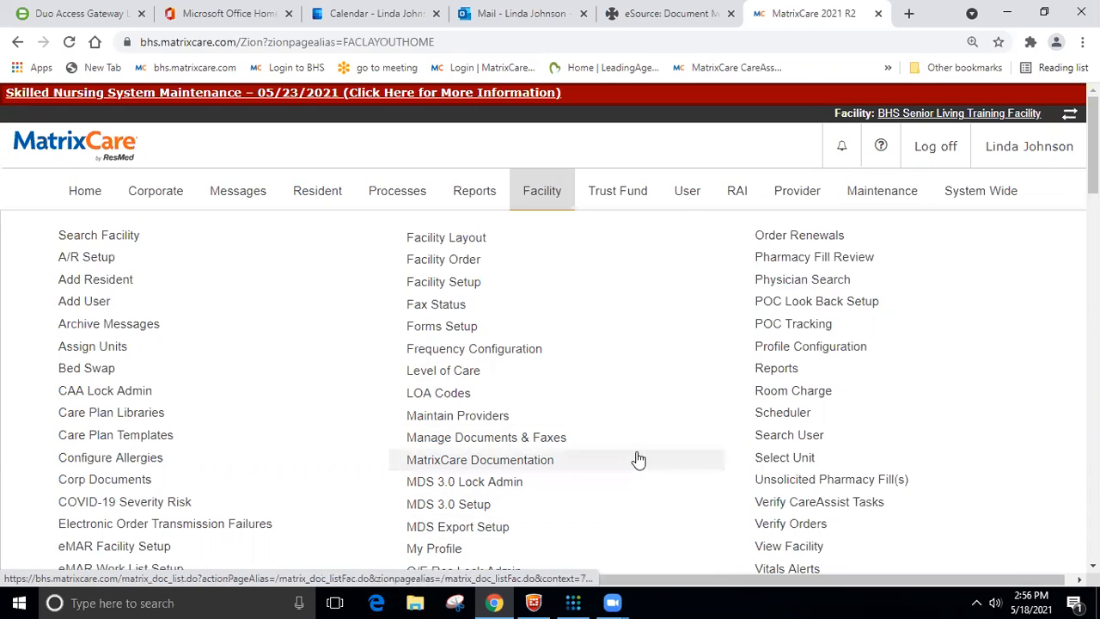
# - Open the eMAR Work List Setup page for the facility
pyautogui.click(521, 197)
pyautogui.click(542, 197)
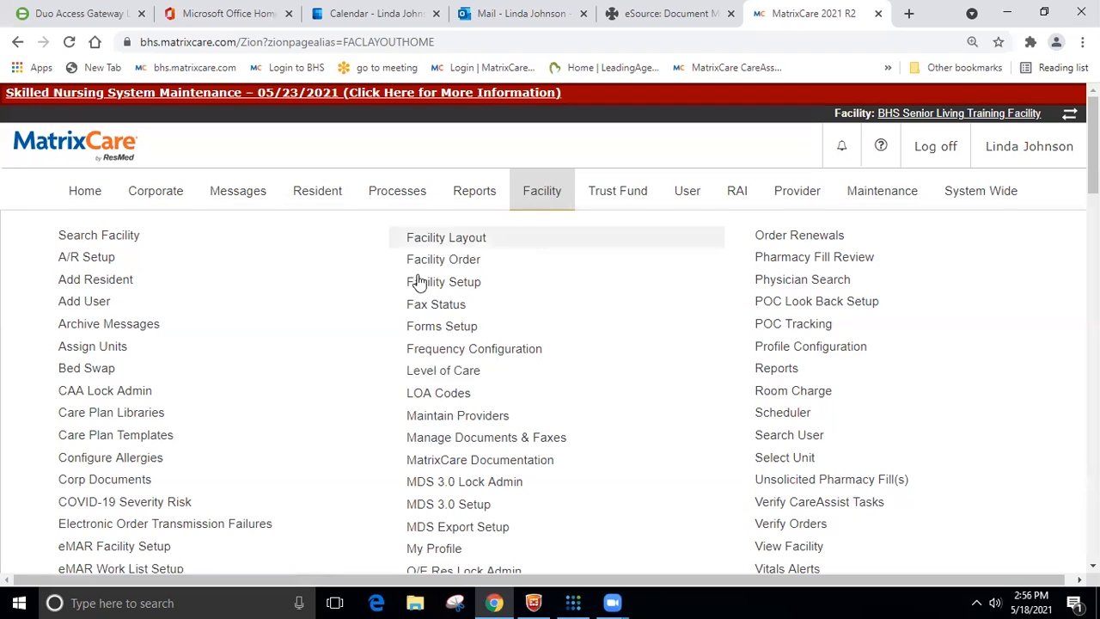
pyautogui.scroll(-4, 287, 376)
pyautogui.scroll(1, 172, 268)
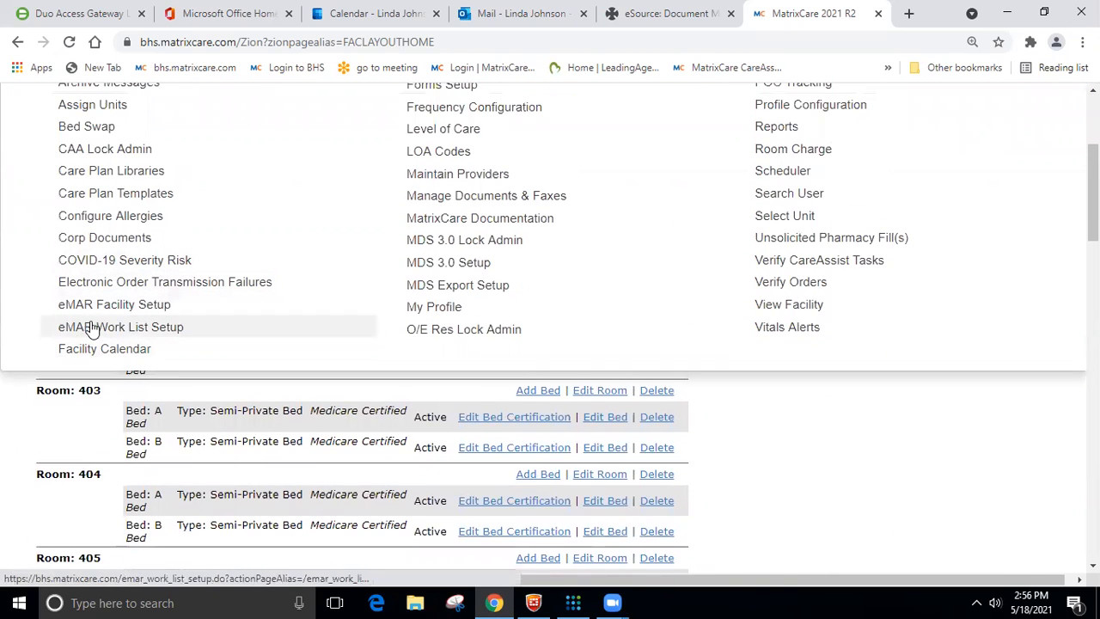
pyautogui.click(92, 329)
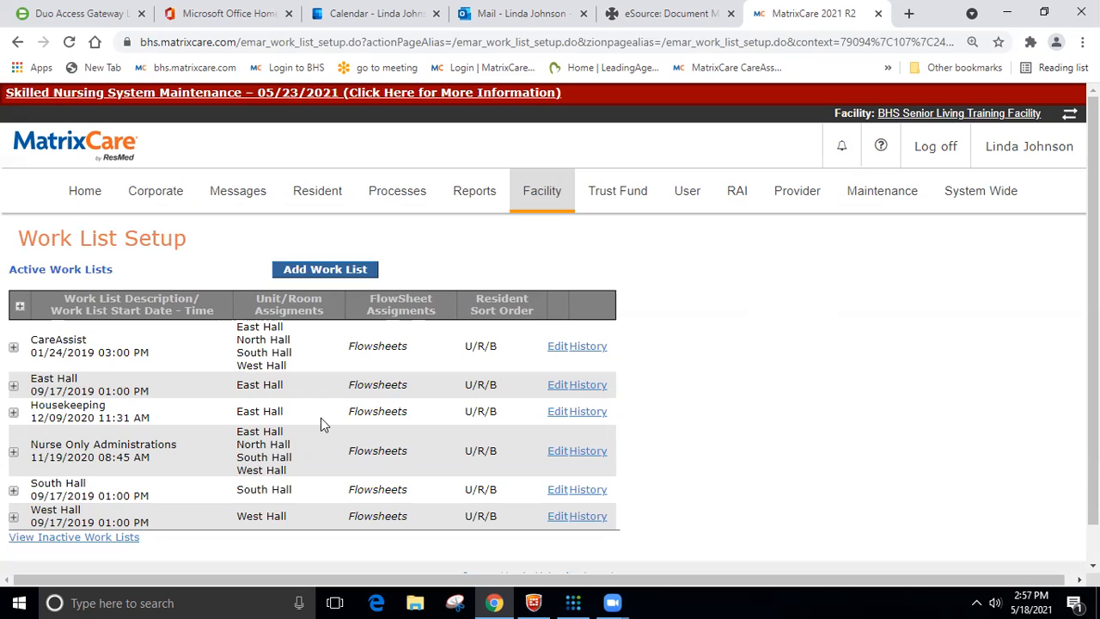
# - Rename the Housekeeping work list to "Housekeeping East Hall", review its room and flowsheet assignments, and save it
pyautogui.click(561, 415)
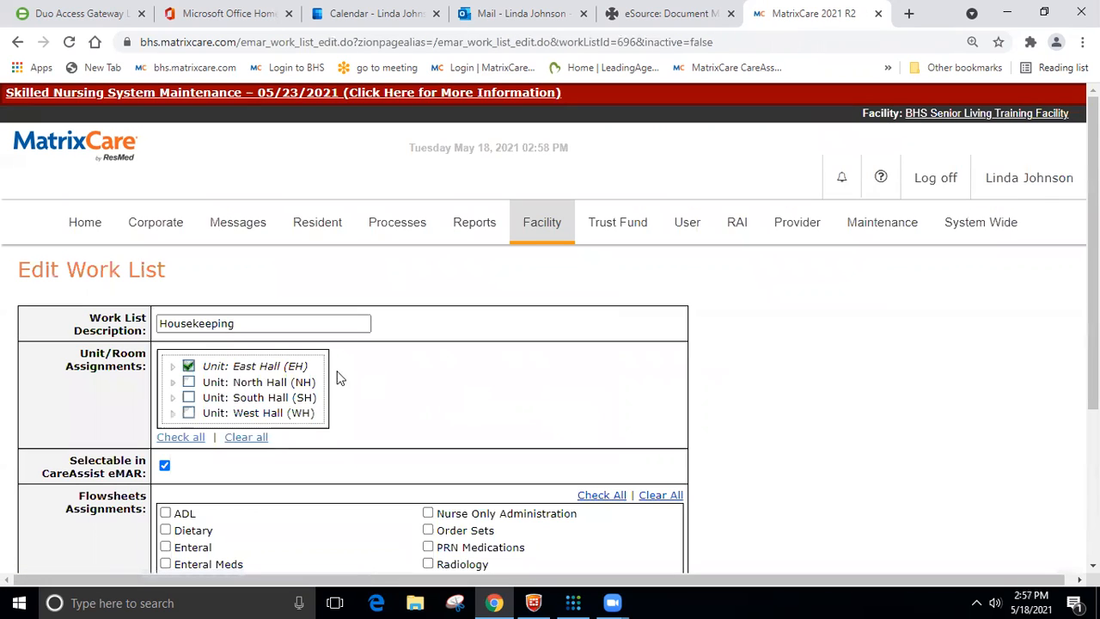
pyautogui.click(246, 322)
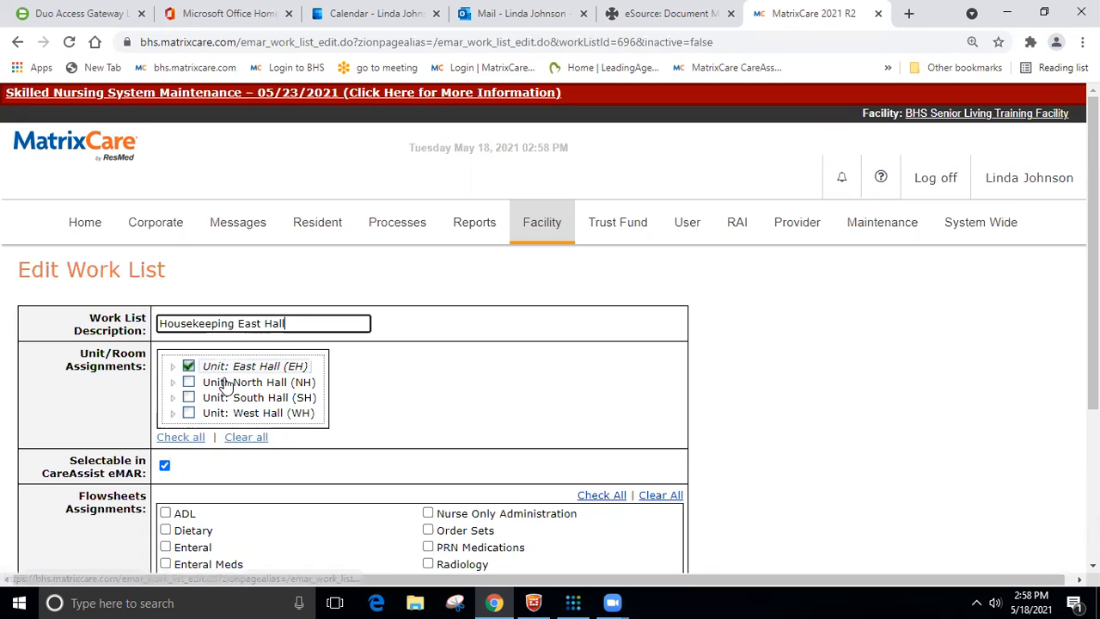
pyautogui.click(173, 366)
pyautogui.scroll(-1, 289, 408)
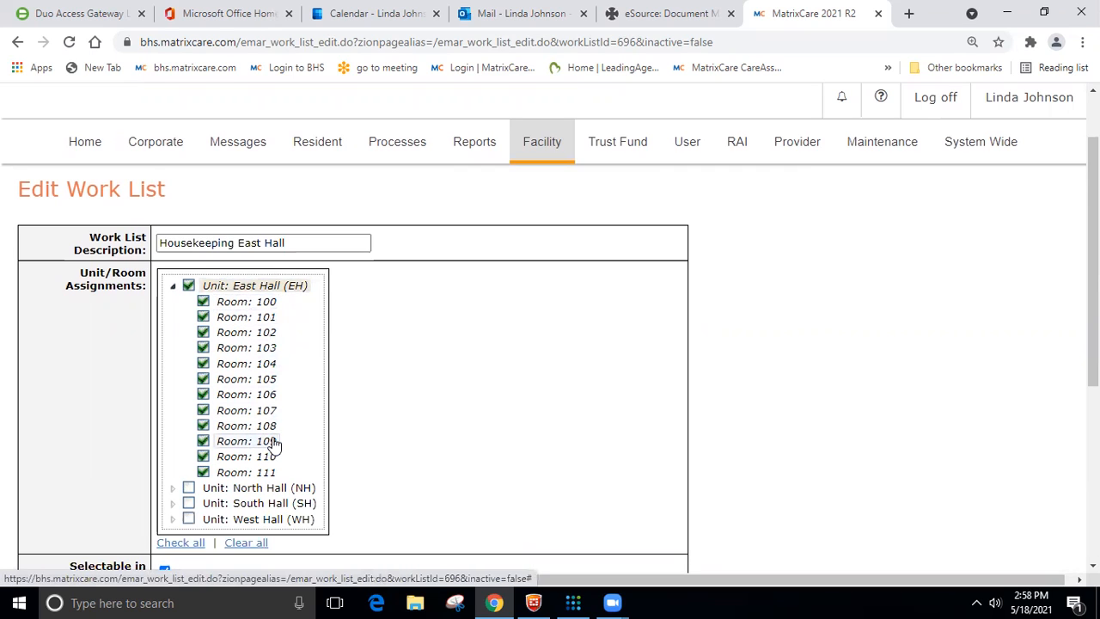
pyautogui.scroll(-1, 331, 360)
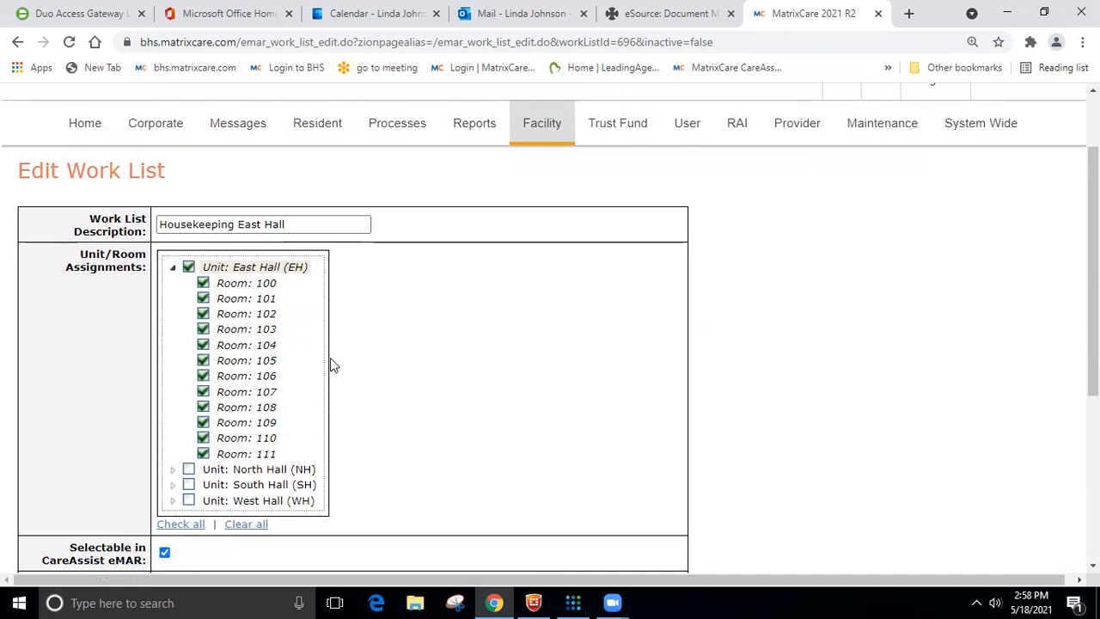
pyautogui.scroll(-1, 331, 359)
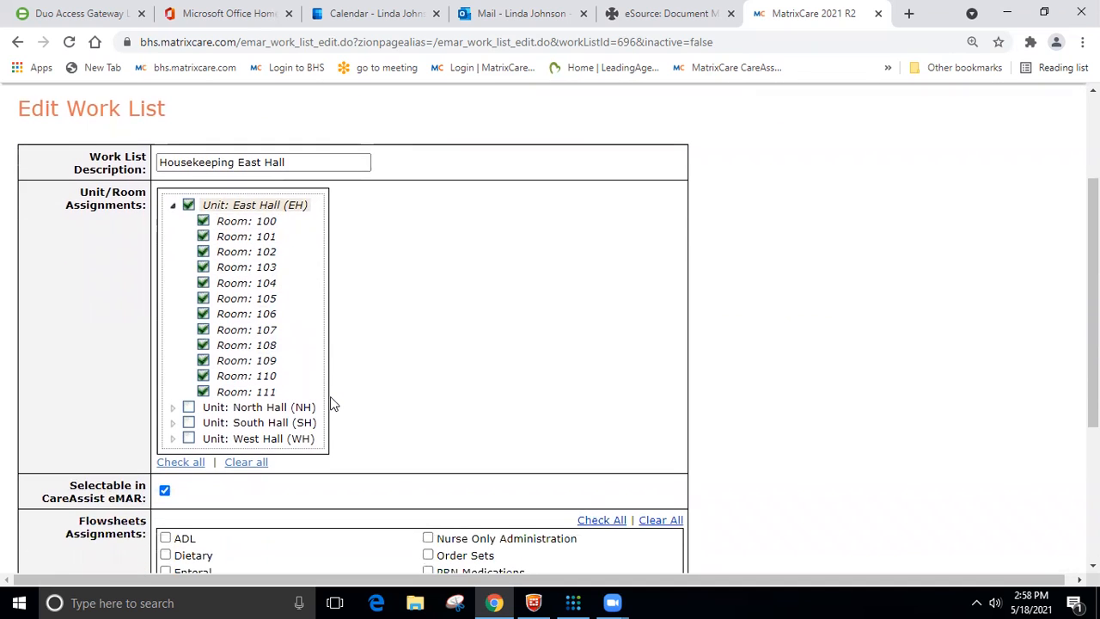
pyautogui.scroll(-1, 332, 402)
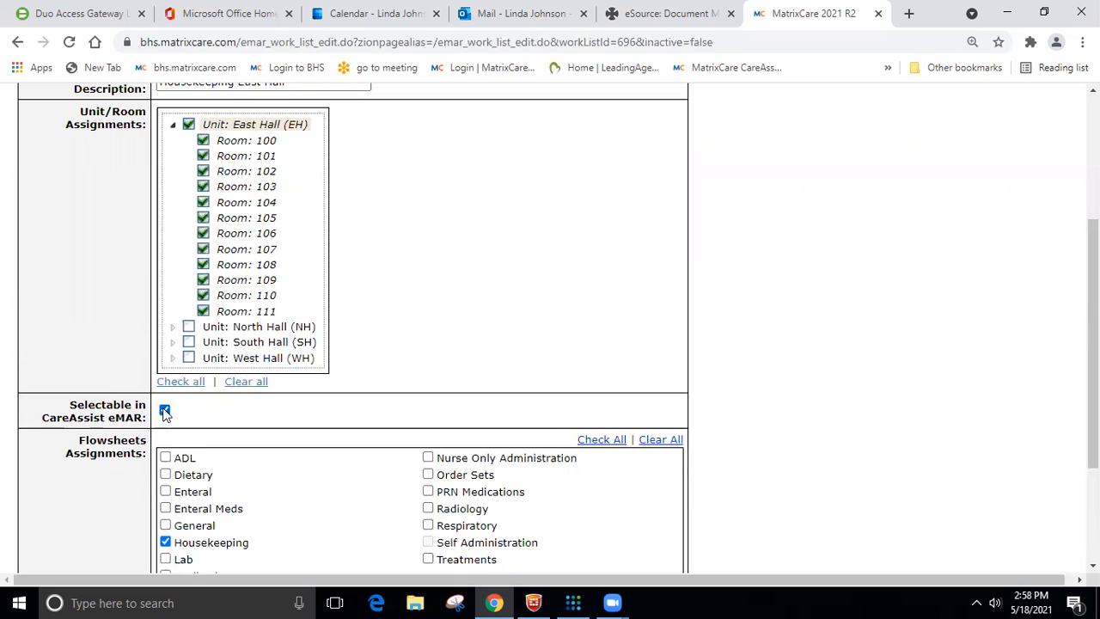
pyautogui.scroll(-2, 248, 427)
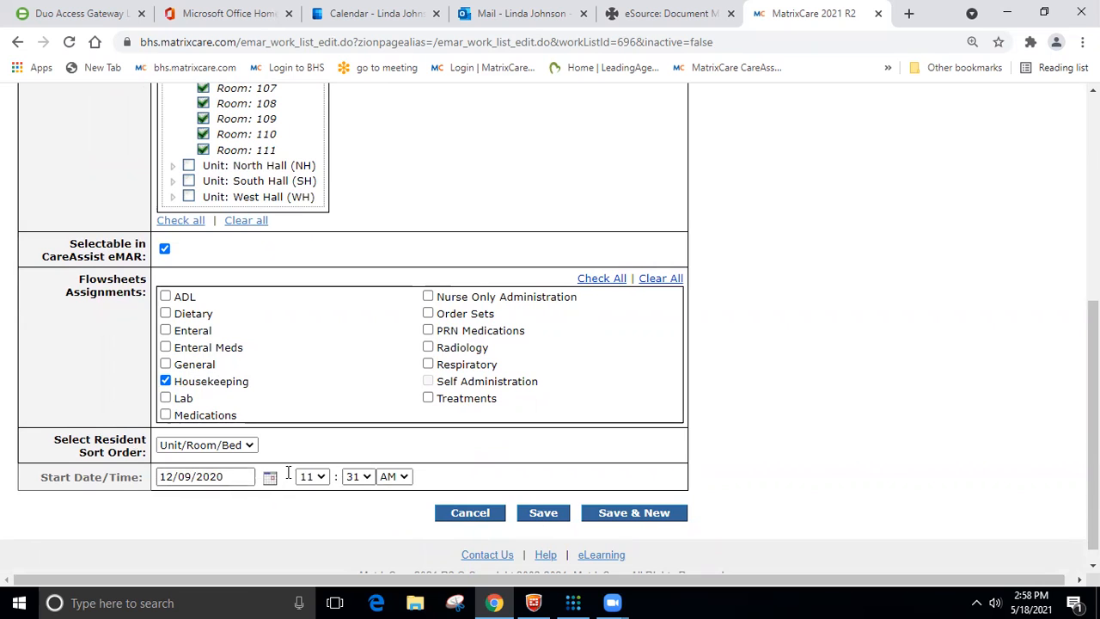
pyautogui.click(547, 515)
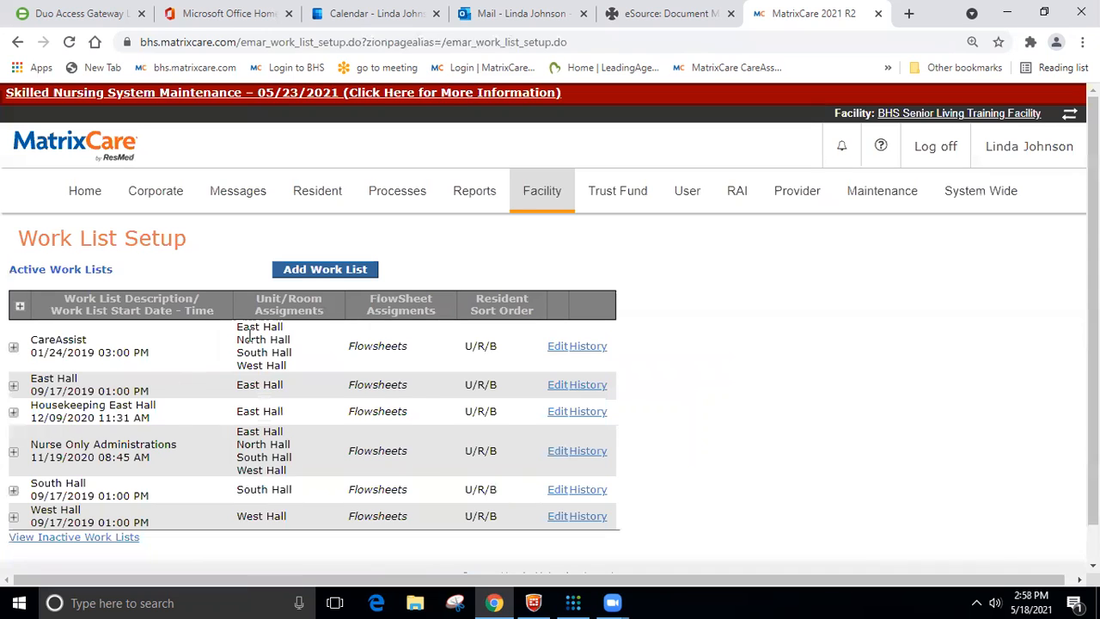
# - Start a new work list with the description "Housekeeping West Hall"
pyautogui.click(321, 271)
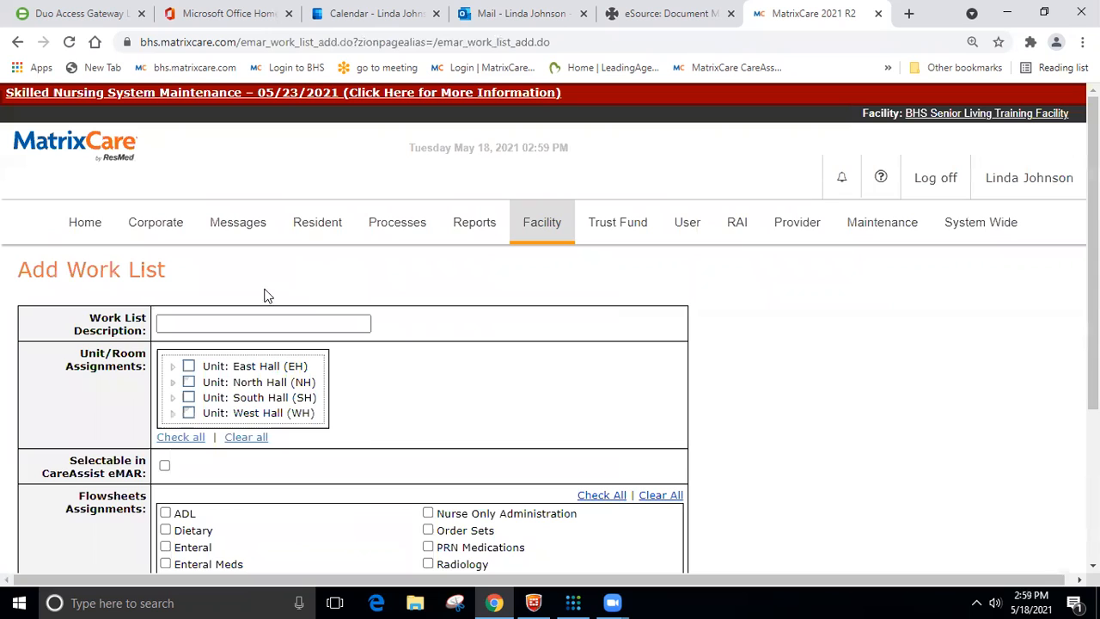
pyautogui.click(218, 319)
pyautogui.write('Housekeeping East Hall')
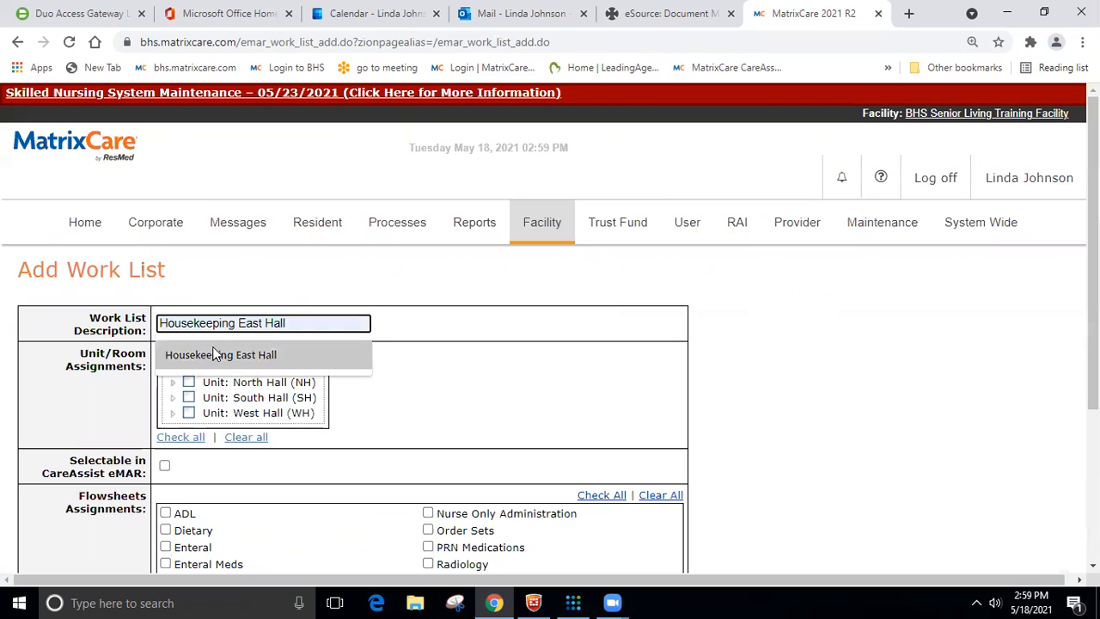
pyautogui.click(214, 352)
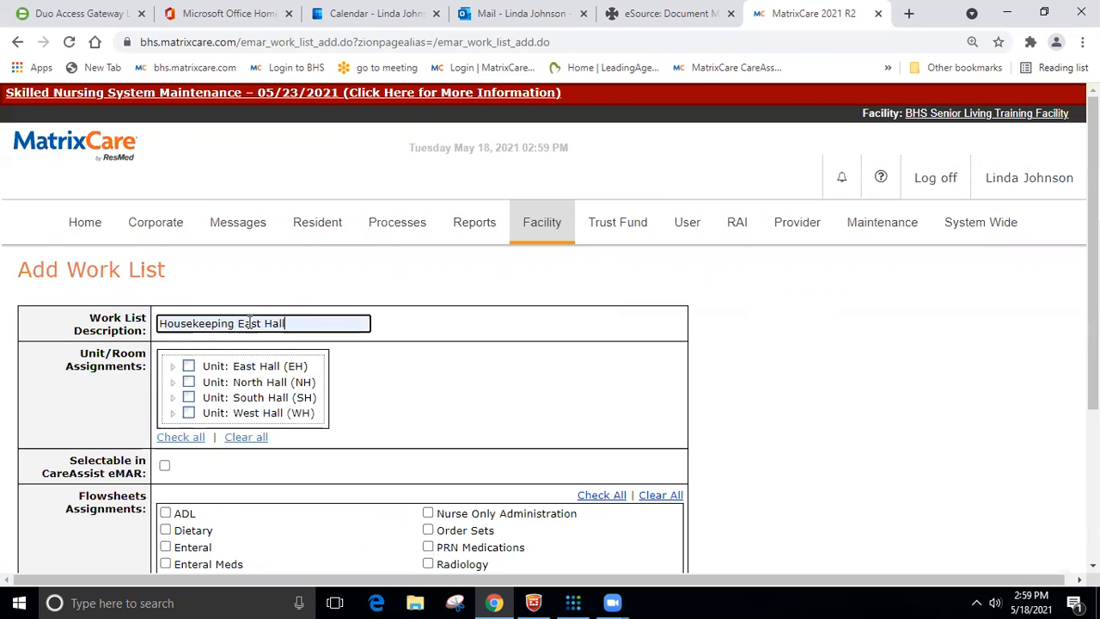
pyautogui.moveTo(262, 323); pyautogui.dragTo(240, 316)
pyautogui.write('West')
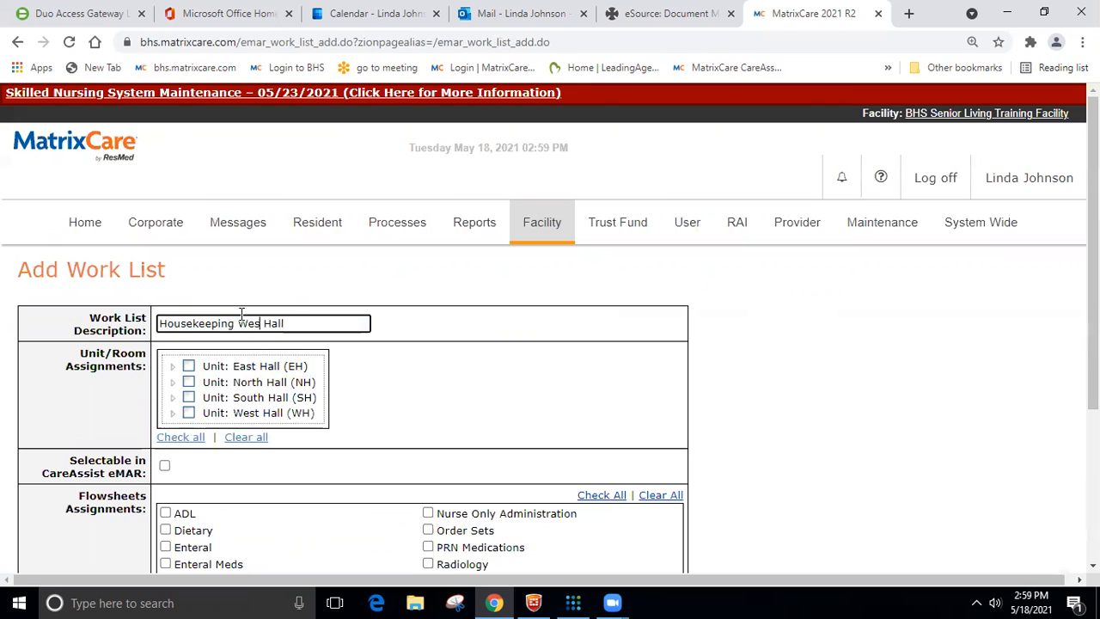
# - Assign the West Hall (WH) unit with all its rooms to the new work list
pyautogui.click(189, 414)
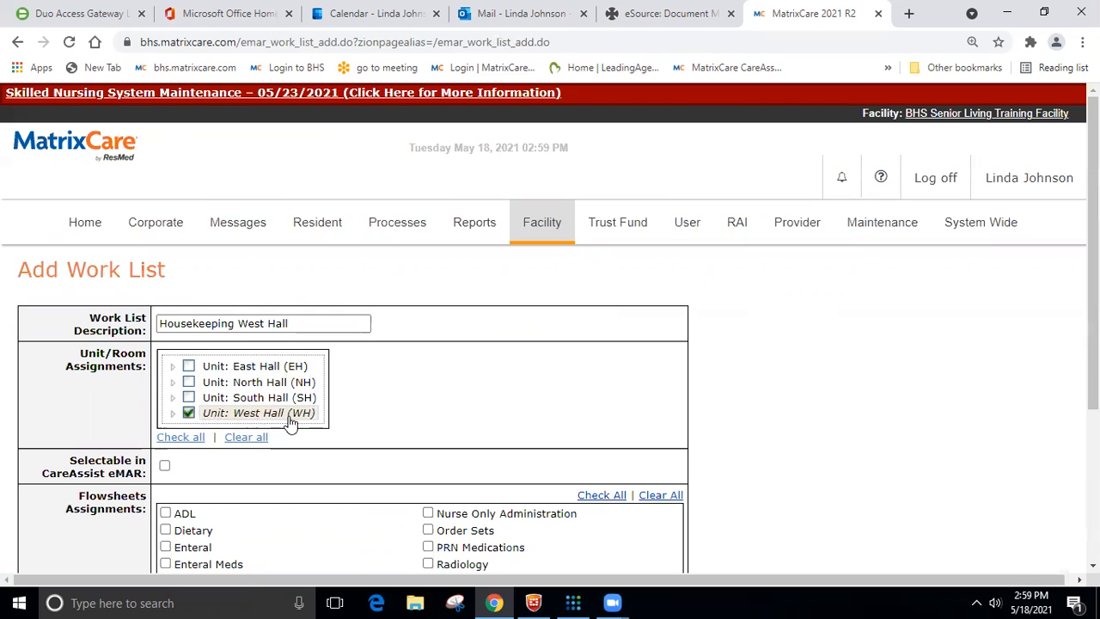
pyautogui.click(172, 414)
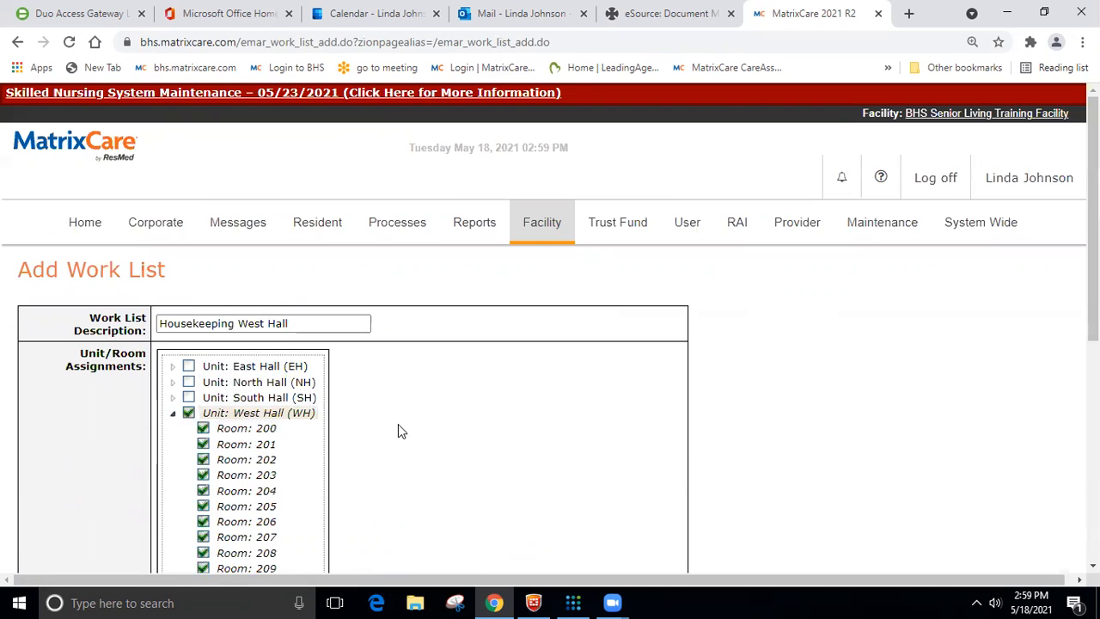
pyautogui.scroll(-2, 400, 425)
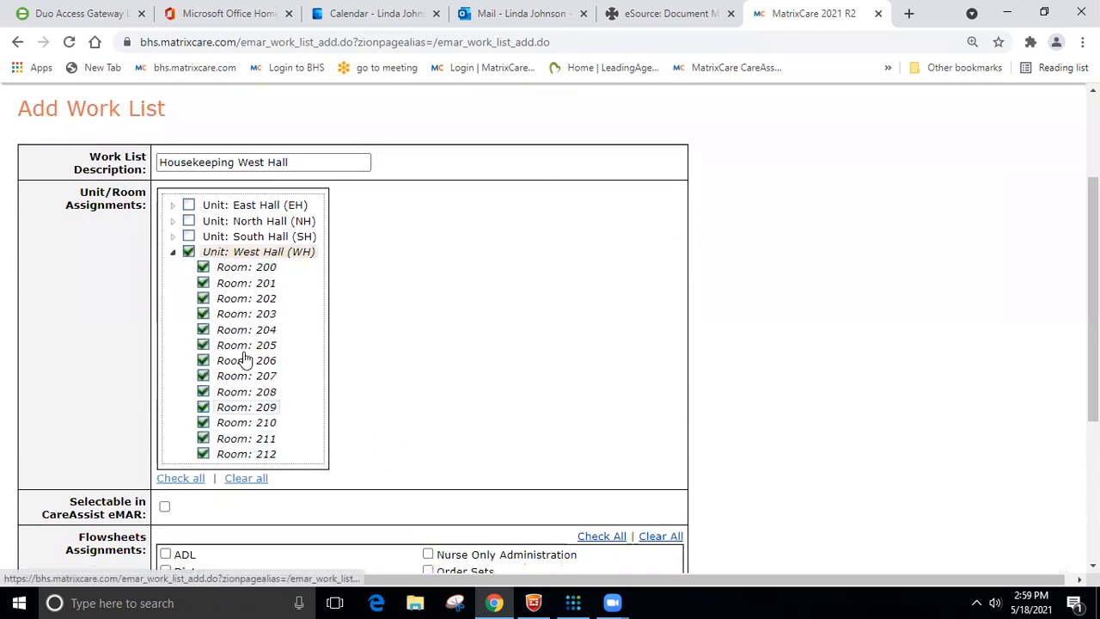
pyautogui.click(316, 160)
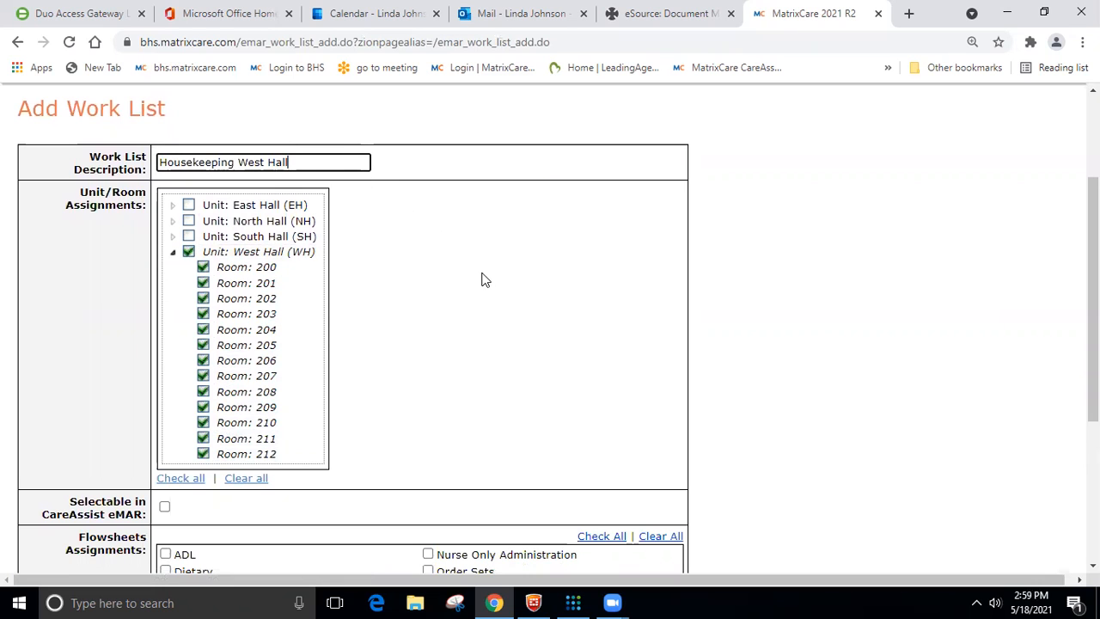
# - Make the work list selectable in CareAssist eMAR and assign the Housekeeping flowsheet to it
pyautogui.click(165, 509)
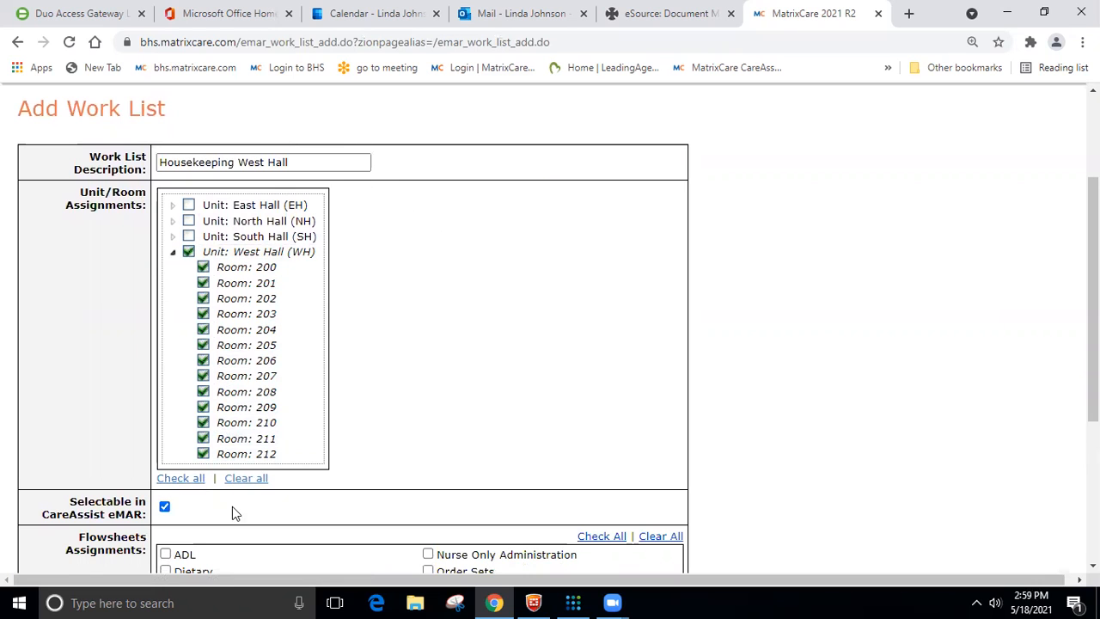
pyautogui.scroll(-3, 422, 398)
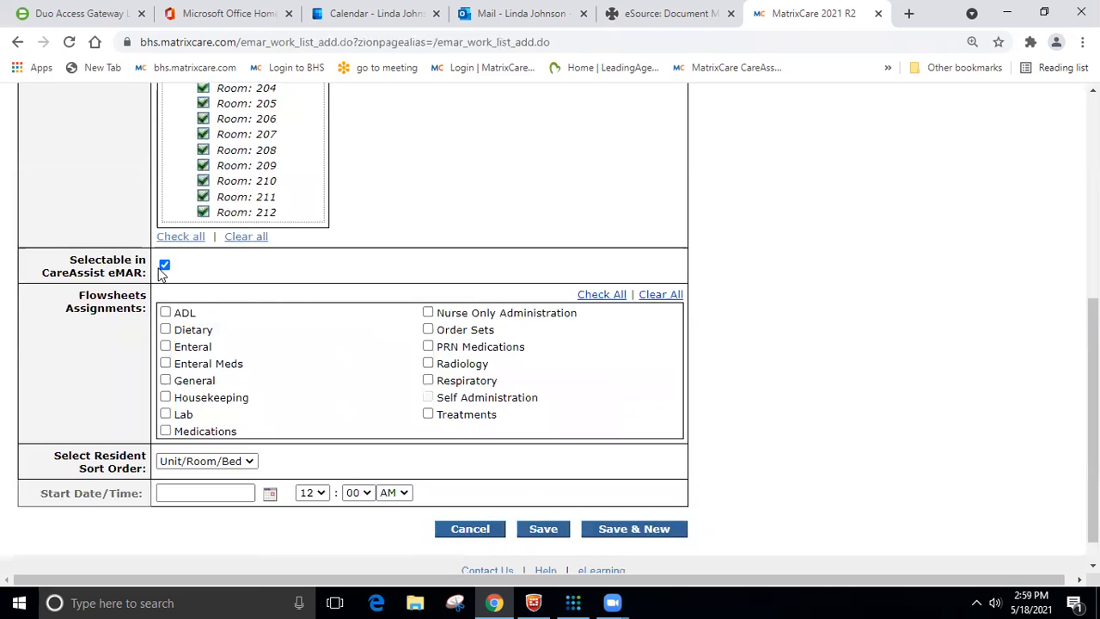
pyautogui.click(166, 399)
# - Set the work list's start to 05/19/2021 at 07:00 AM and save it
pyautogui.click(270, 492)
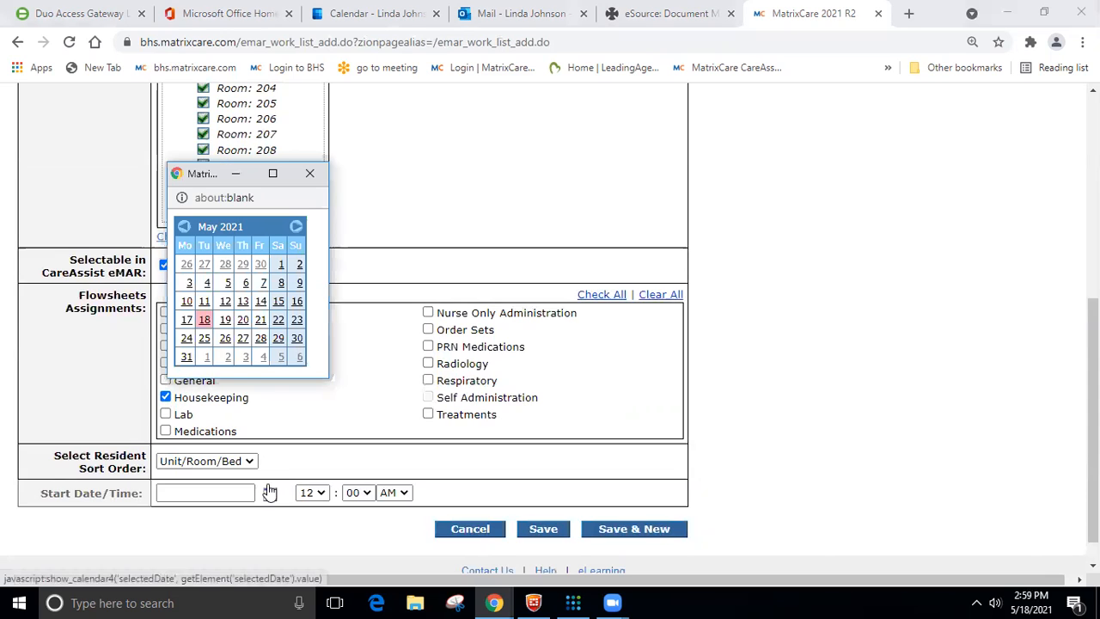
pyautogui.click(224, 319)
pyautogui.click(314, 492)
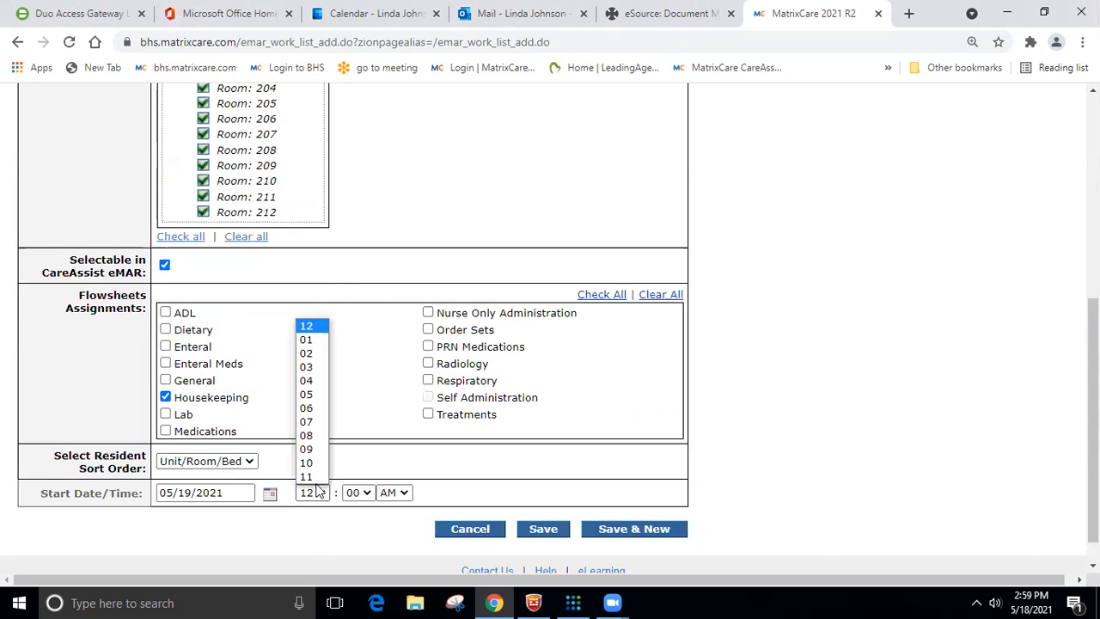
pyautogui.click(304, 430)
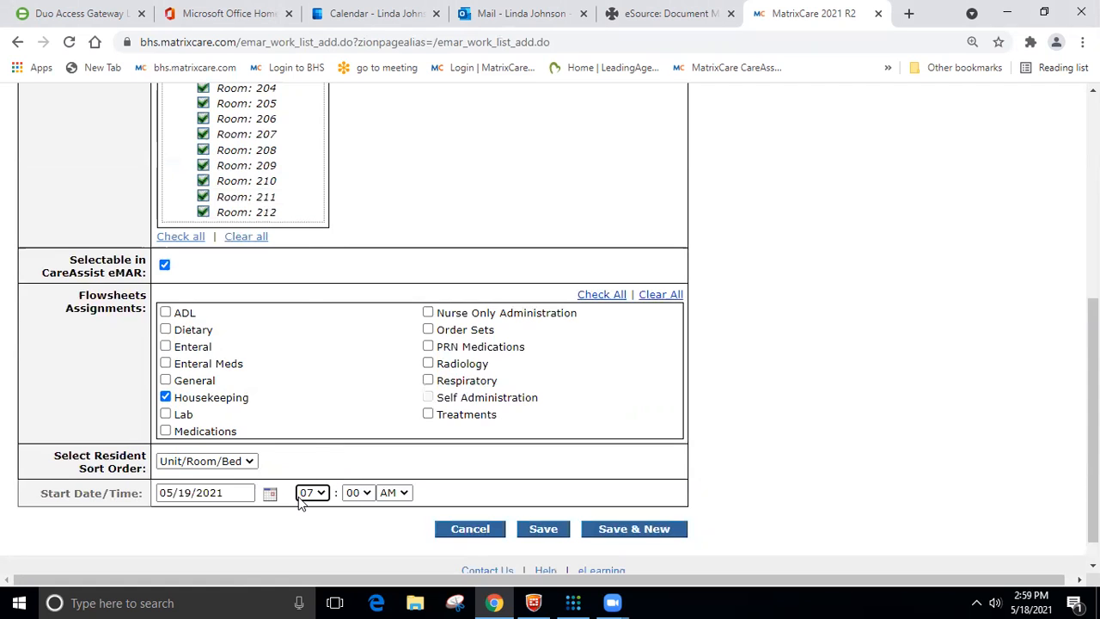
pyautogui.click(542, 530)
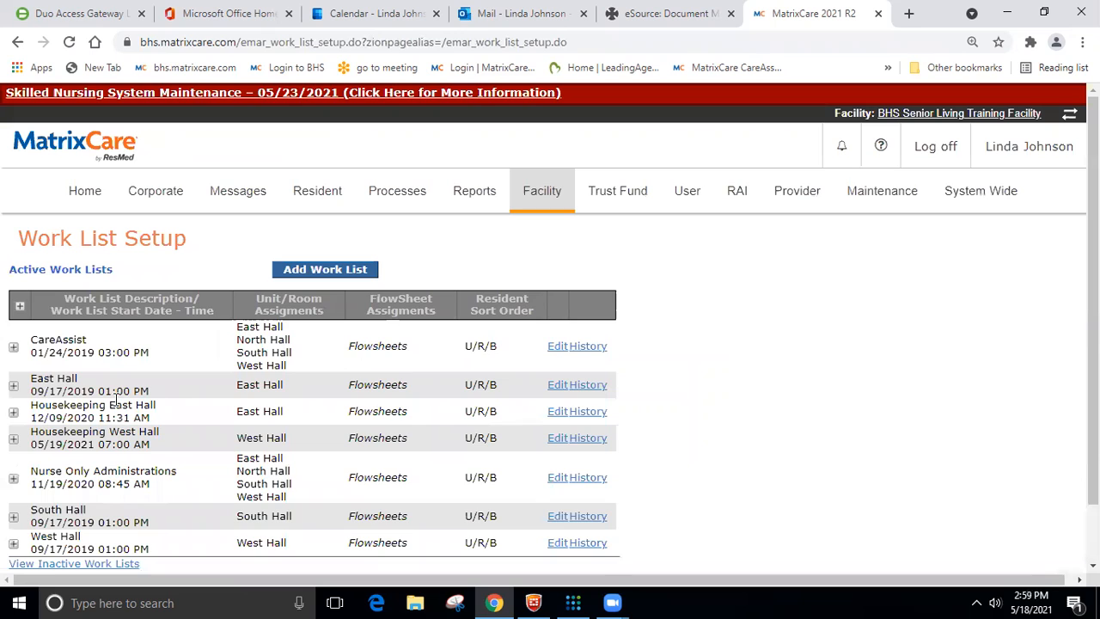
# - Try to save the Housekeeping East Hall work list as "Housekeeping East/North Hall" with the North Hall (NH) unit added
pyautogui.click(553, 413)
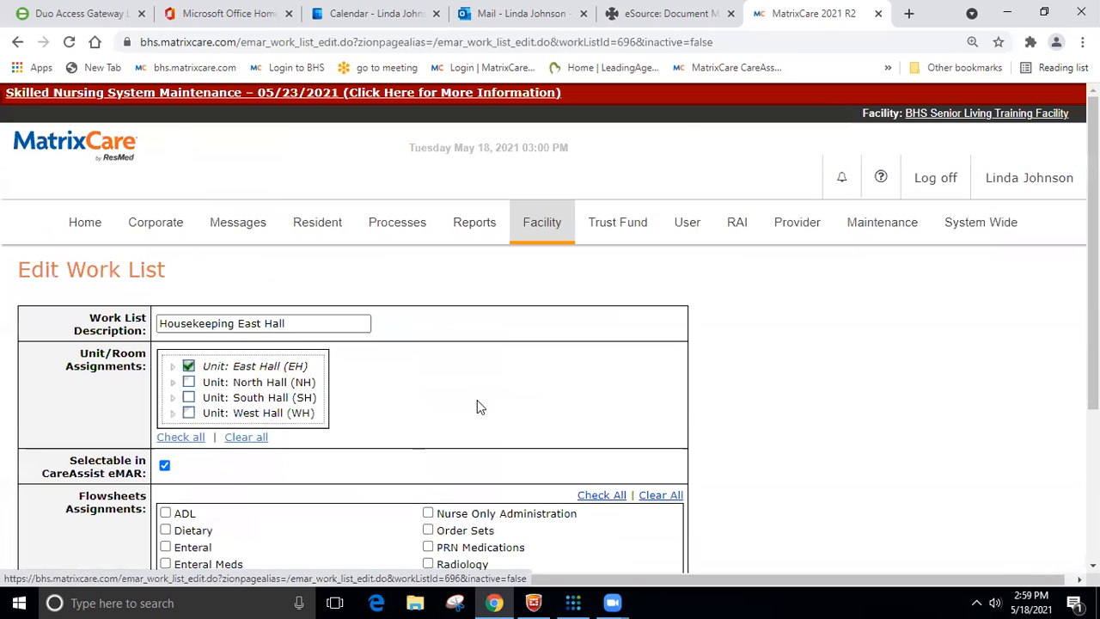
pyautogui.click(263, 323)
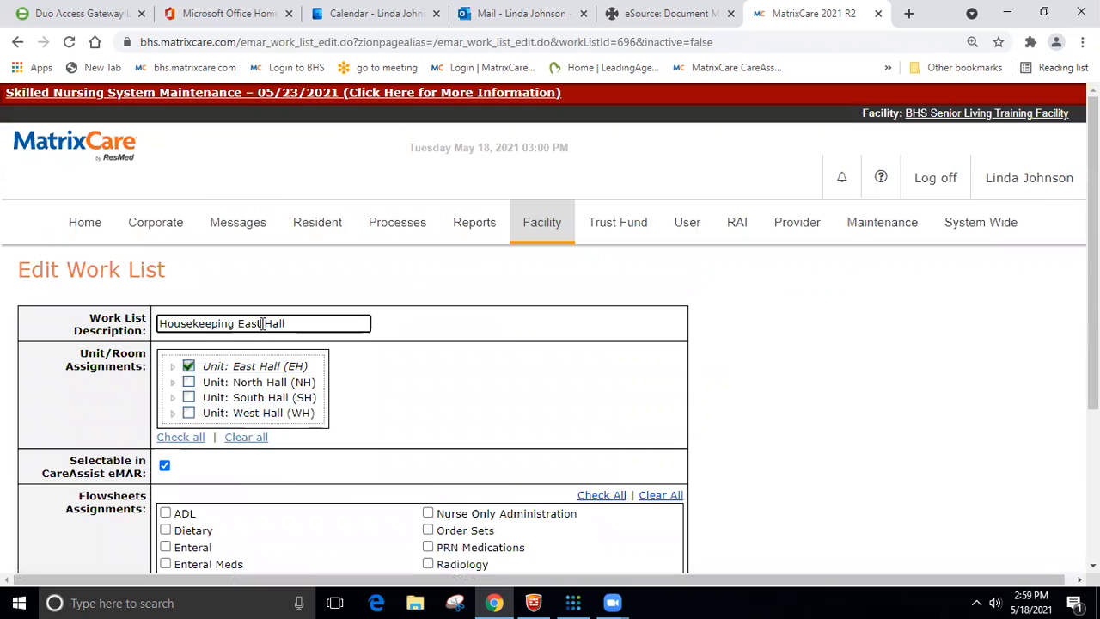
pyautogui.write('North')
pyautogui.click(188, 381)
pyautogui.scroll(-1, 411, 376)
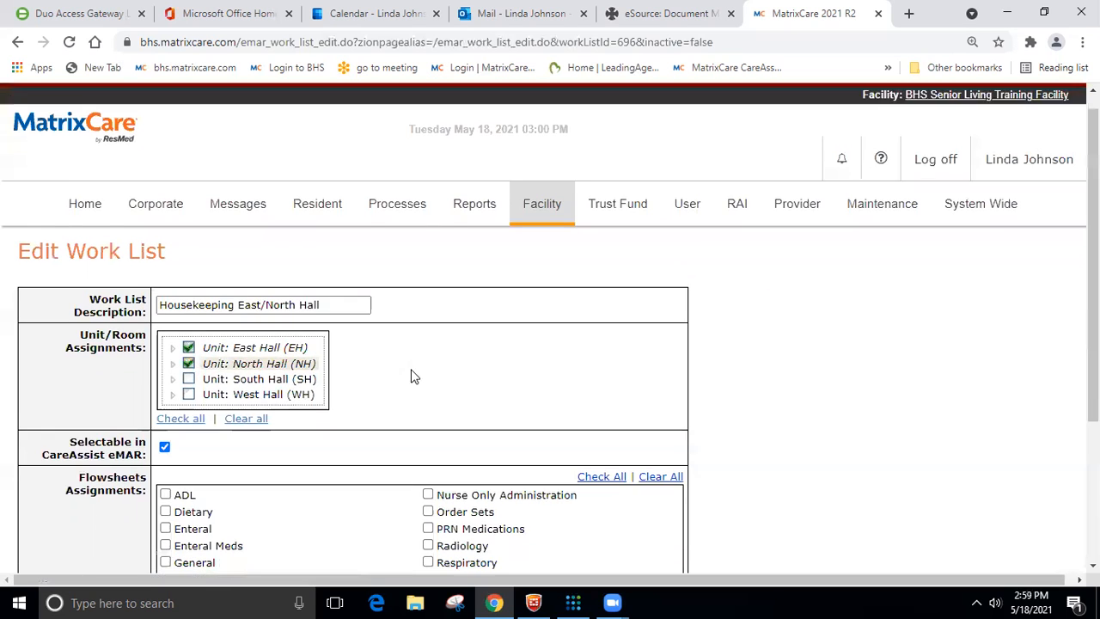
pyautogui.scroll(-5, 411, 377)
pyautogui.click(545, 494)
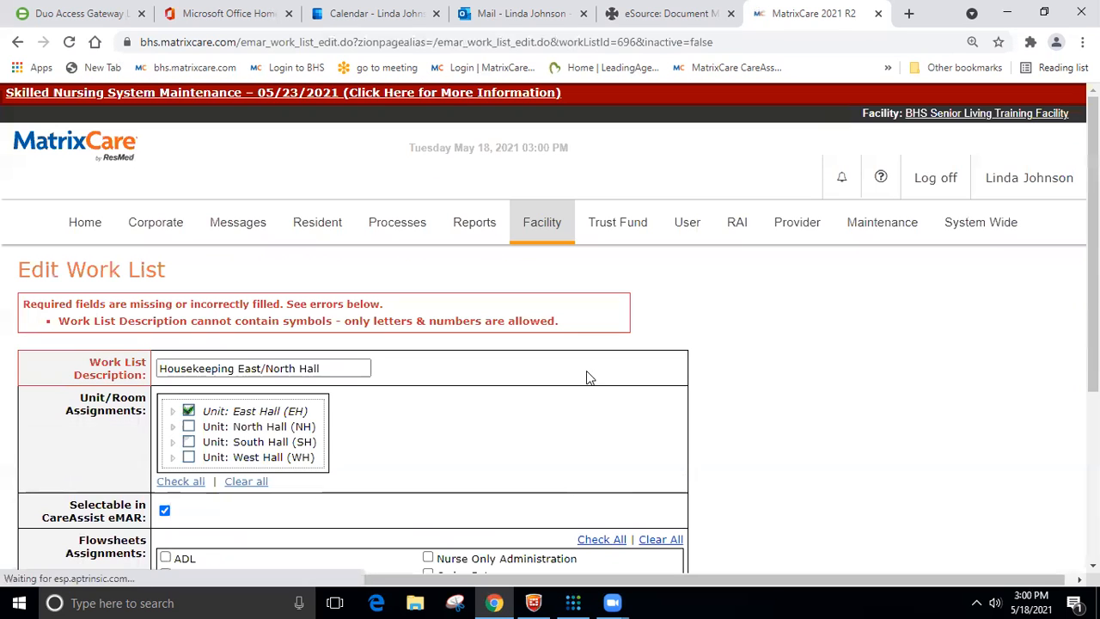
# - Try to save the work list with its description changed to "Housekeeping East.North Hall"
pyautogui.scroll(-2, 587, 374)
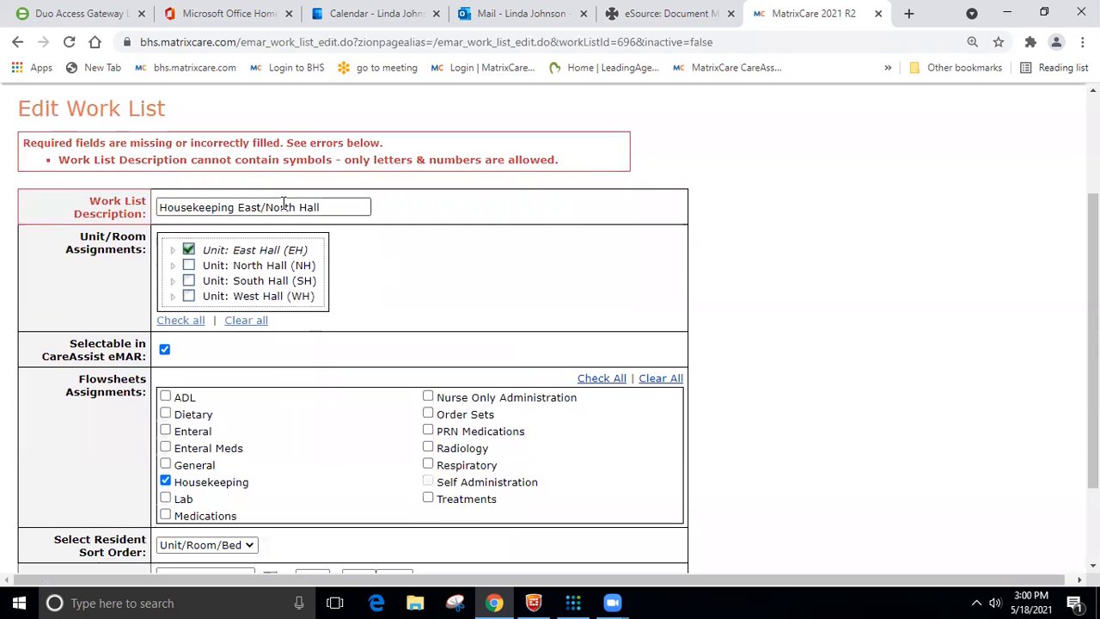
pyautogui.click(265, 207)
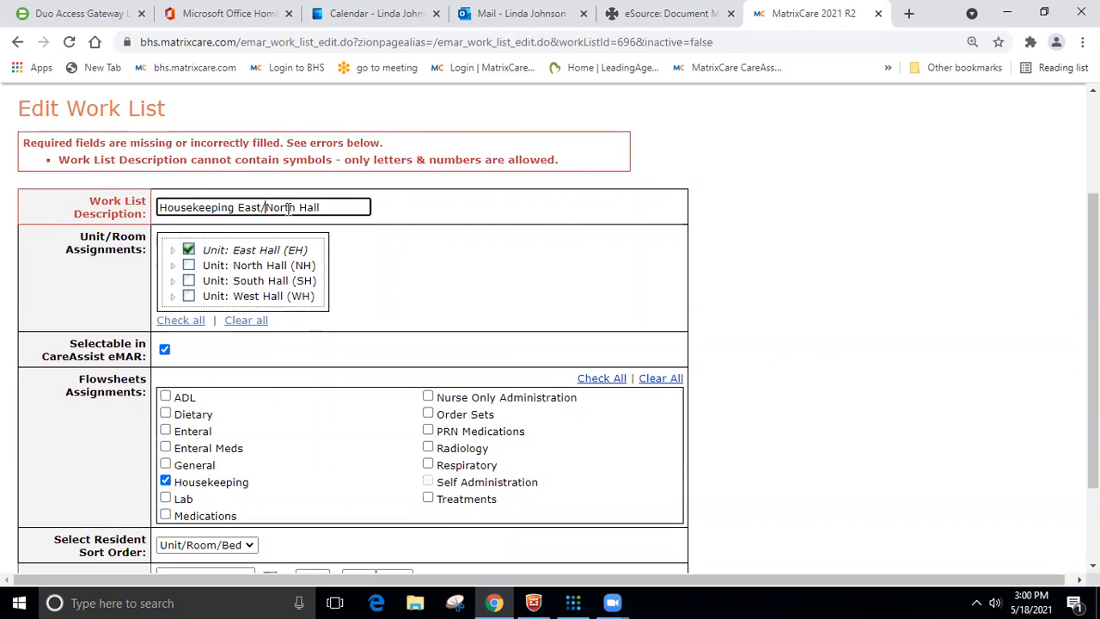
pyautogui.press('BackSpace')
pyautogui.click(404, 245)
pyautogui.scroll(-3, 489, 318)
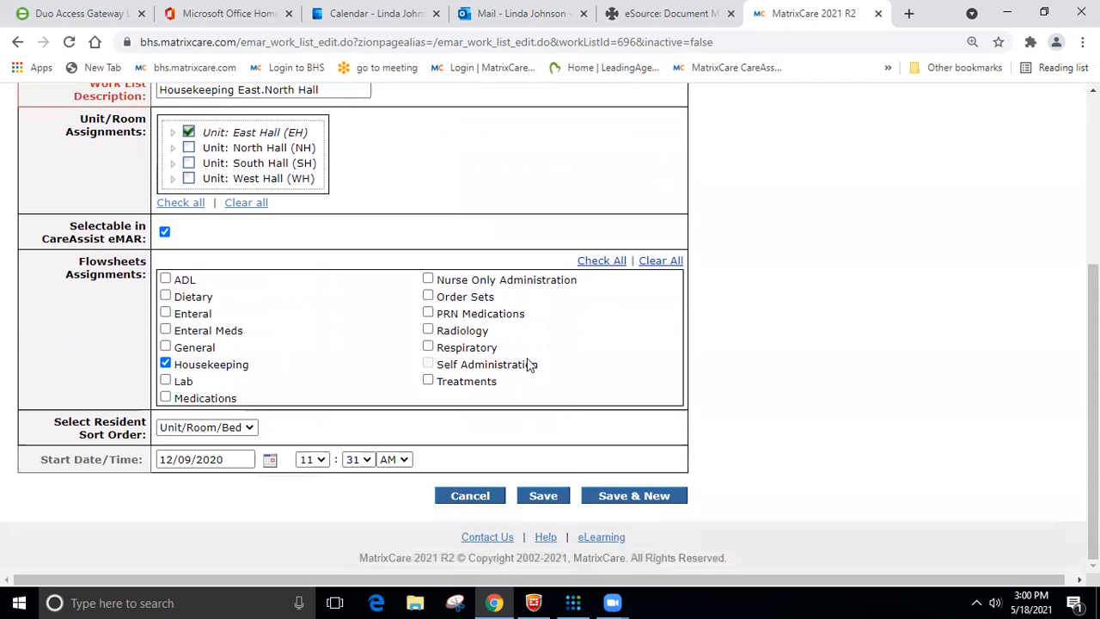
pyautogui.click(544, 494)
# - Change the work list description to "Housekeeping East North Hall", without any symbols
pyautogui.scroll(-1, 468, 265)
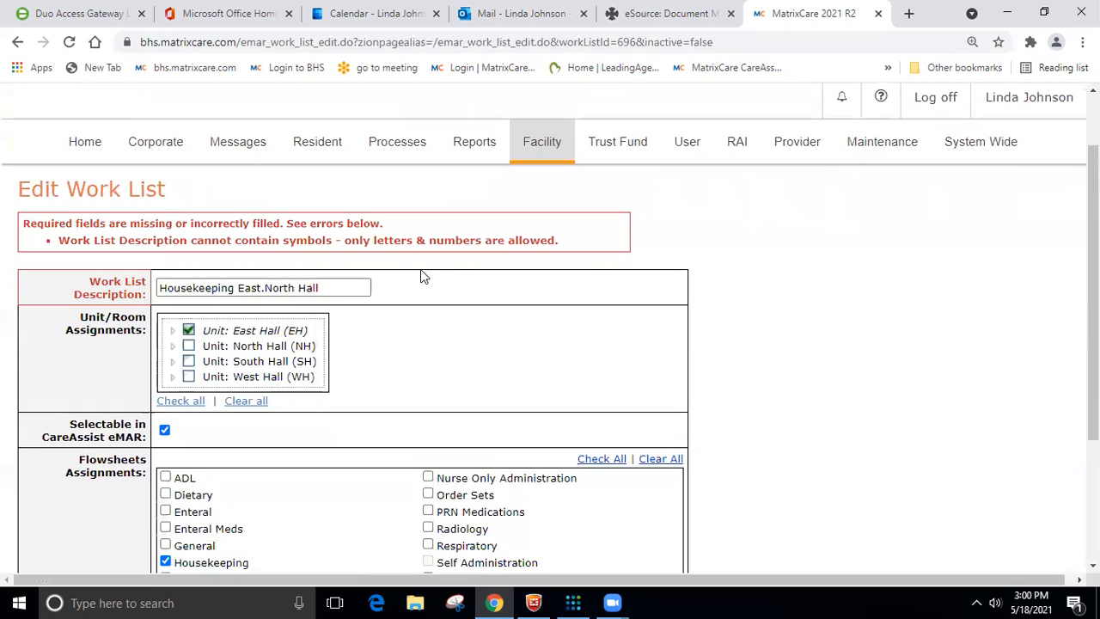
pyautogui.click(264, 288)
pyautogui.press('BackSpace')
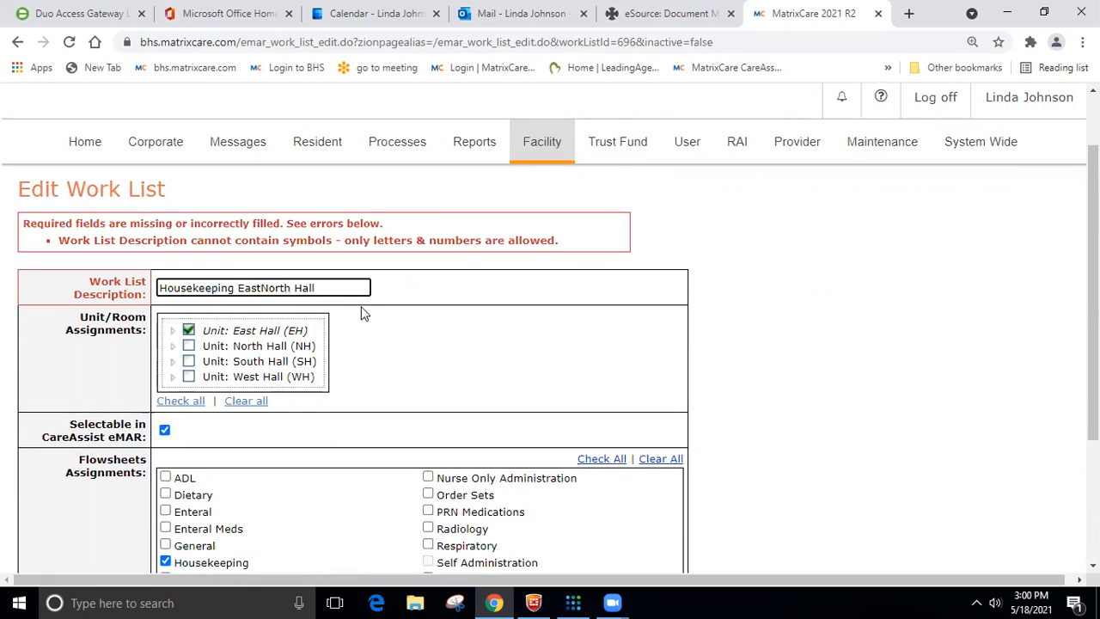
pyautogui.write('an')
pyautogui.press('BackSpace')
pyautogui.press('BackSpace')
pyautogui.click(410, 352)
pyautogui.scroll(-3, 409, 357)
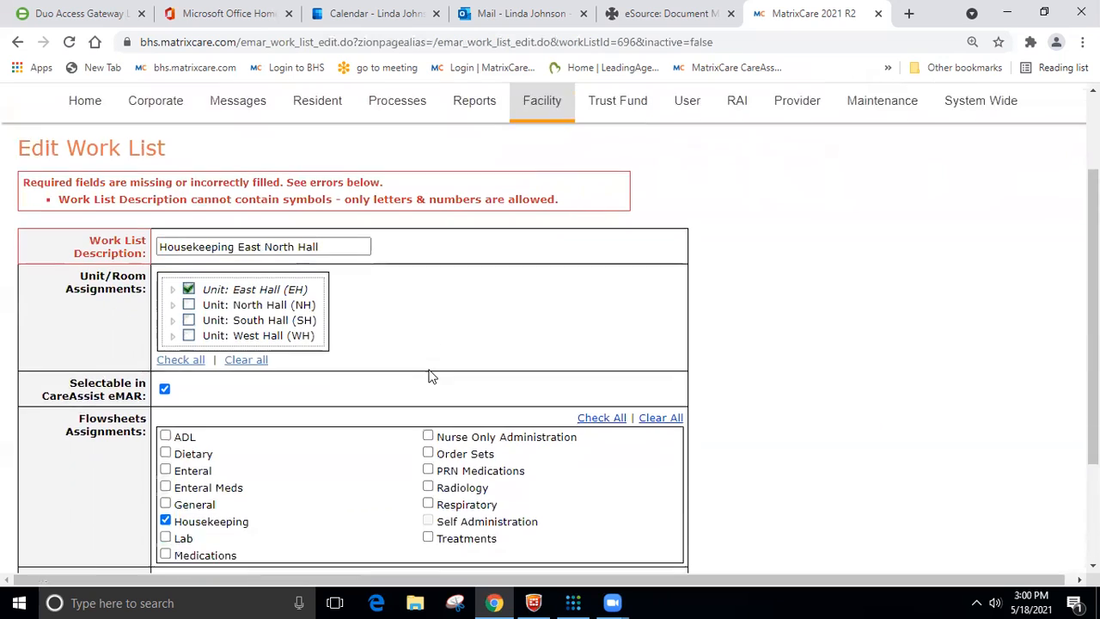
# - Save the Housekeeping East North Hall work list
pyautogui.click(543, 495)
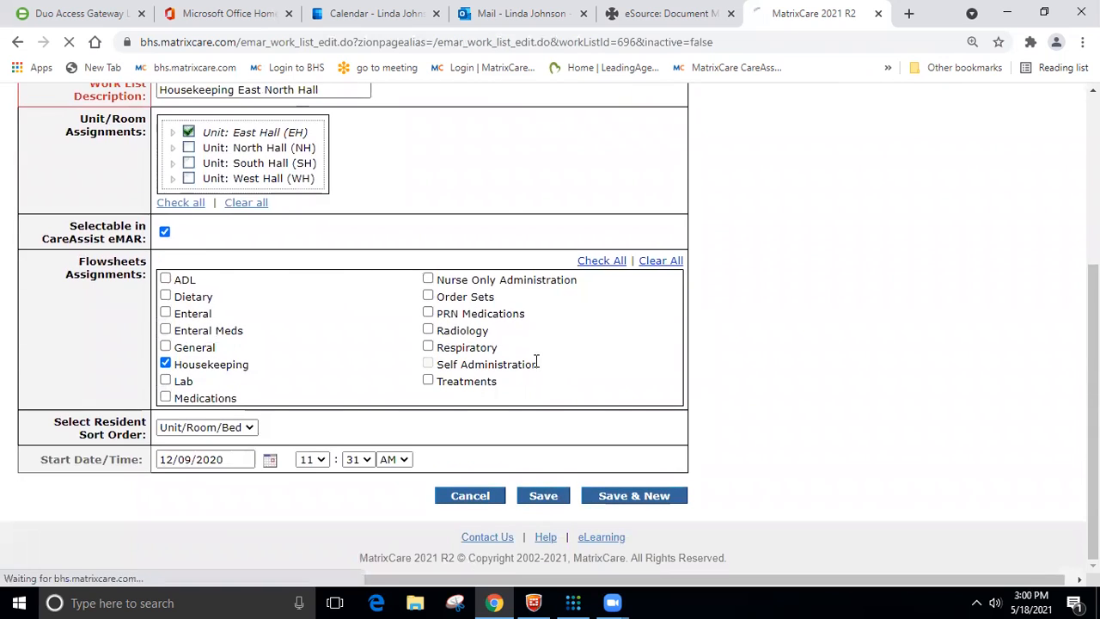
pyautogui.scroll(-1, 392, 315)
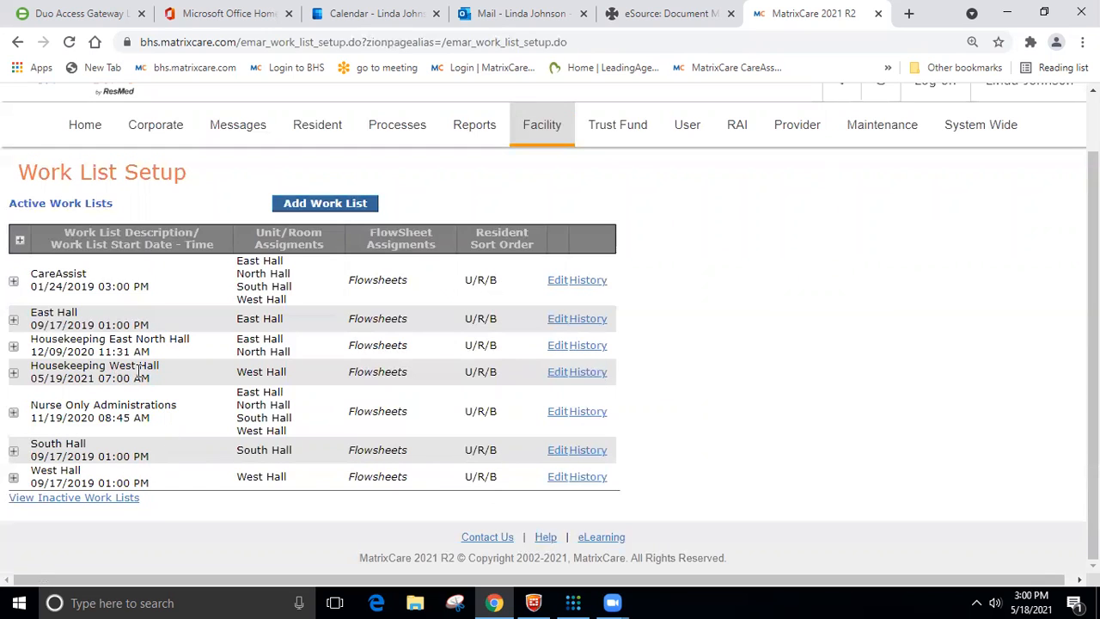
# - Rename the Housekeeping West Hall work list as "Housekeeping West South Hall", add the South Hall (SH) unit and save it
pyautogui.click(556, 372)
pyautogui.click(265, 323)
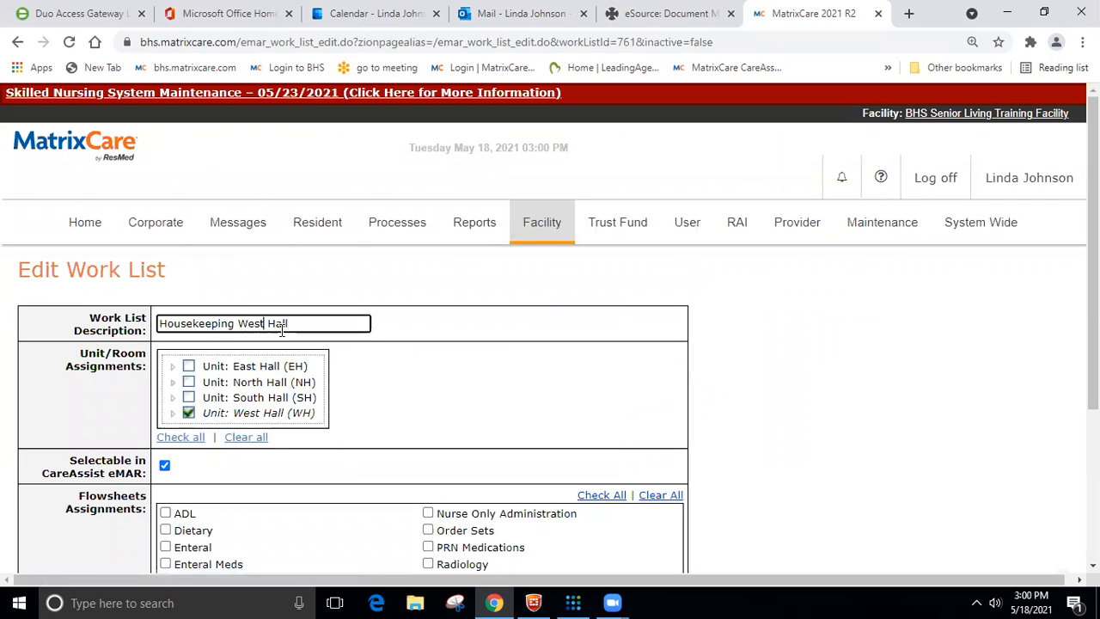
pyautogui.write('South')
pyautogui.click(188, 397)
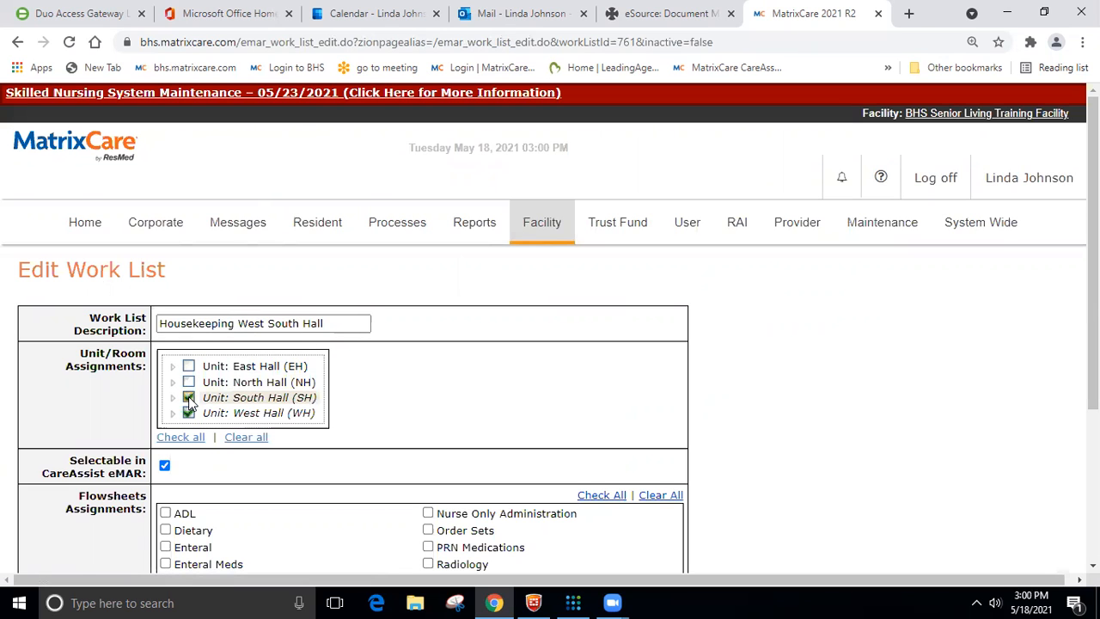
pyautogui.scroll(-3, 453, 406)
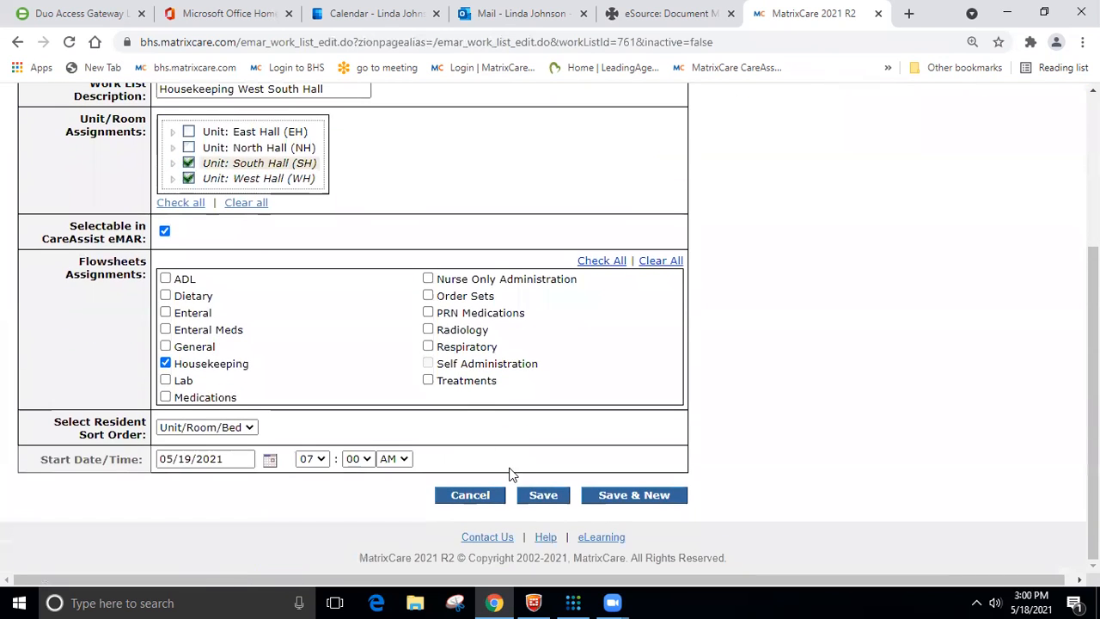
pyautogui.click(542, 497)
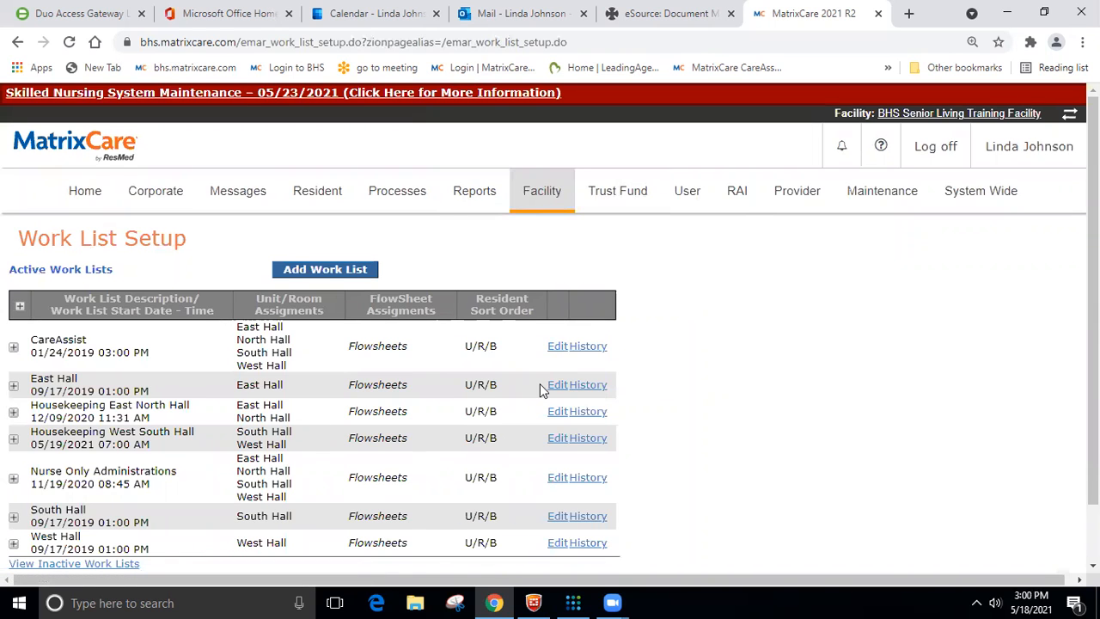
pyautogui.scroll(-1, 540, 389)
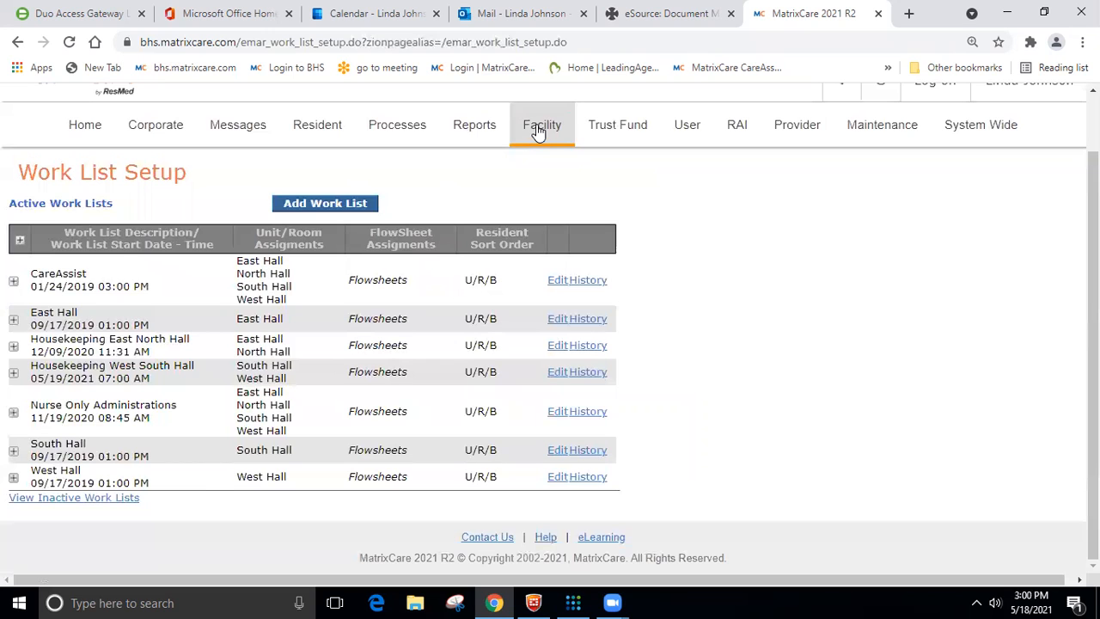
# - Search for all active residents and open the record of the East Hall resident in room 107/A
pyautogui.click(317, 129)
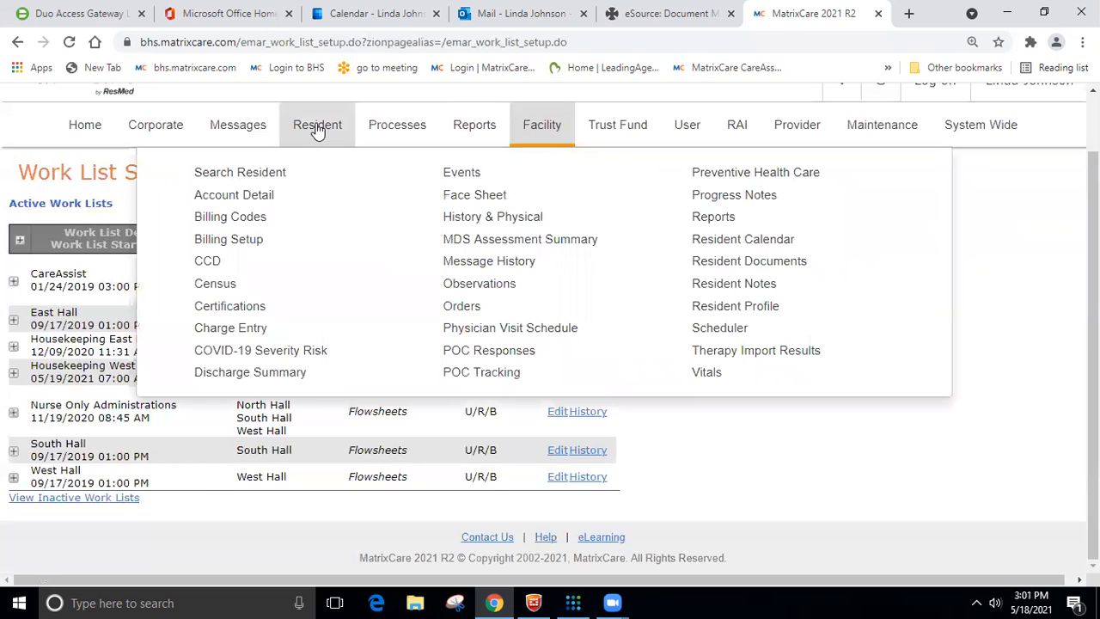
pyautogui.click(263, 172)
pyautogui.scroll(-2, 316, 260)
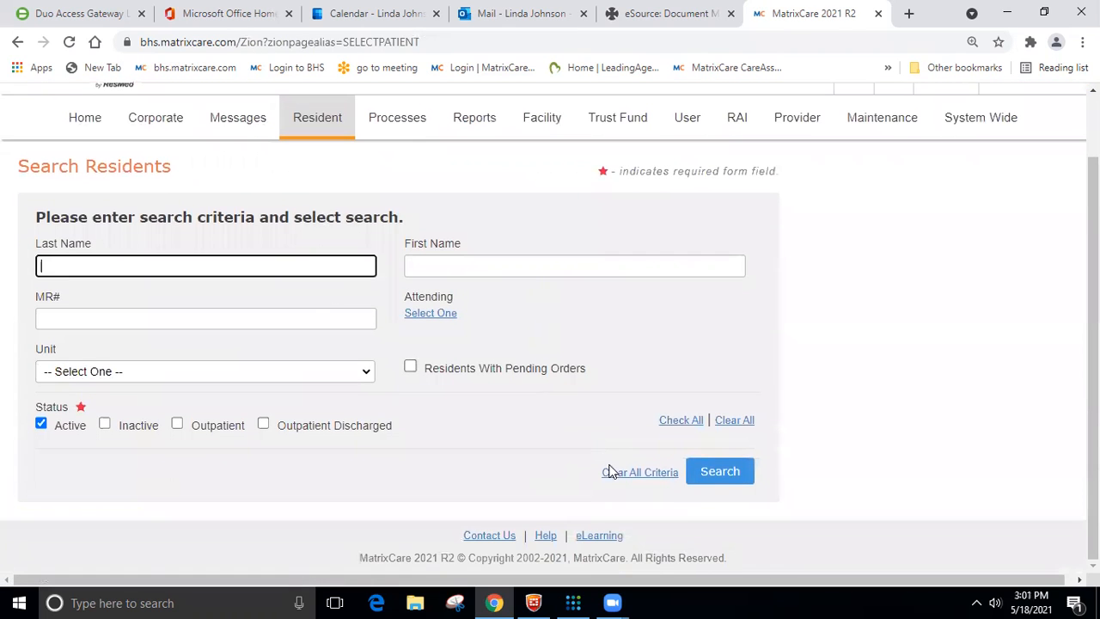
pyautogui.click(722, 472)
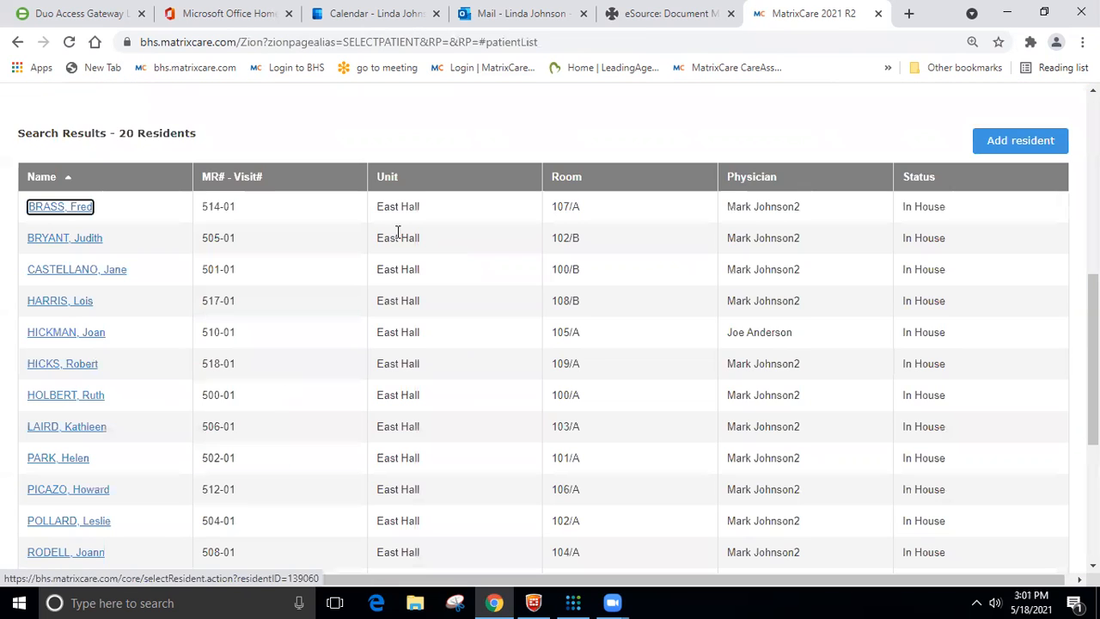
pyautogui.scroll(-3, 49, 210)
pyautogui.scroll(2, 50, 211)
pyautogui.scroll(1, 50, 213)
pyautogui.click(53, 208)
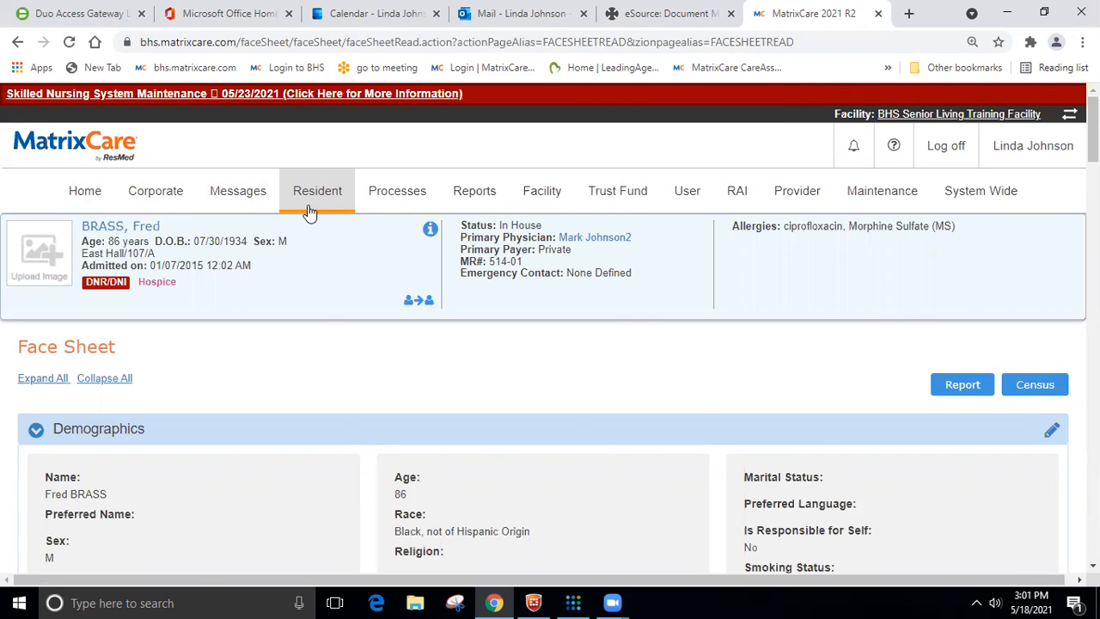
# - Open the resident's orders and look over the active orders
pyautogui.click(313, 197)
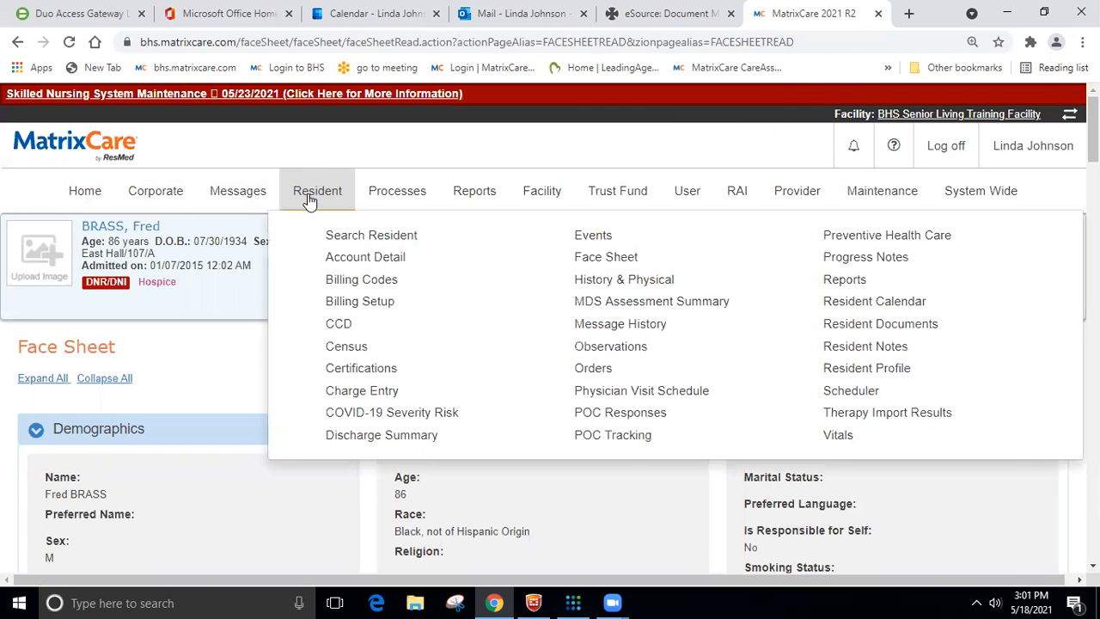
pyautogui.click(585, 370)
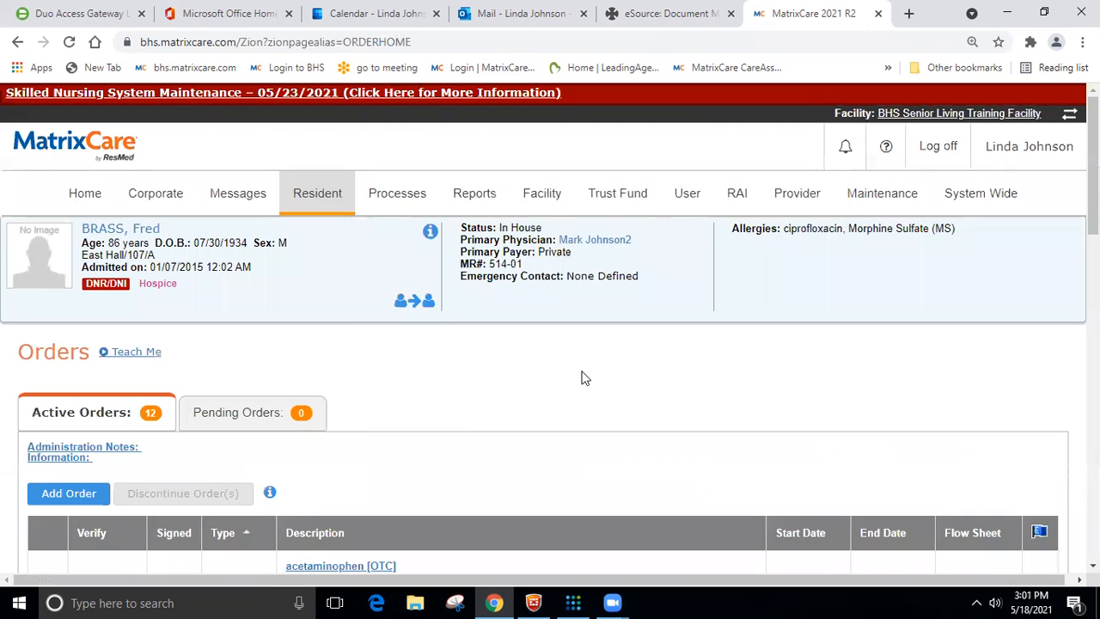
pyautogui.scroll(-2, 572, 348)
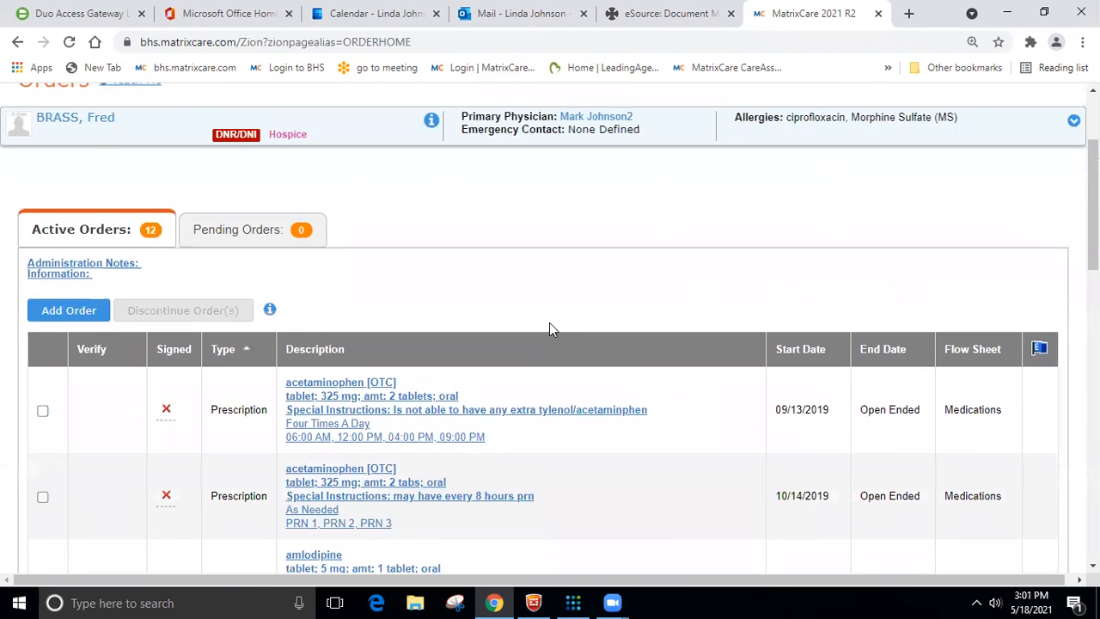
pyautogui.scroll(3, 550, 322)
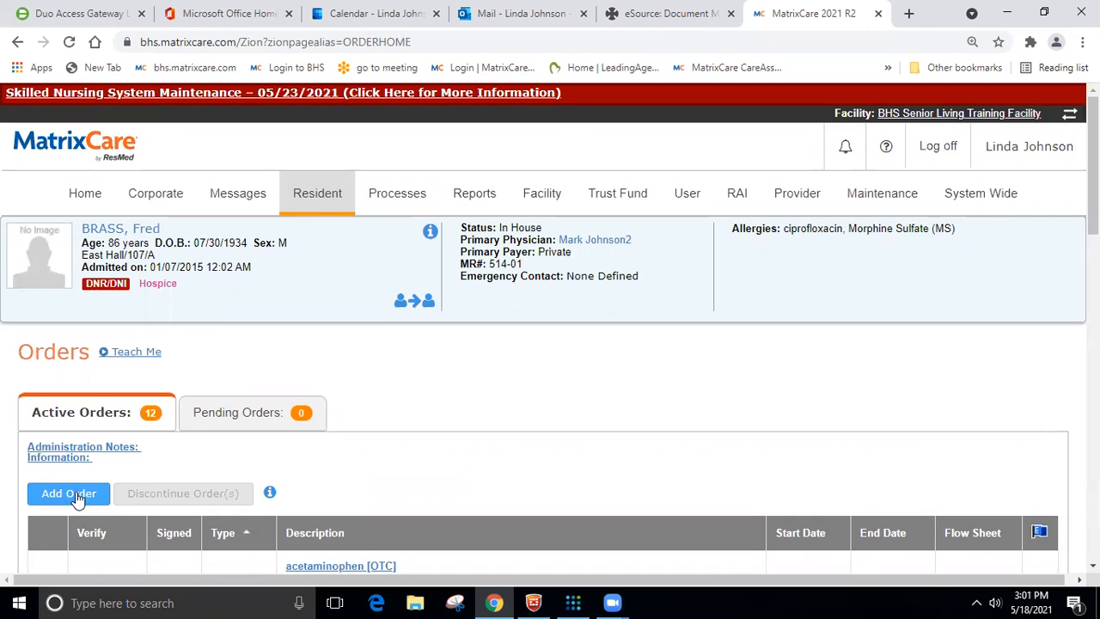
pyautogui.click(76, 495)
pyautogui.click(199, 392)
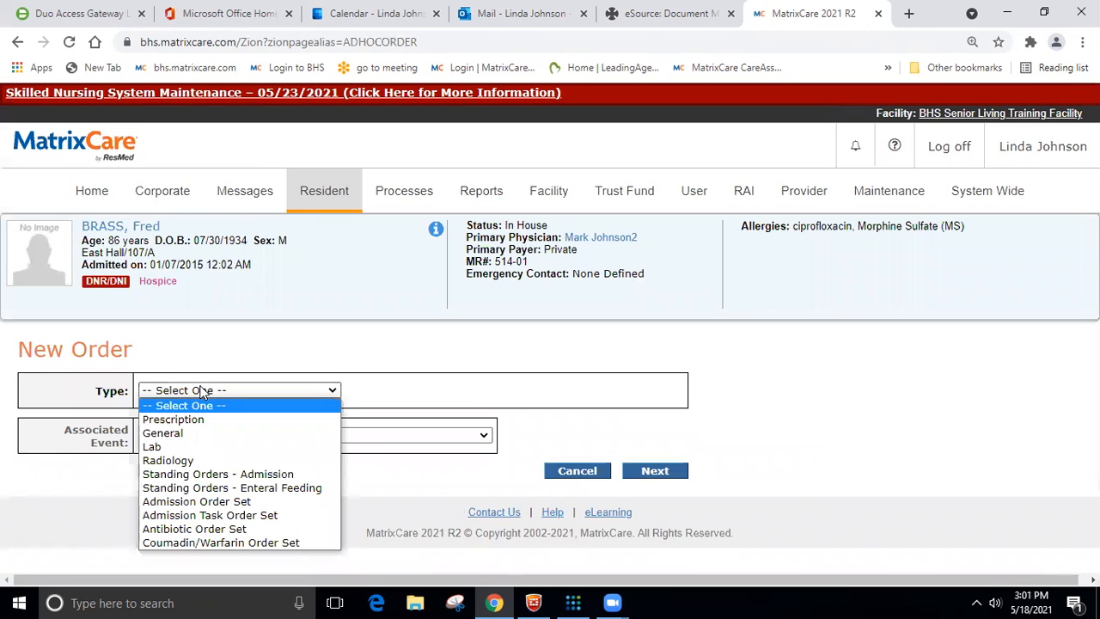
pyautogui.click(173, 434)
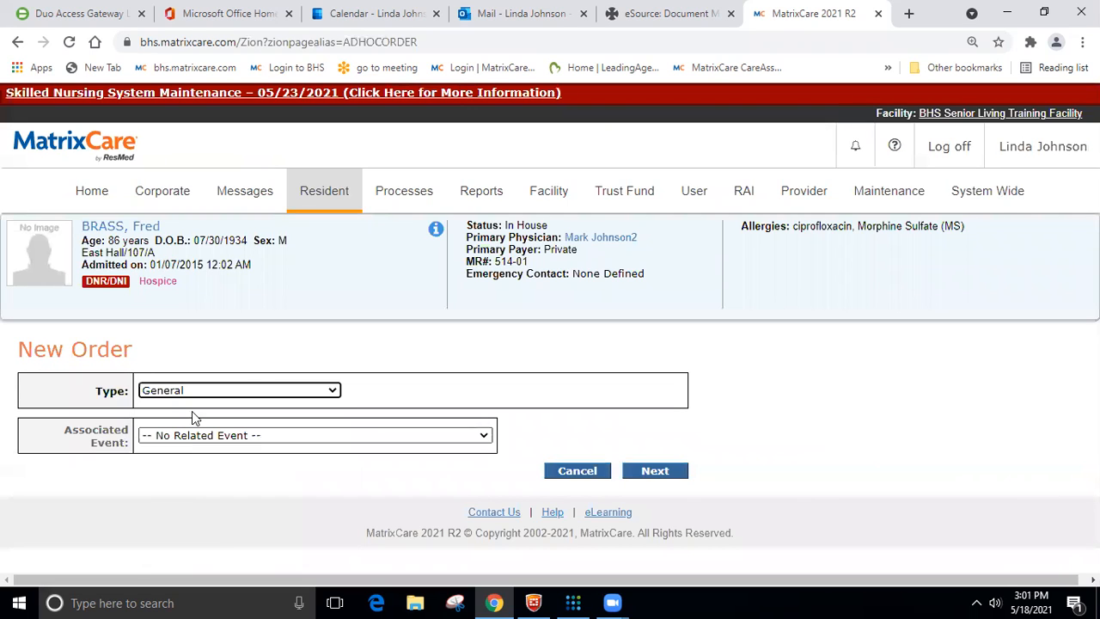
pyautogui.click(672, 477)
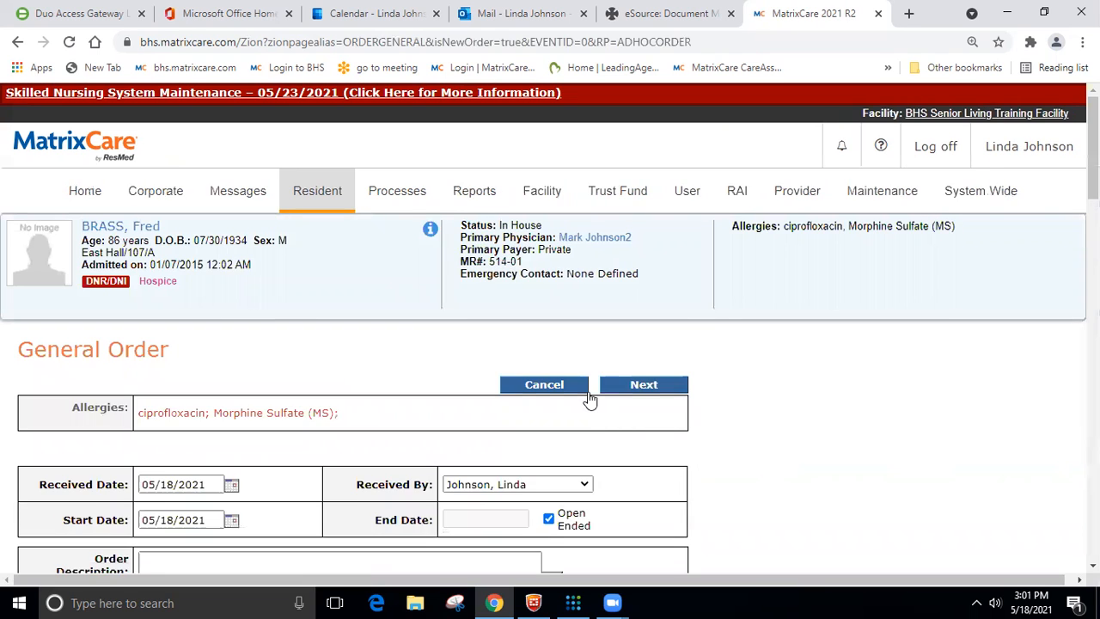
pyautogui.scroll(-3, 590, 400)
pyautogui.click(190, 293)
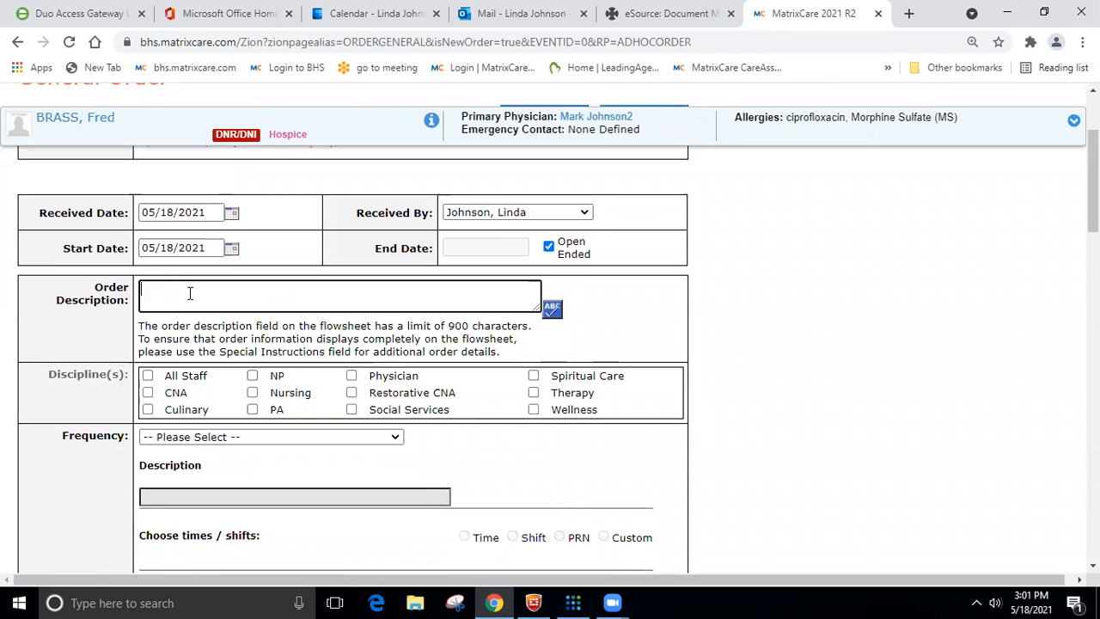
pyautogui.write('Hou')
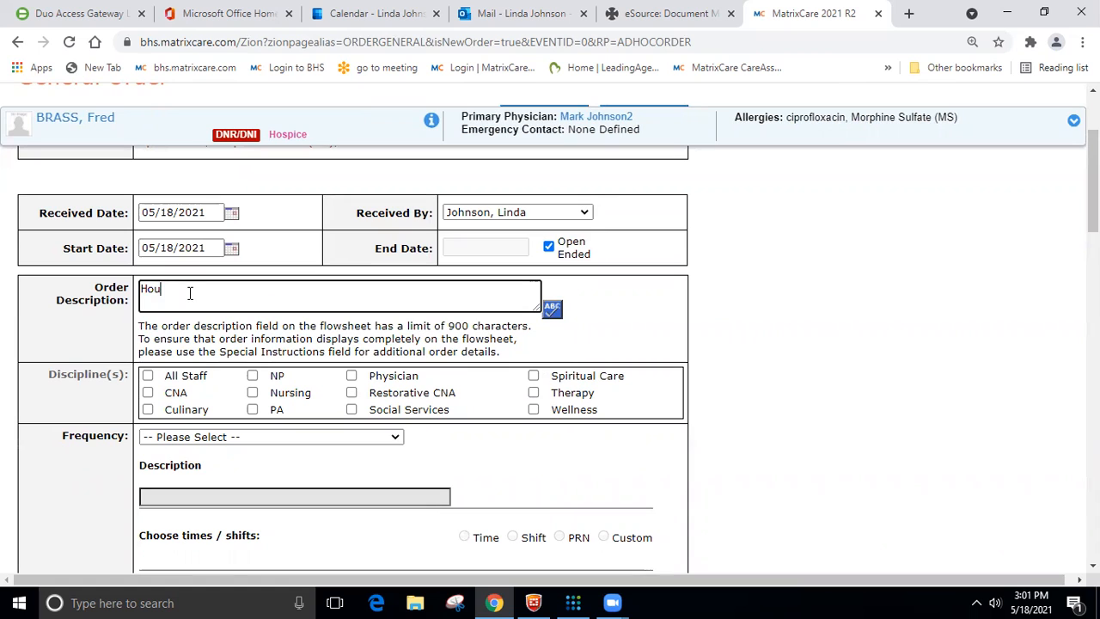
pyautogui.write('sekeeping')
pyautogui.scroll(-1, 190, 293)
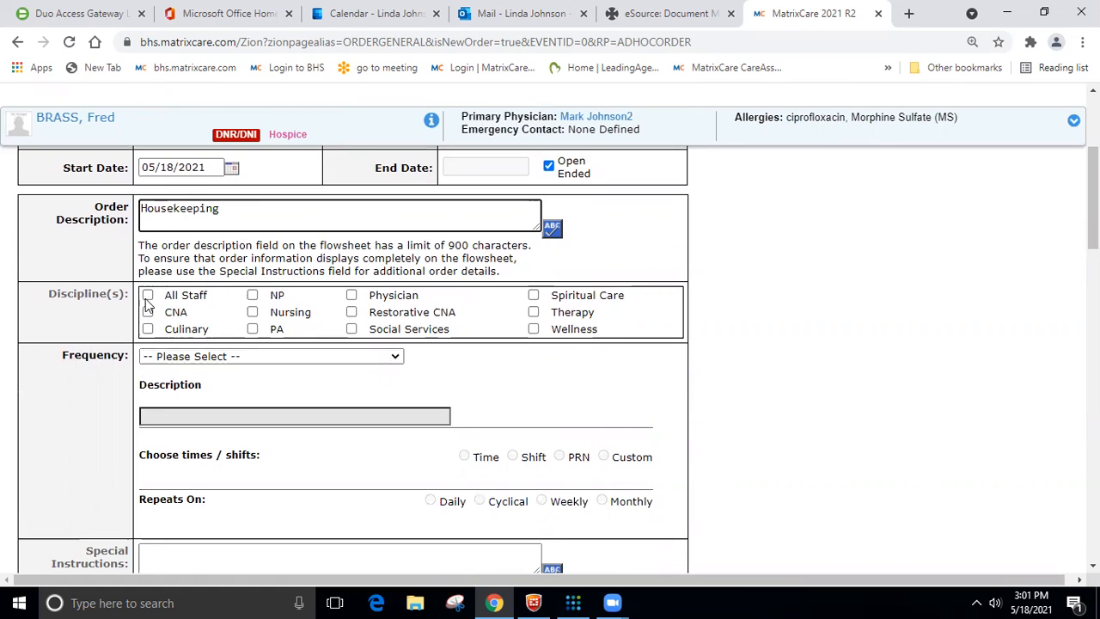
pyautogui.click(396, 358)
pyautogui.scroll(-1, 370, 353)
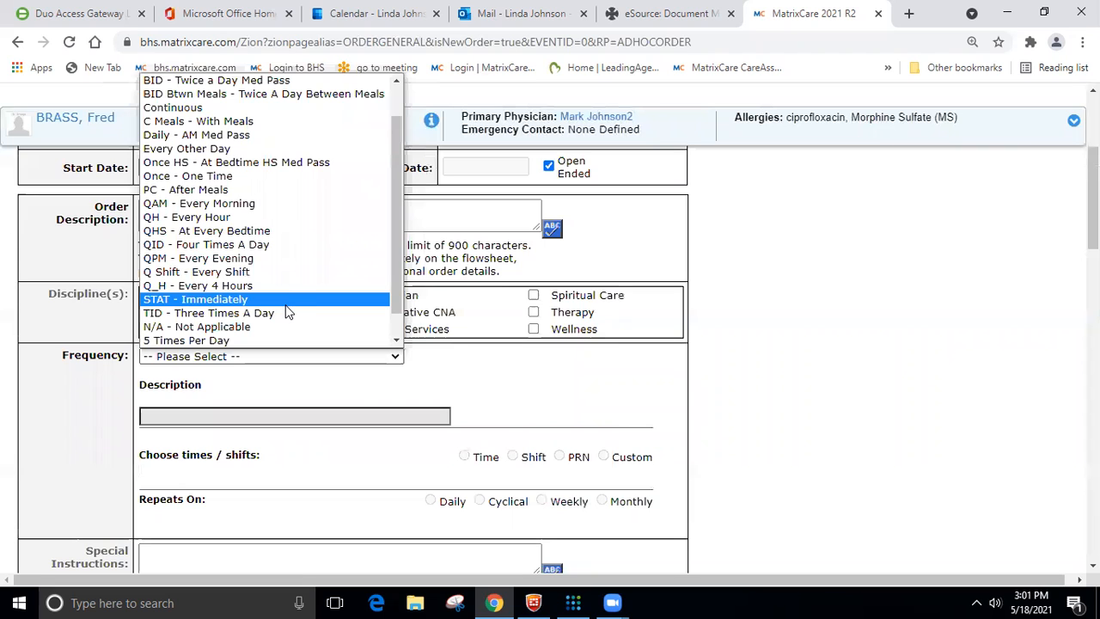
pyautogui.scroll(-1, 283, 295)
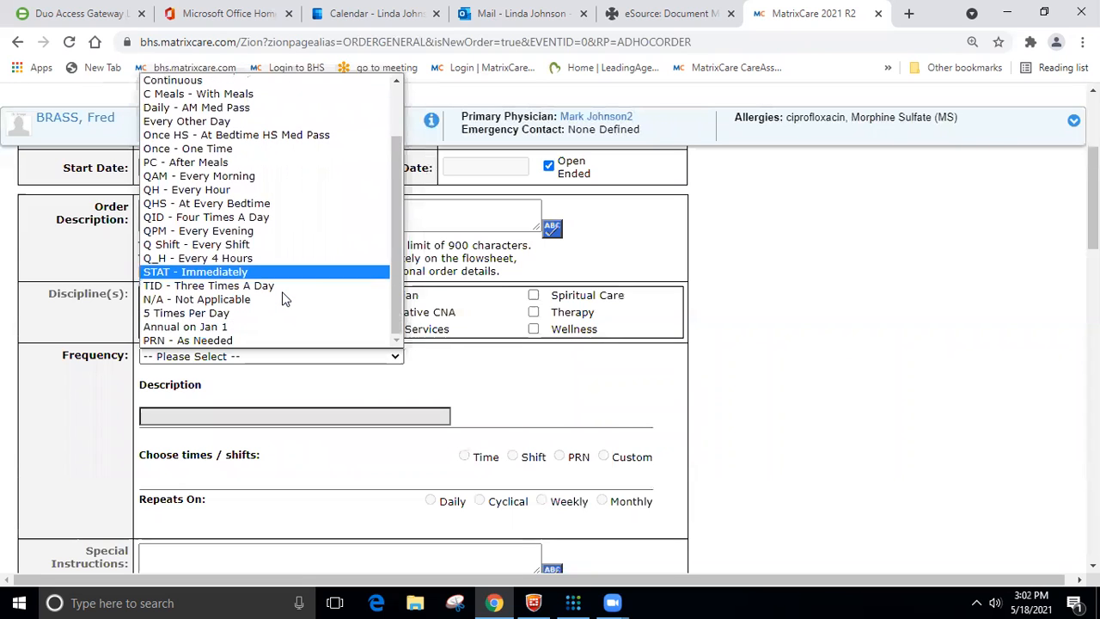
pyautogui.scroll(2, 196, 251)
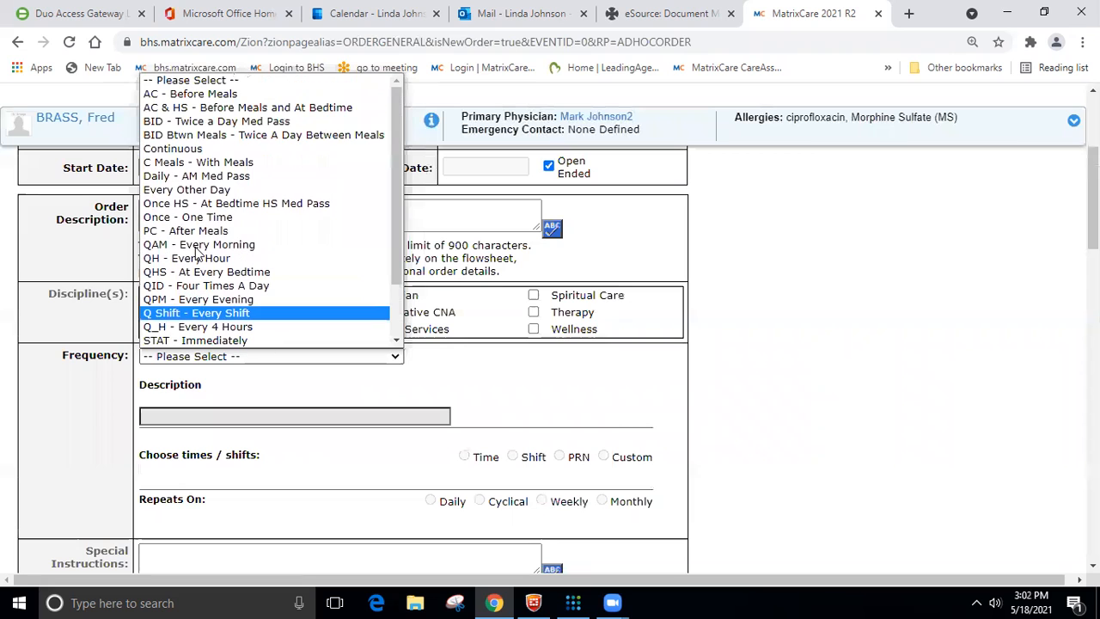
pyautogui.scroll(-2, 198, 223)
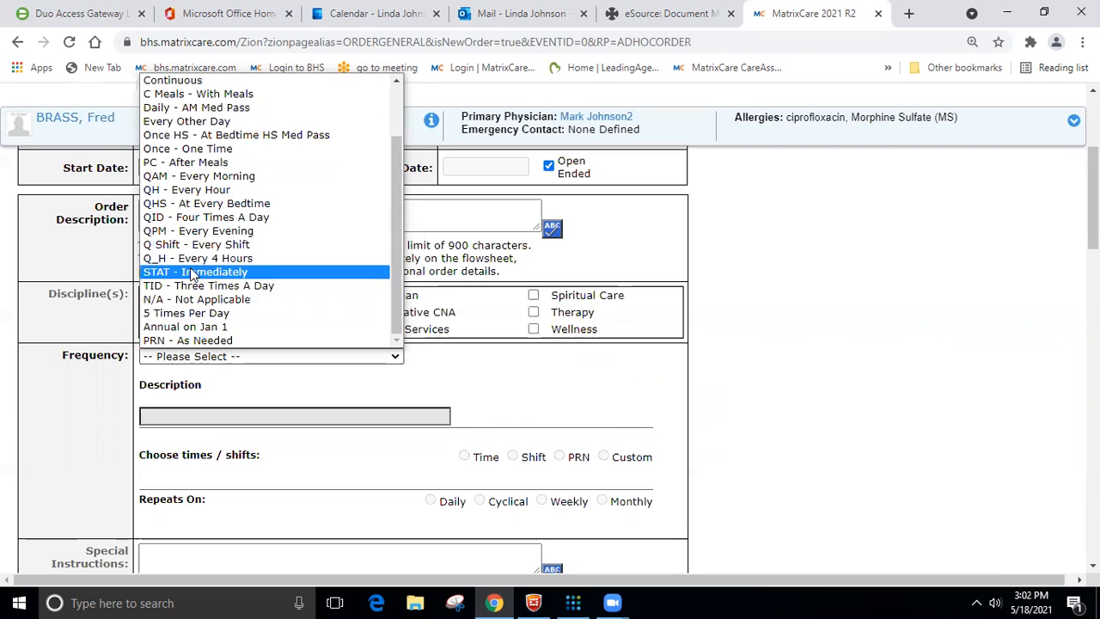
pyautogui.click(190, 163)
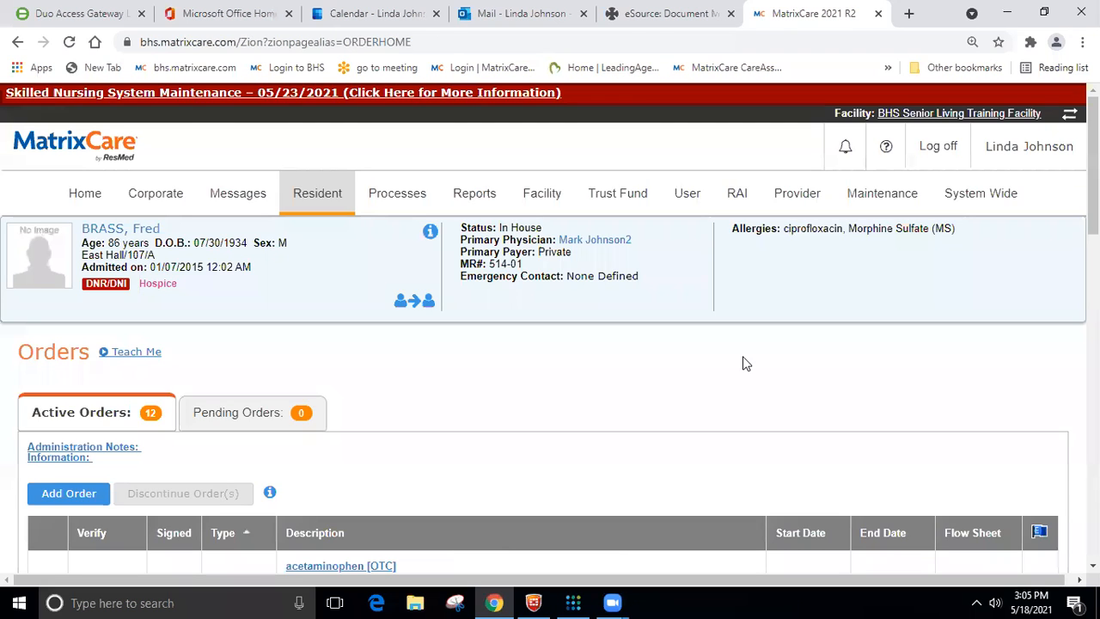
# - Start a new General order with no related event for the resident
pyautogui.scroll(-2, 687, 357)
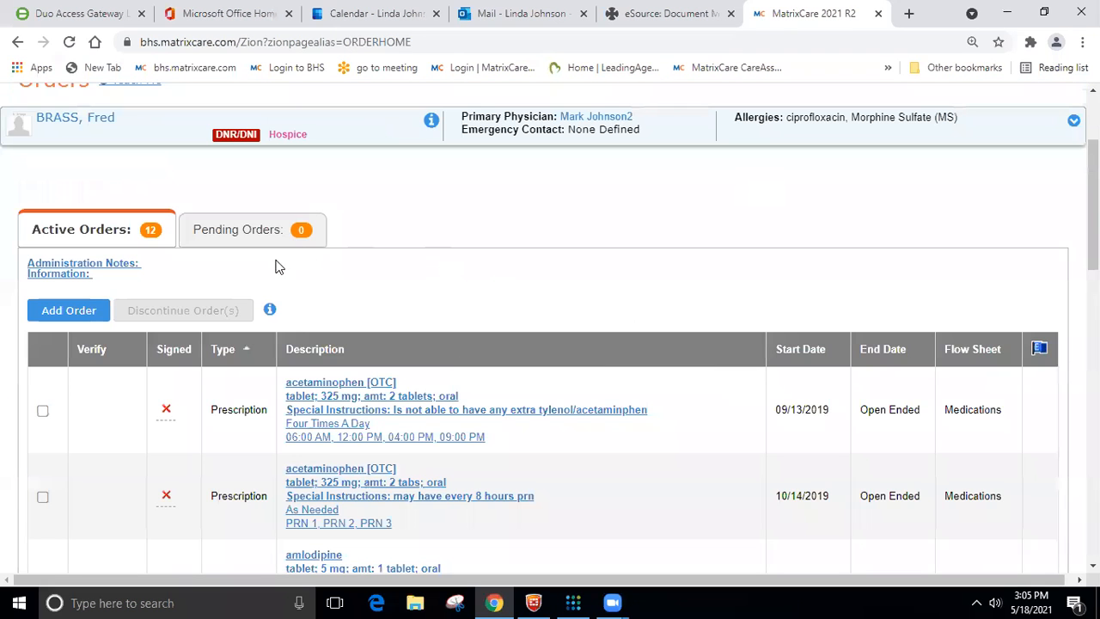
pyautogui.click(86, 311)
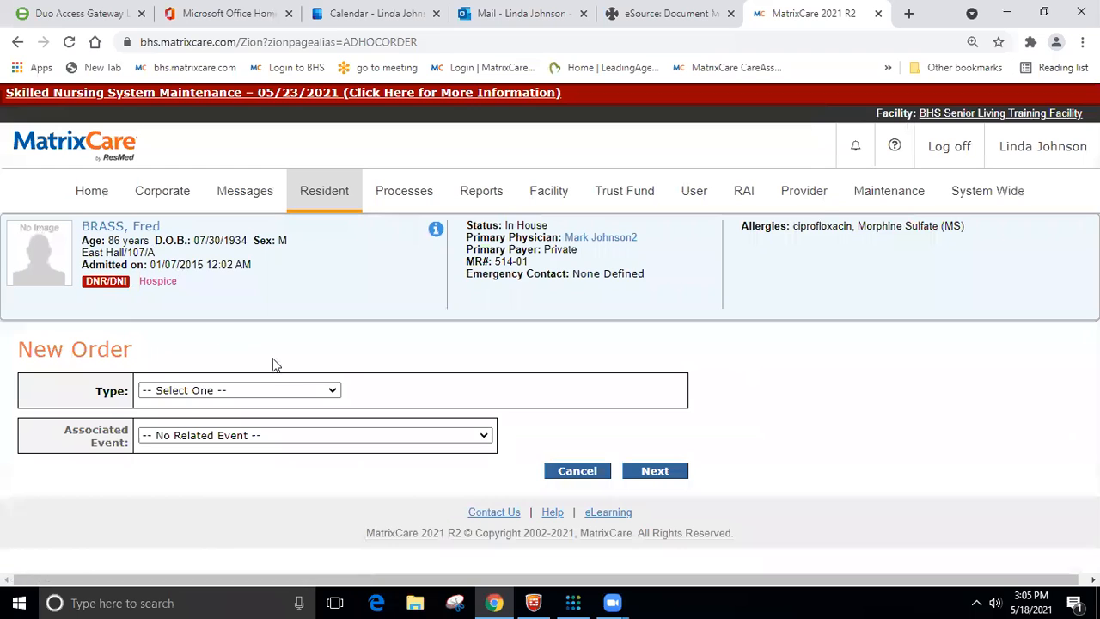
pyautogui.click(318, 383)
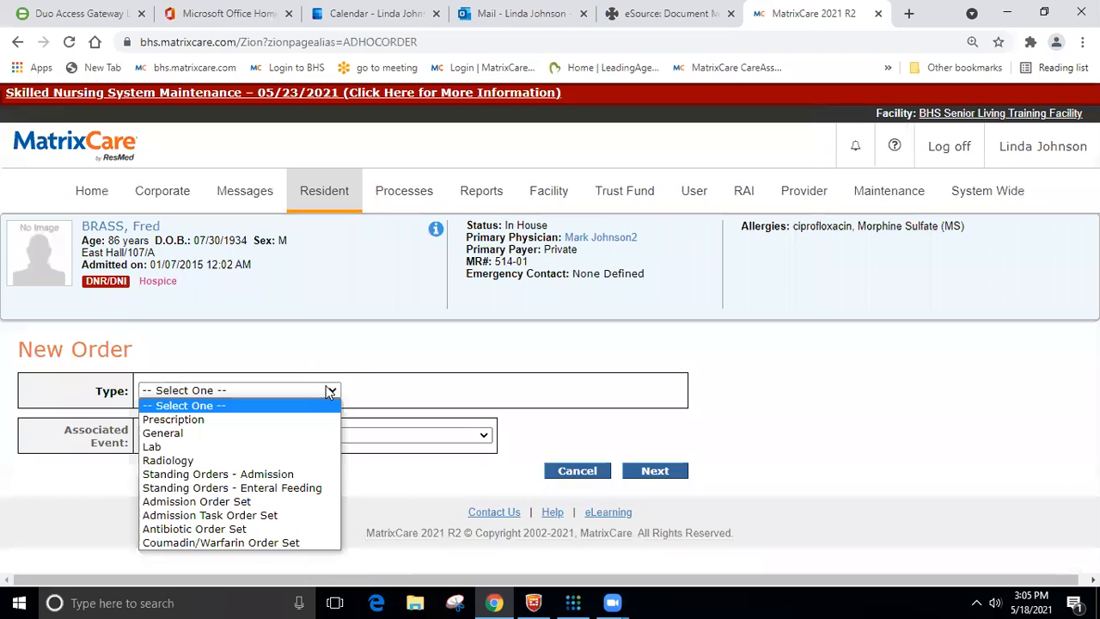
pyautogui.click(288, 435)
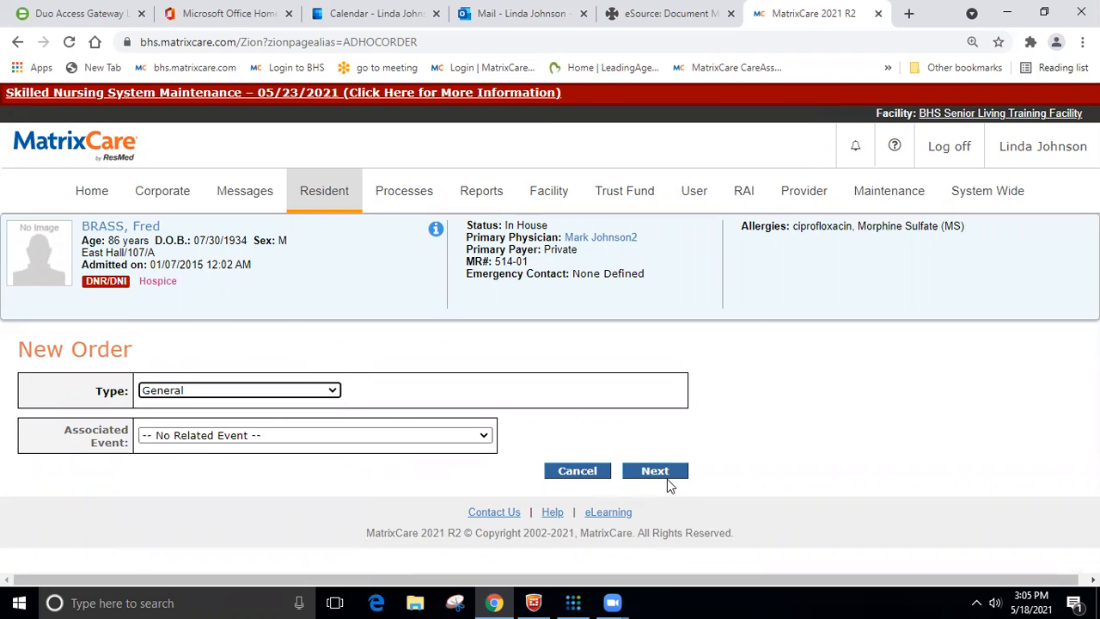
pyautogui.click(655, 471)
# - Describe the order as "Housekeeping 30"" and set its frequency to "Once between the 1st - 2nd of the Month"
pyautogui.scroll(-4, 267, 227)
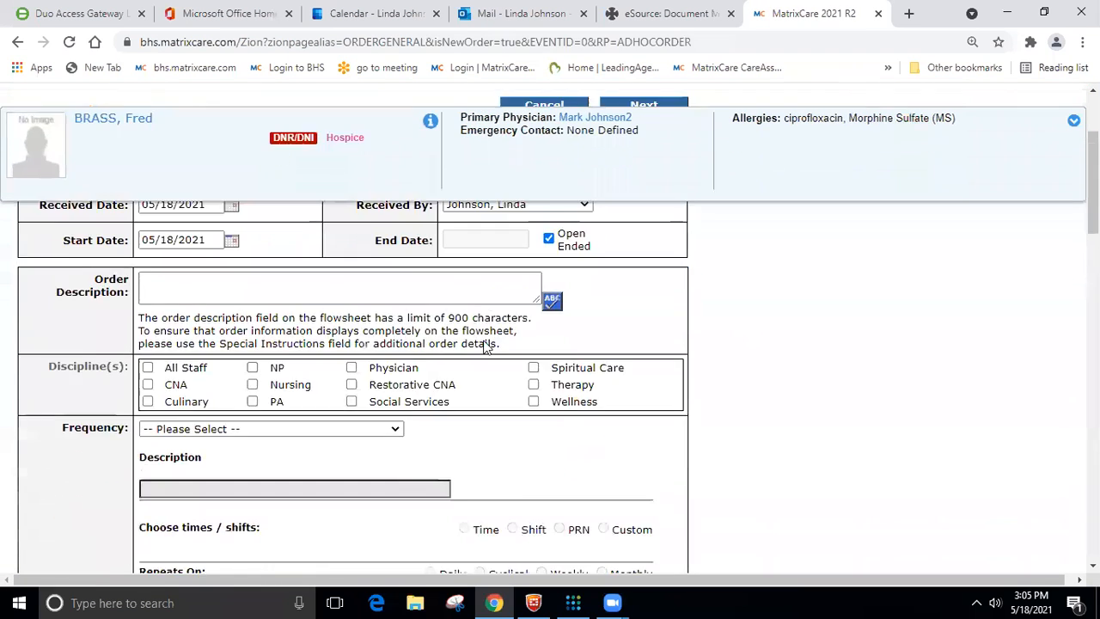
pyautogui.click(266, 225)
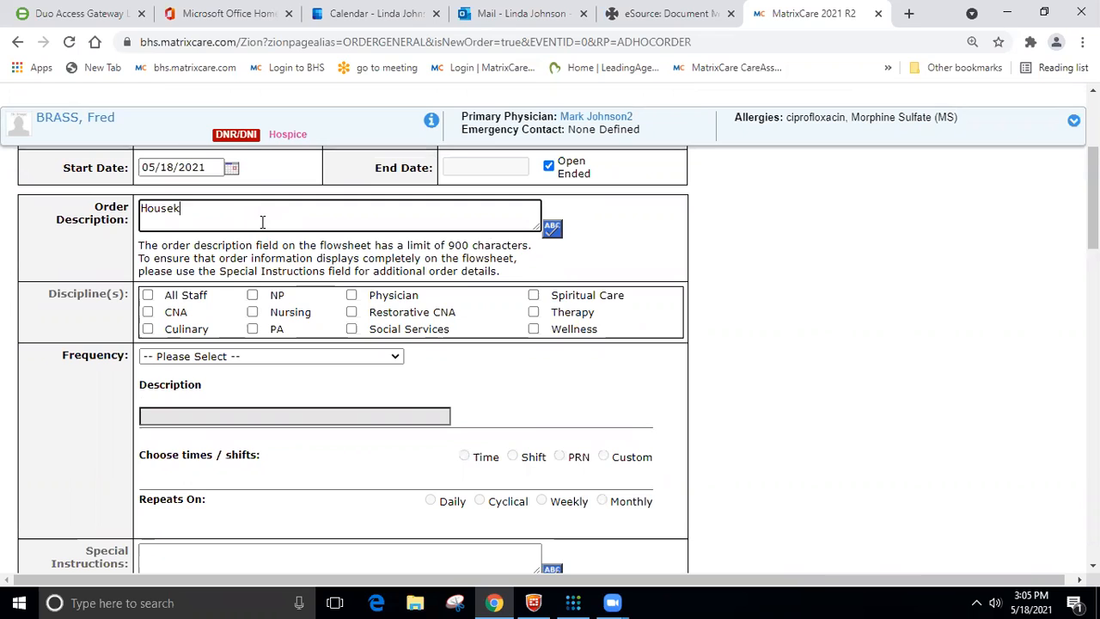
pyautogui.write('Housekeepi')
pyautogui.scroll(-2, 325, 342)
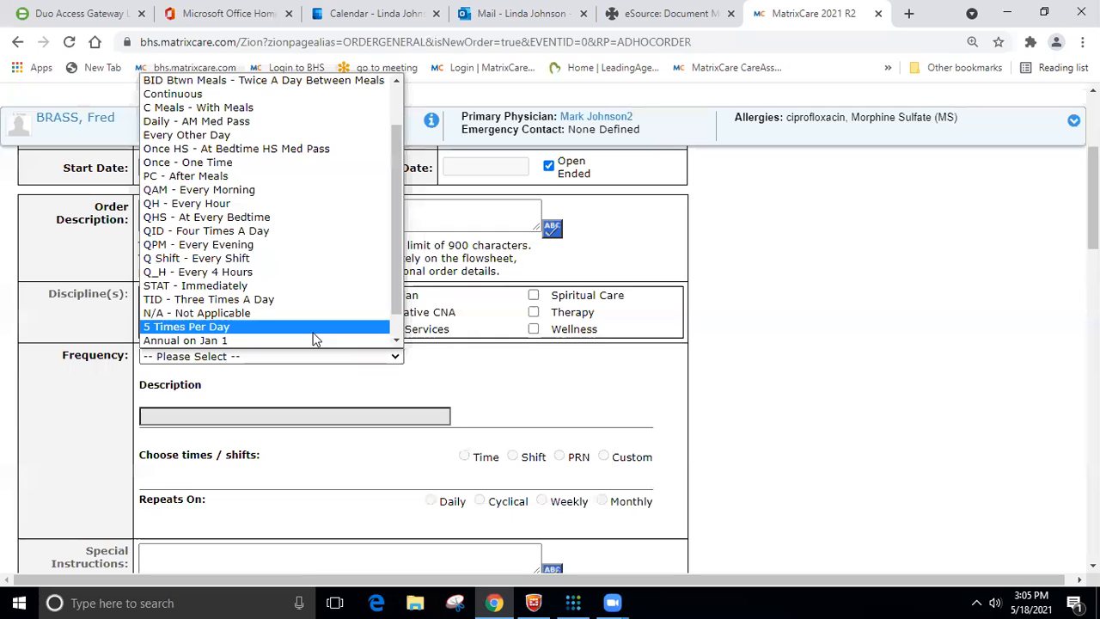
pyautogui.scroll(-1, 314, 338)
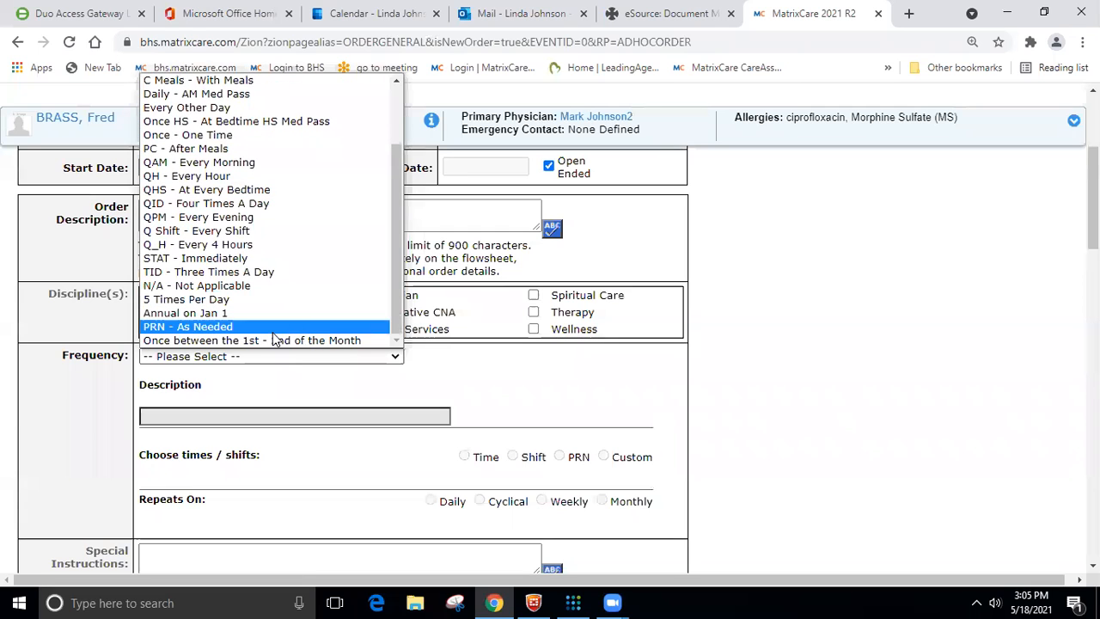
pyautogui.click(267, 341)
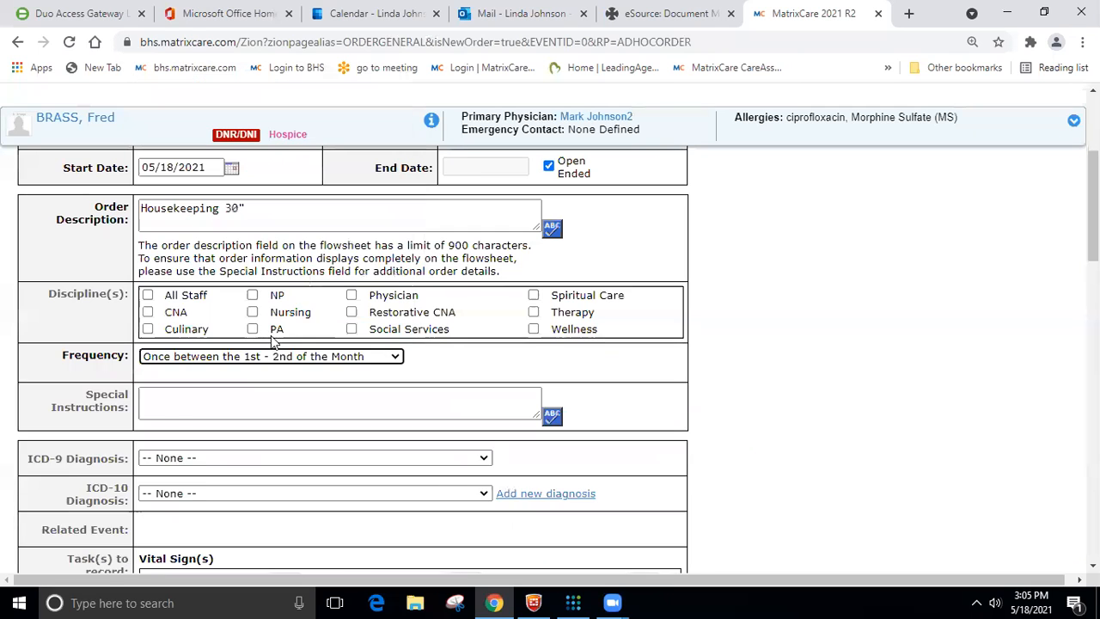
# - Set the order's monthly frequency to repeat every 4 months
pyautogui.scroll(-2, 266, 372)
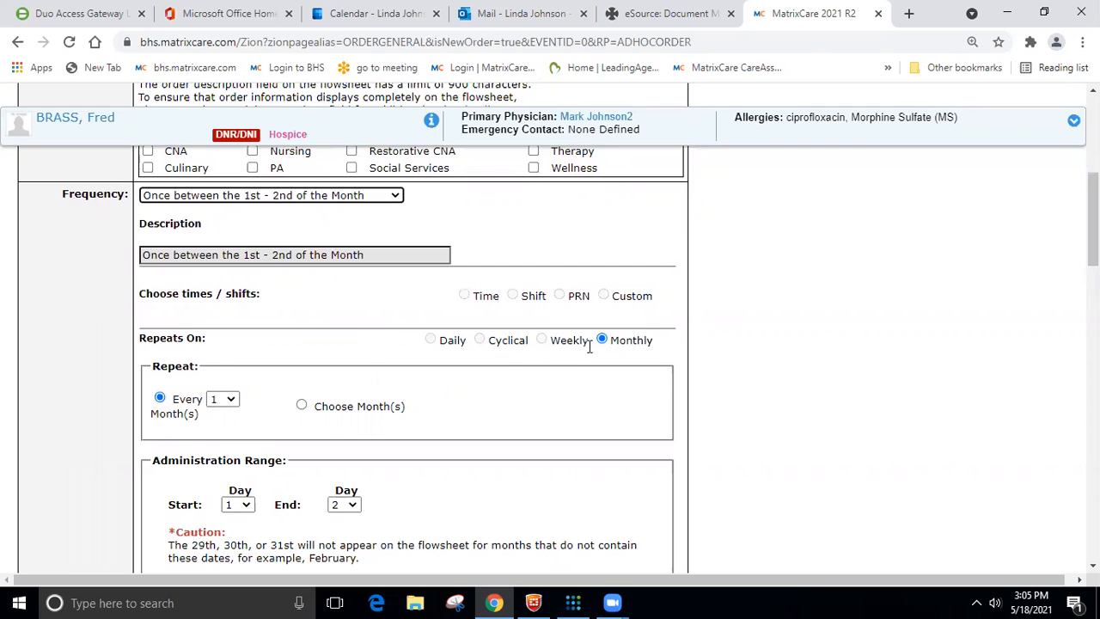
pyautogui.scroll(-2, 210, 351)
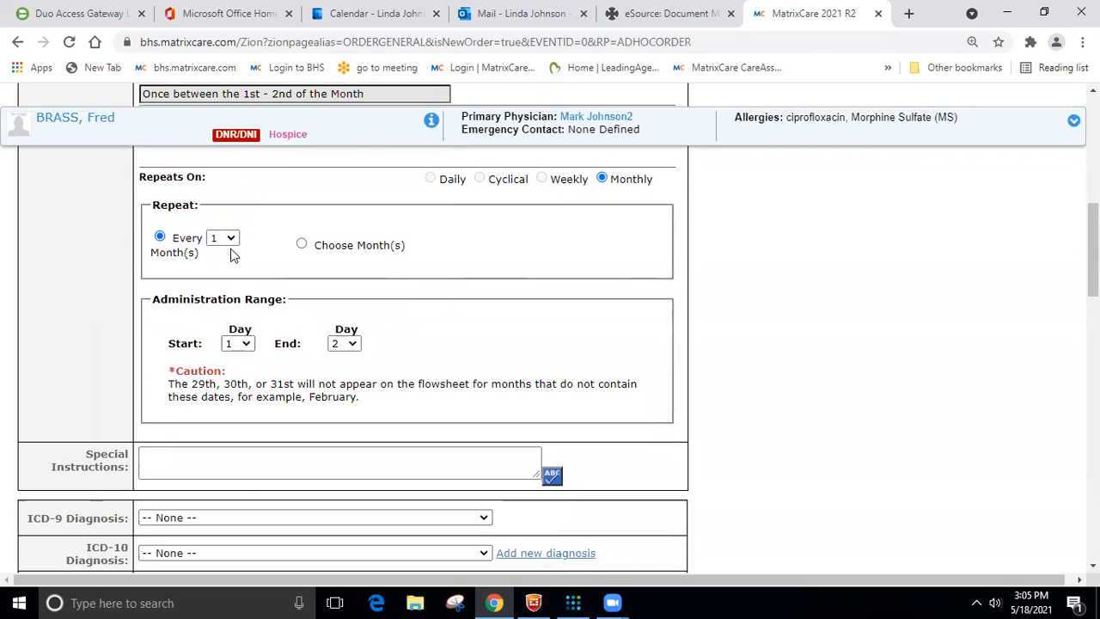
pyautogui.click(225, 239)
pyautogui.click(233, 289)
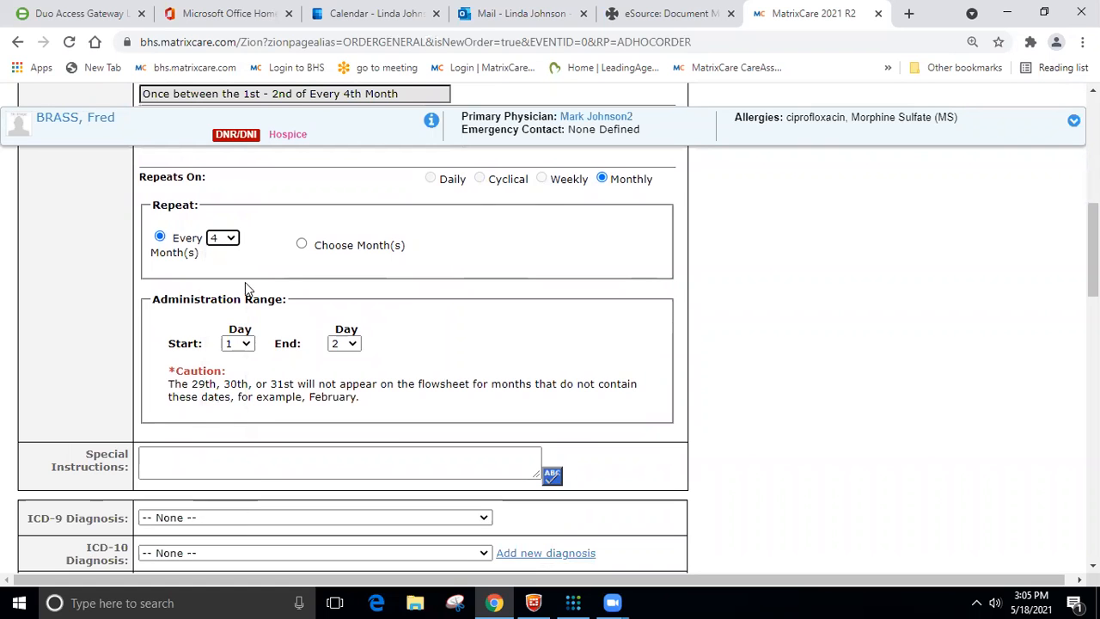
# - Enter the special instructions "Dust, vacuum, mop floors , clean toilets" for the housekeeping order
pyautogui.scroll(-2, 270, 301)
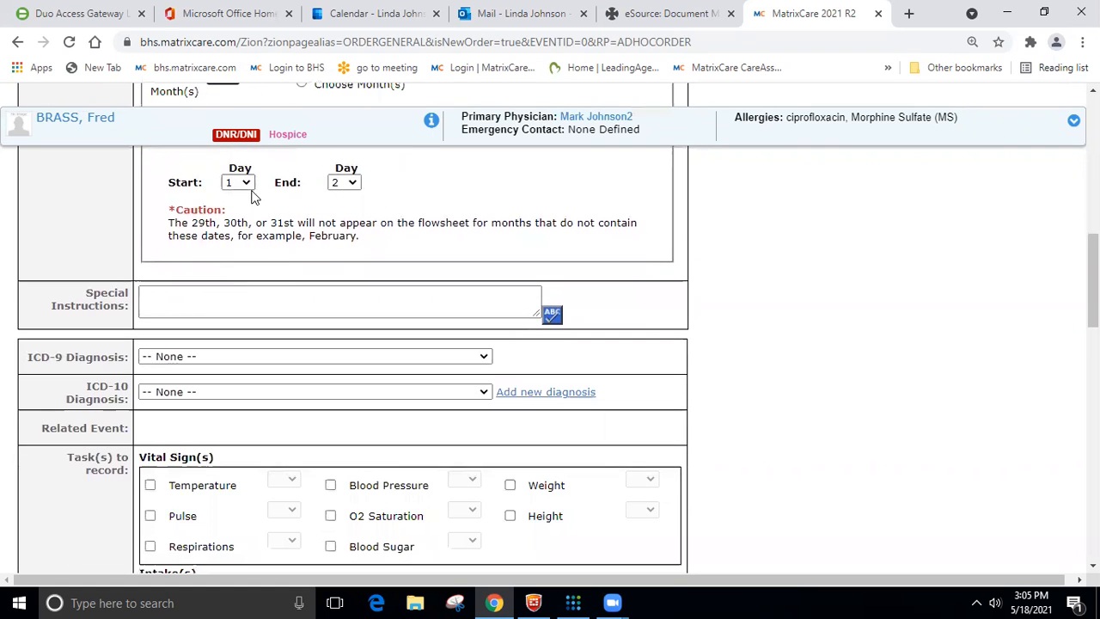
pyautogui.click(227, 295)
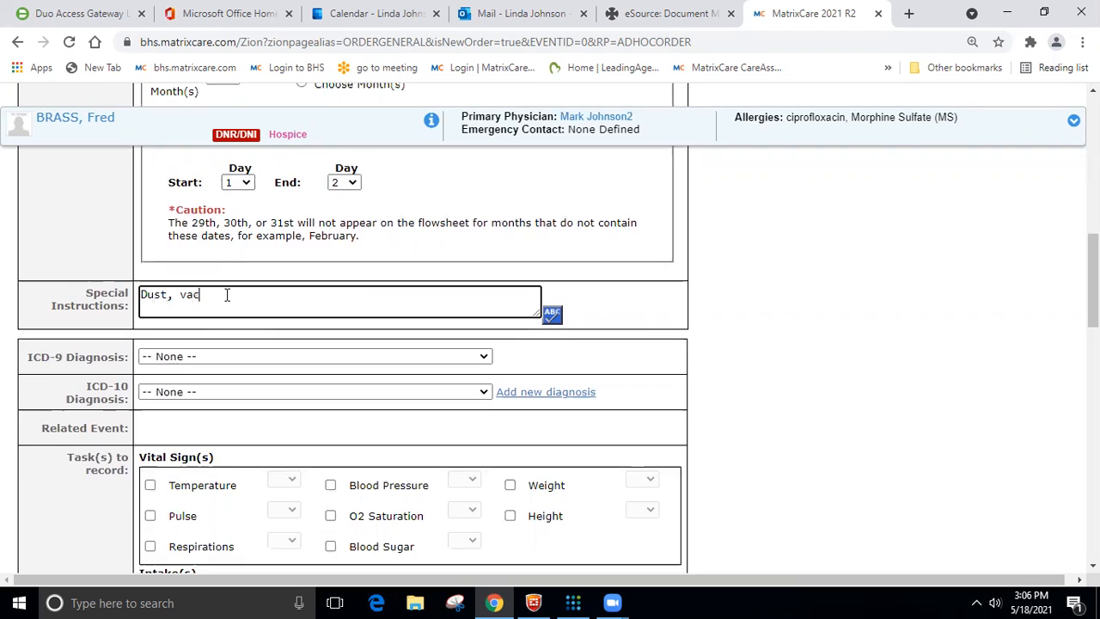
pyautogui.write('op v')
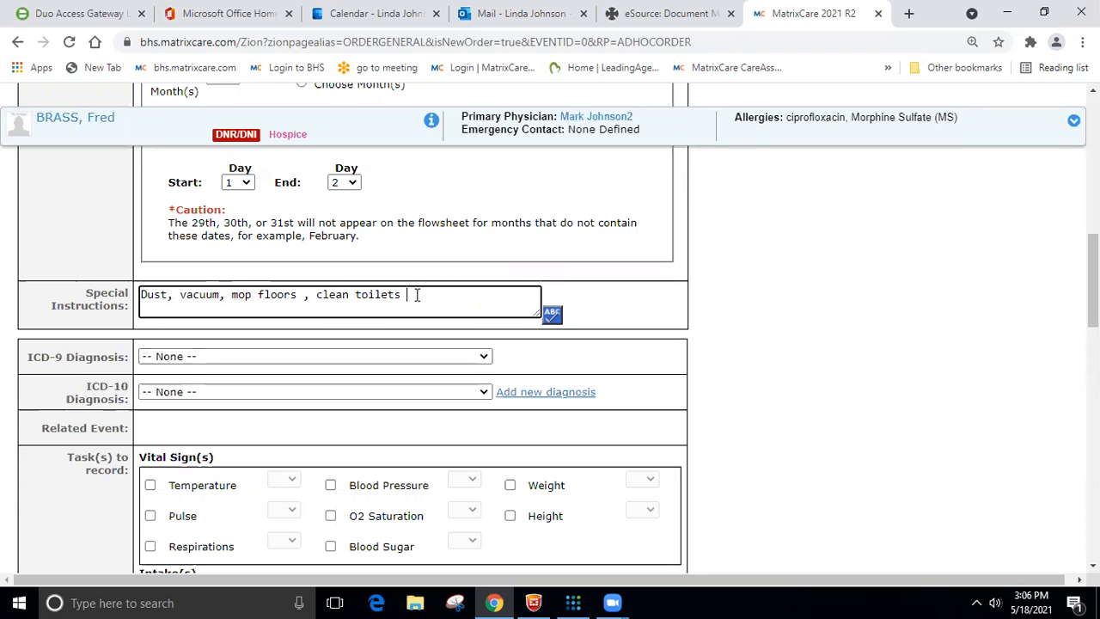
# - Set the order class to Nursing Order (NO) and the flow sheet to Housekeeping
pyautogui.scroll(-2, 415, 295)
pyautogui.scroll(-2, 415, 294)
pyautogui.scroll(-10, 413, 301)
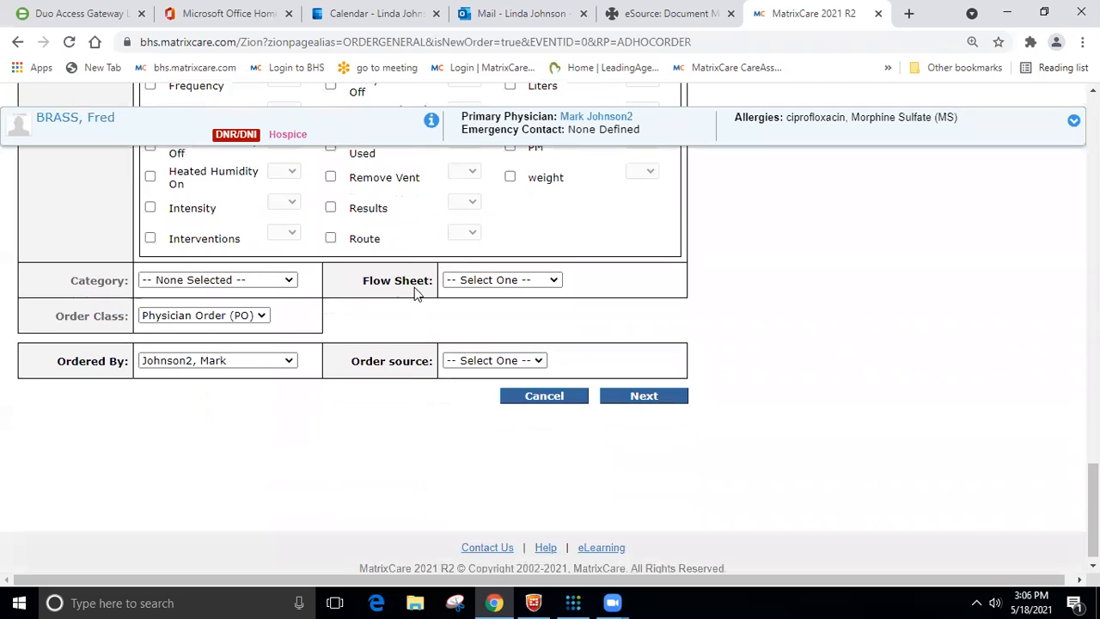
pyautogui.click(261, 316)
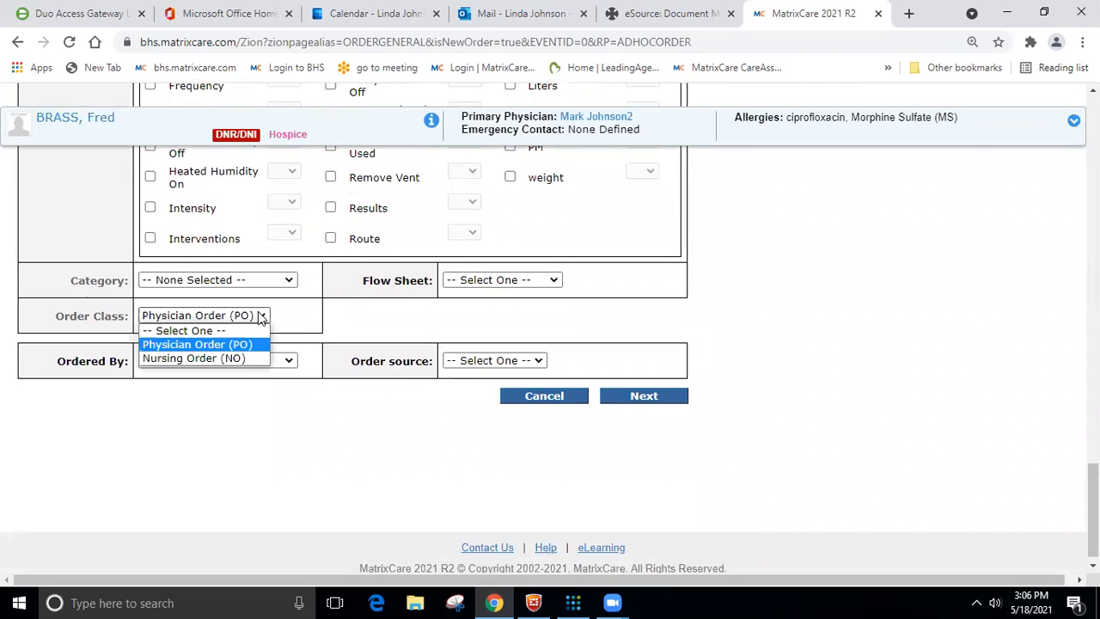
pyautogui.click(225, 359)
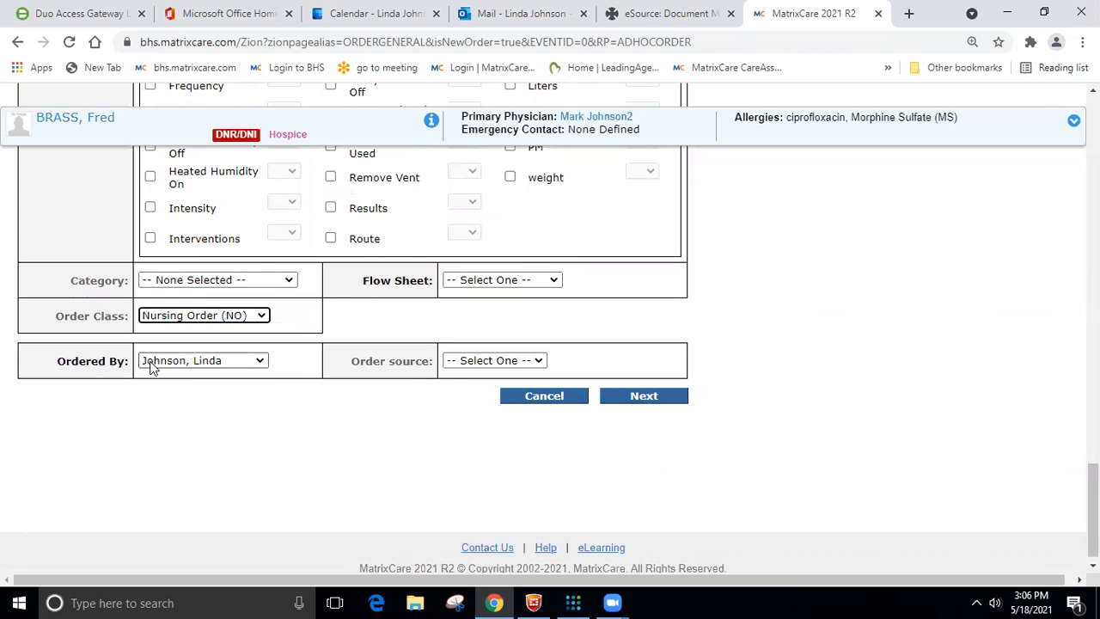
pyautogui.click(555, 281)
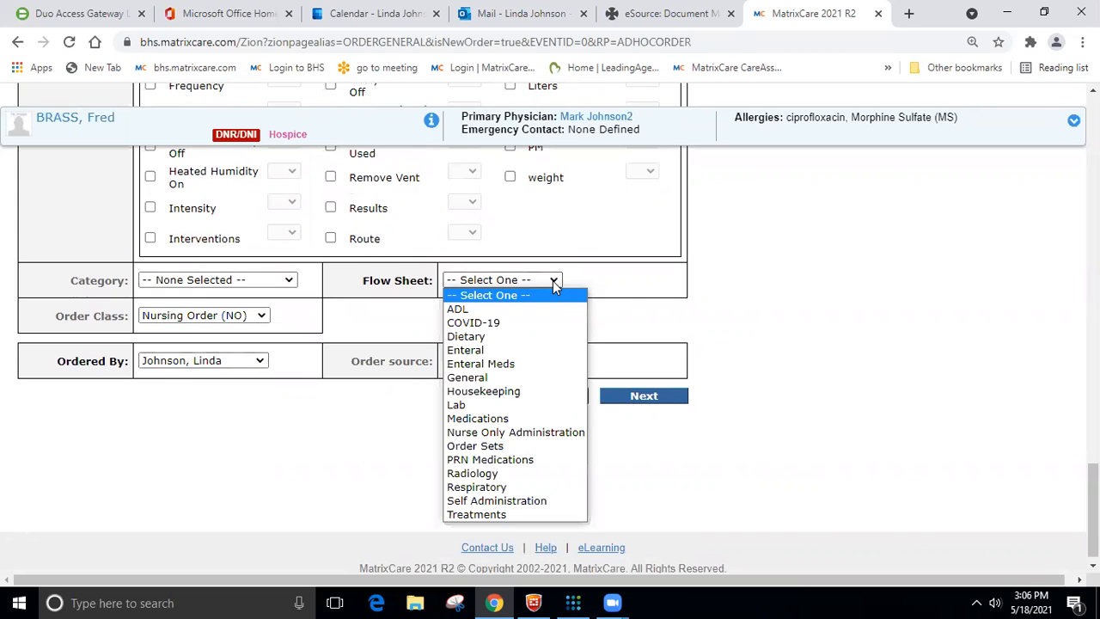
pyautogui.click(490, 393)
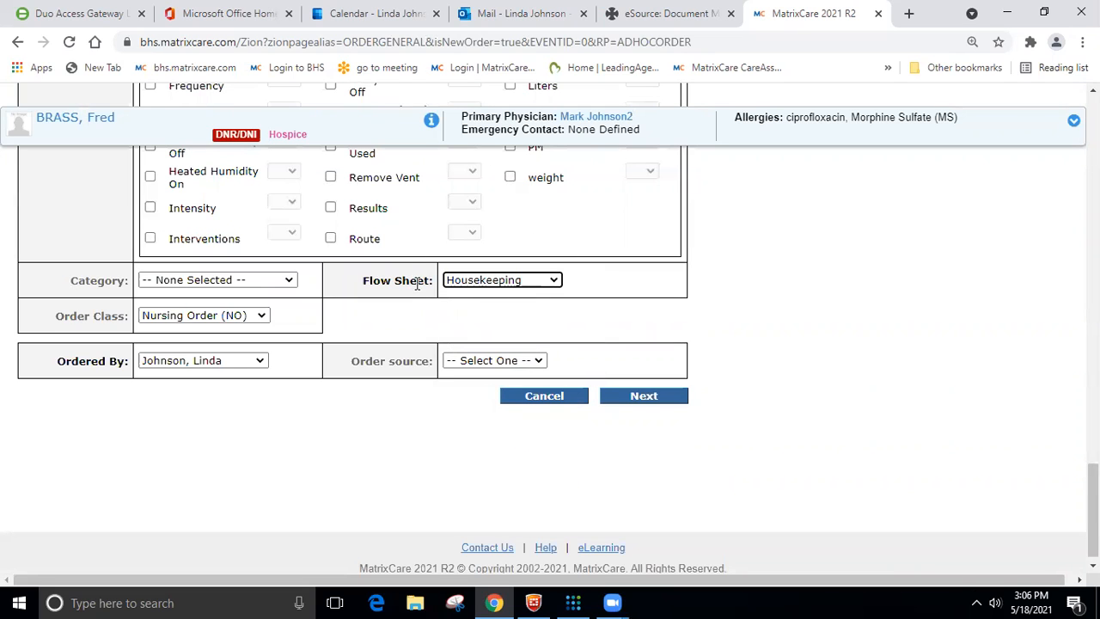
# - Recheck the order's description, frequency and special instructions, and proceed to the order summary
pyautogui.scroll(12, 430, 295)
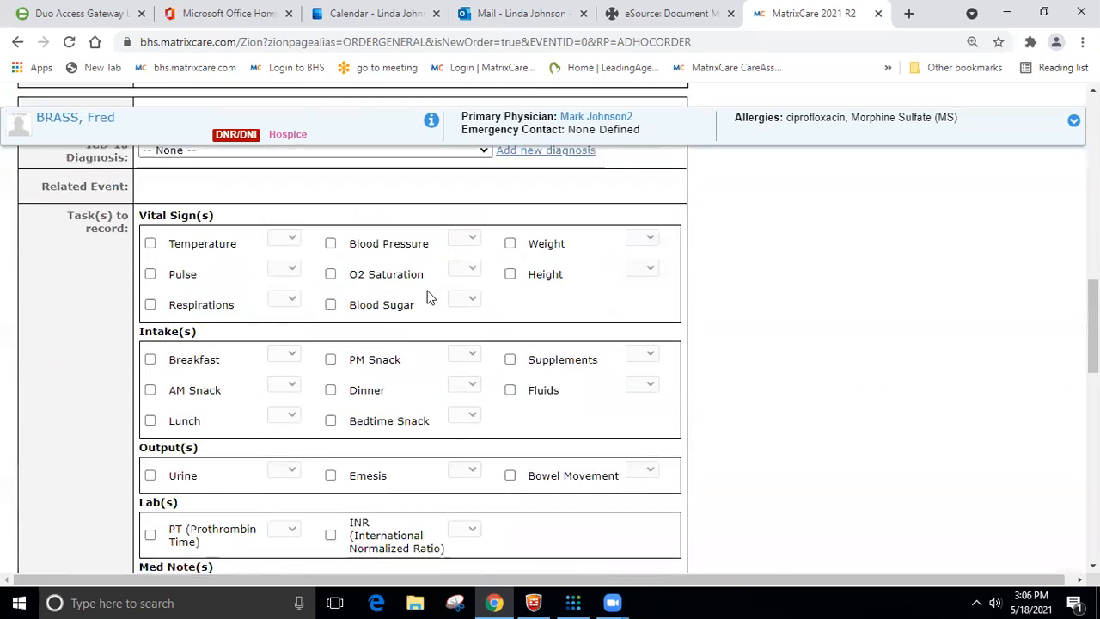
pyautogui.scroll(5, 430, 294)
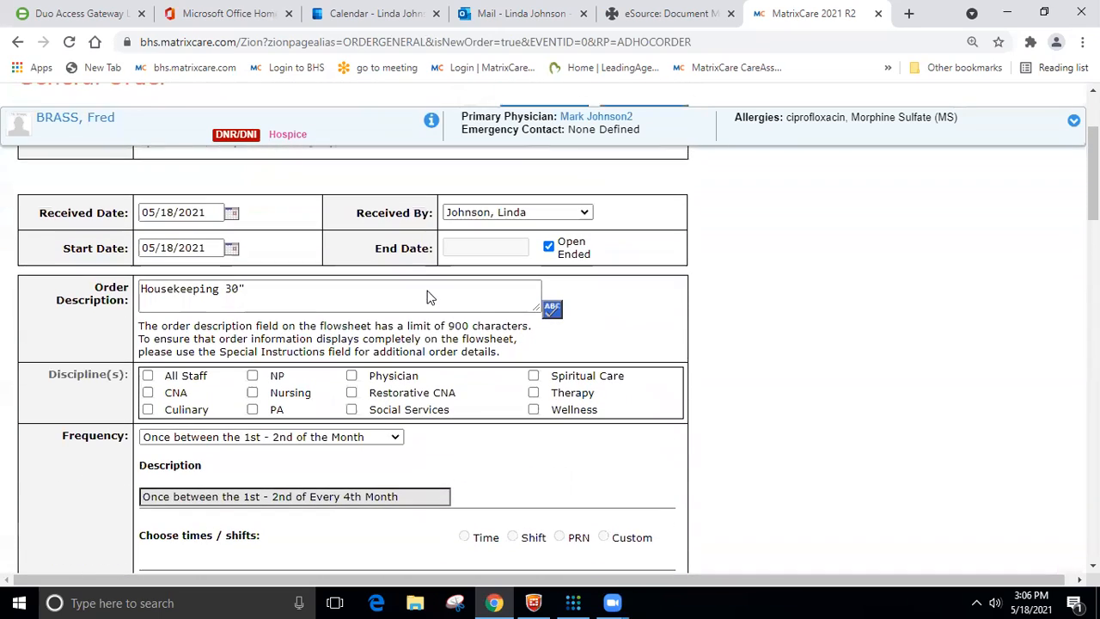
pyautogui.scroll(-8, 384, 311)
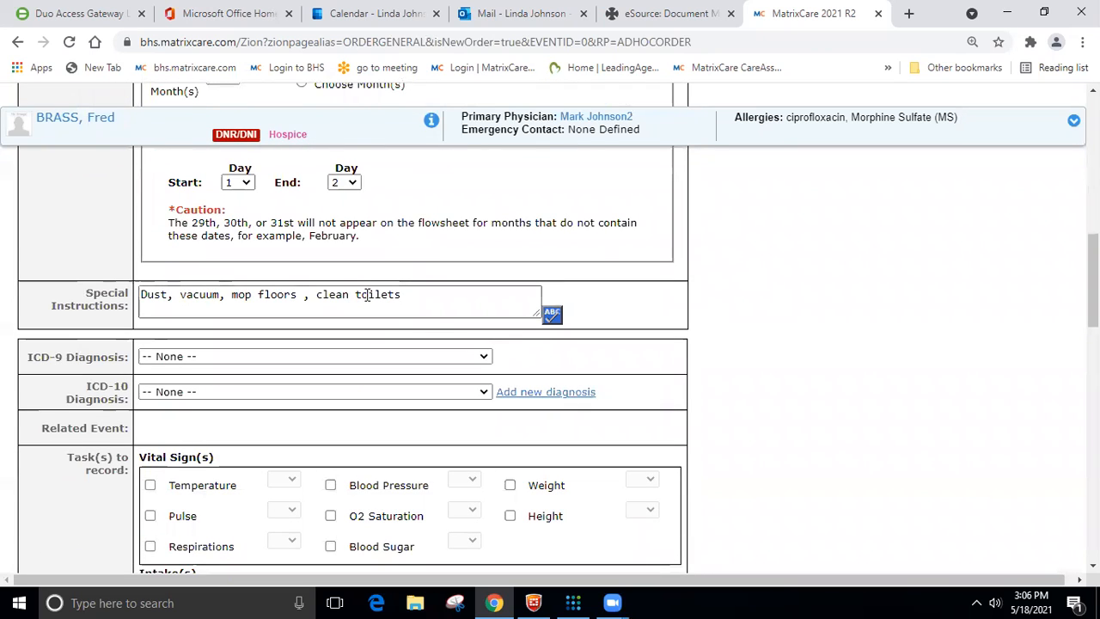
pyautogui.scroll(-6, 461, 309)
pyautogui.scroll(-10, 463, 311)
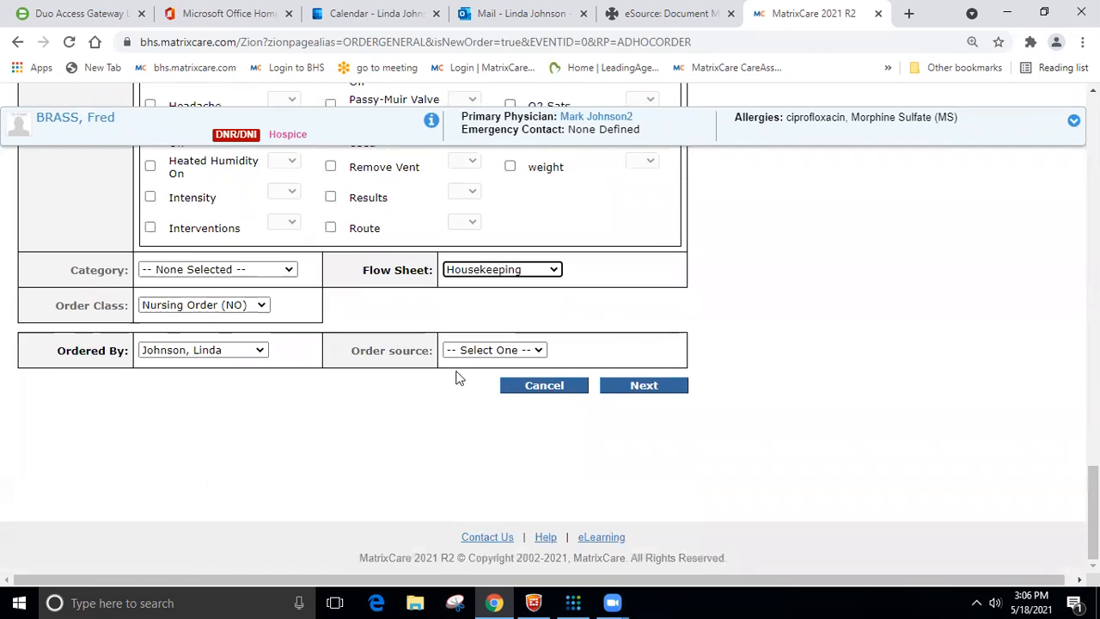
pyautogui.click(639, 389)
# - Review the housekeeping order's summary and save the order
pyautogui.scroll(-4, 575, 364)
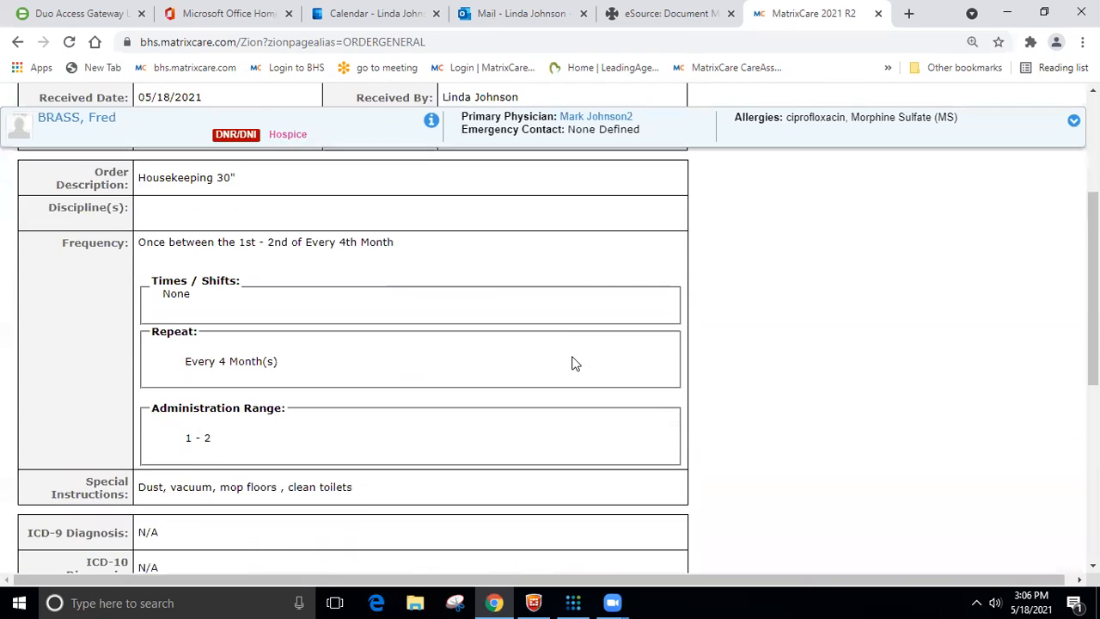
pyautogui.scroll(-5, 575, 363)
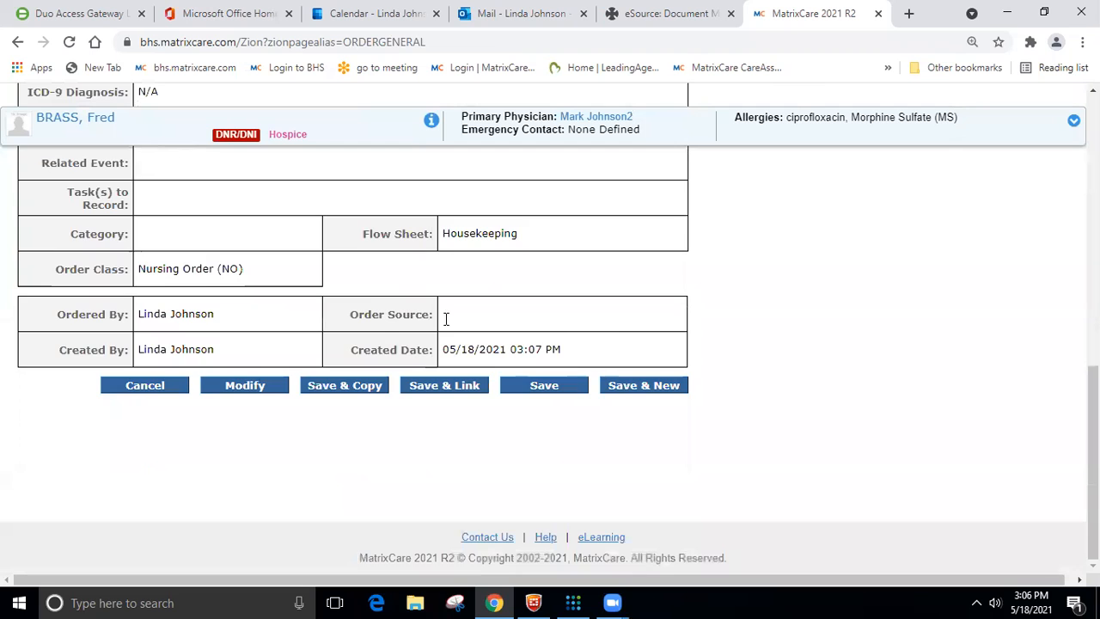
pyautogui.scroll(3, 450, 318)
pyautogui.scroll(-3, 453, 319)
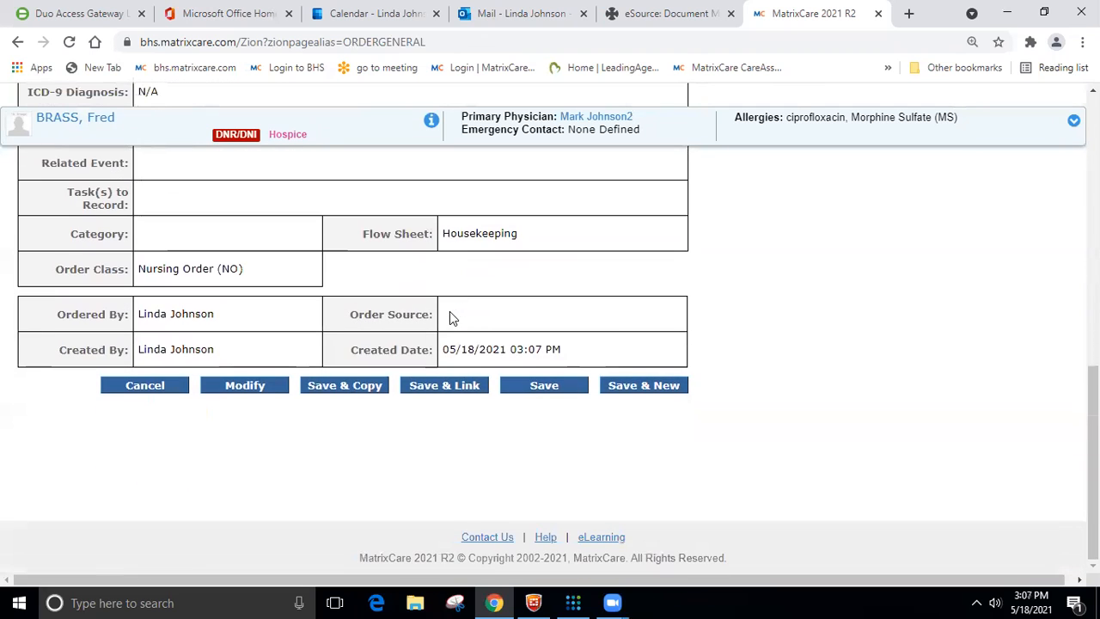
pyautogui.click(572, 392)
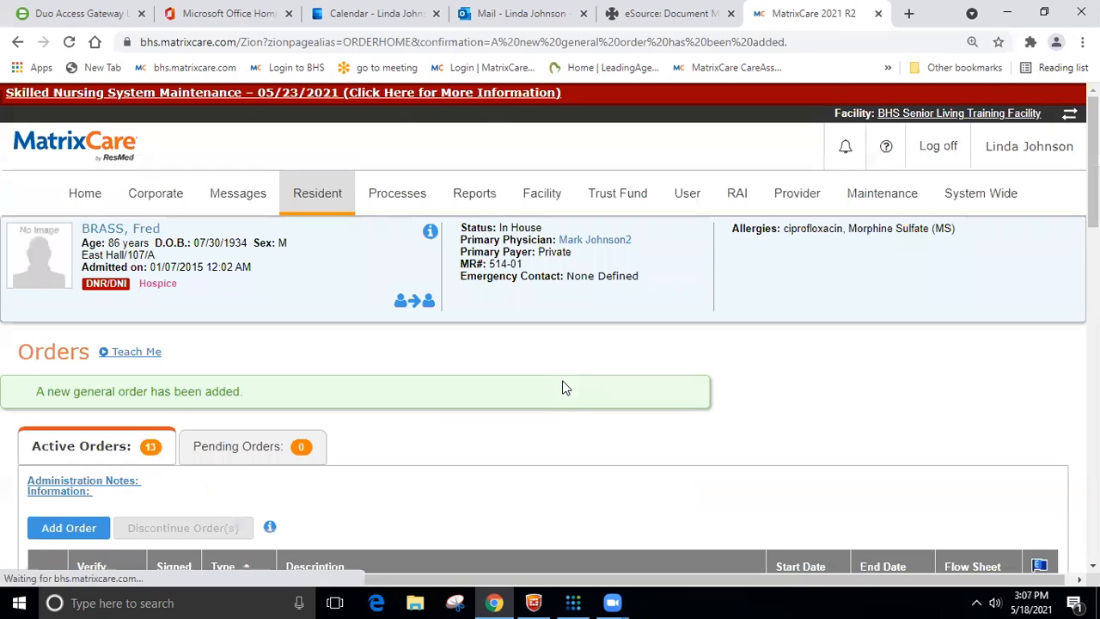
# - Look through the resident's active orders for the Housekeeping 30" entries and compare their instructions and frequencies
pyautogui.scroll(-5, 542, 378)
pyautogui.scroll(-4, 542, 378)
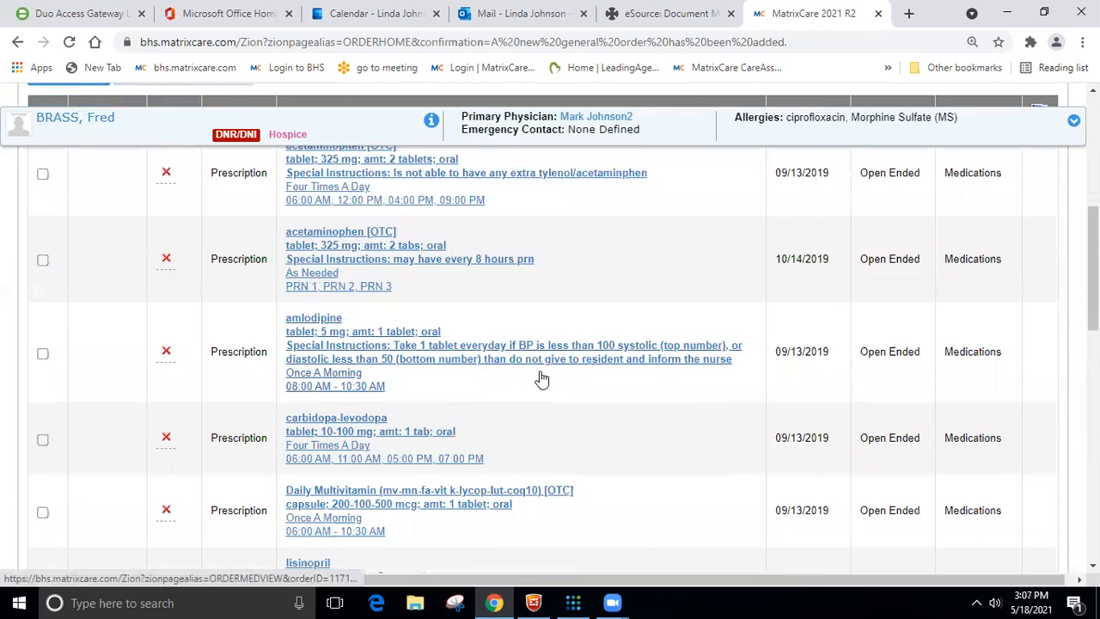
pyautogui.scroll(-8, 542, 379)
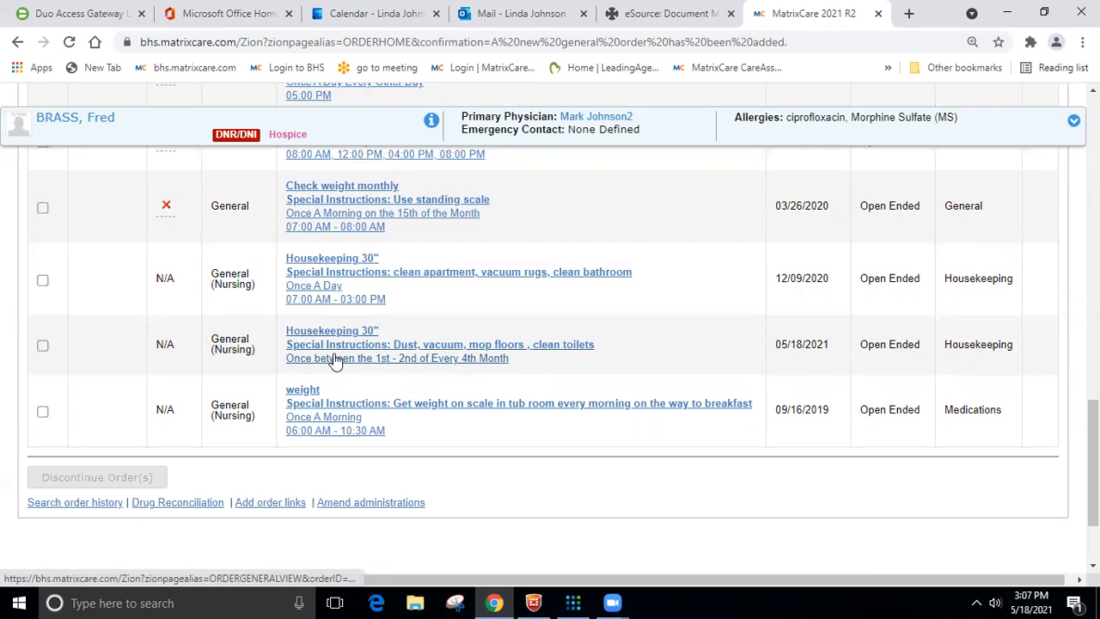
pyautogui.scroll(1, 336, 358)
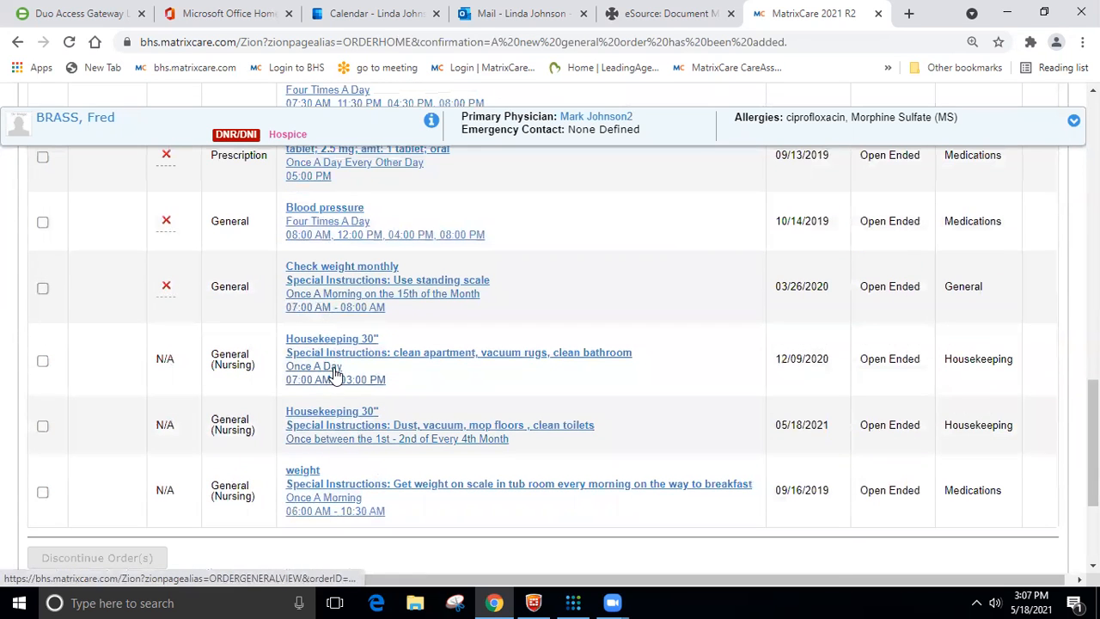
pyautogui.scroll(5, 331, 370)
pyautogui.scroll(1, 335, 371)
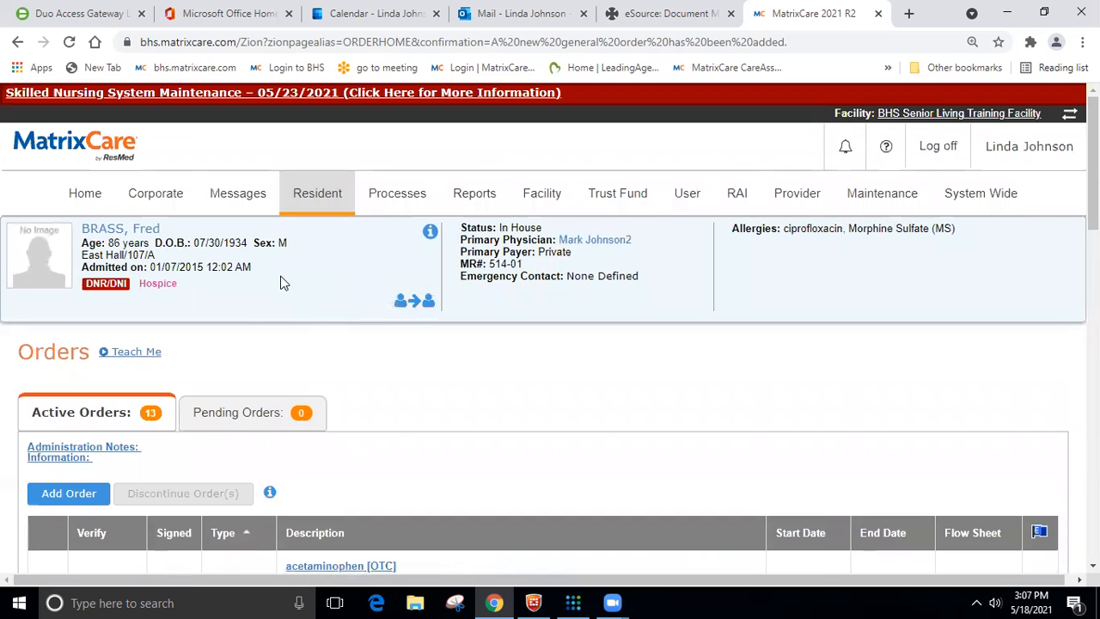
pyautogui.click(310, 213)
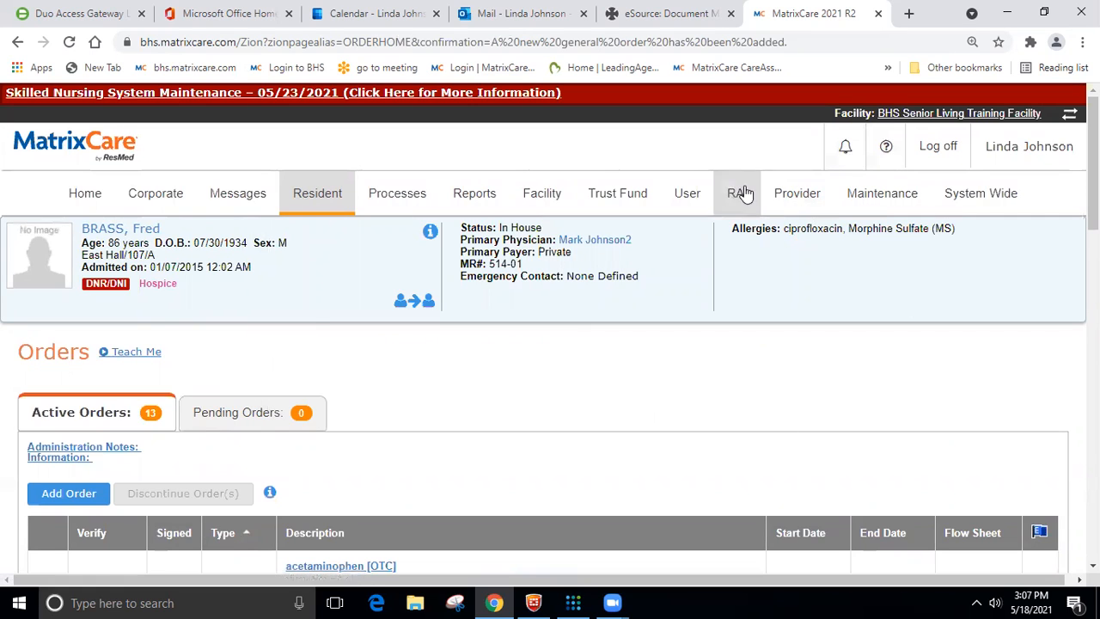
# - Open the MatrixCare CareAssist login page in a new browser tab and choose the MatrixCare SSO sign-in
pyautogui.click(908, 14)
pyautogui.click(749, 68)
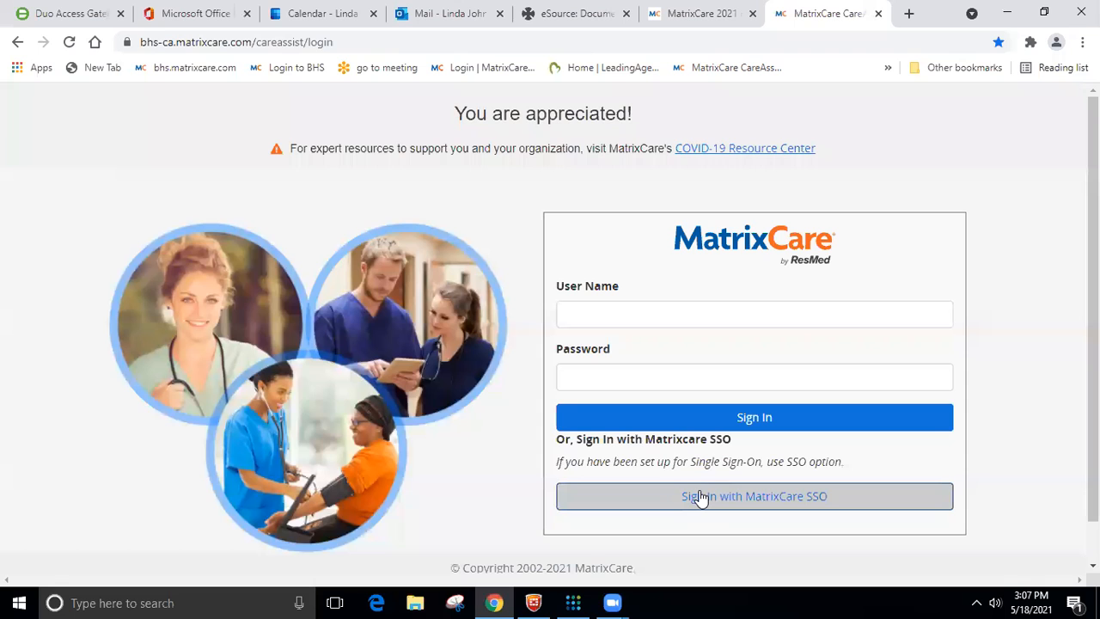
pyautogui.click(700, 498)
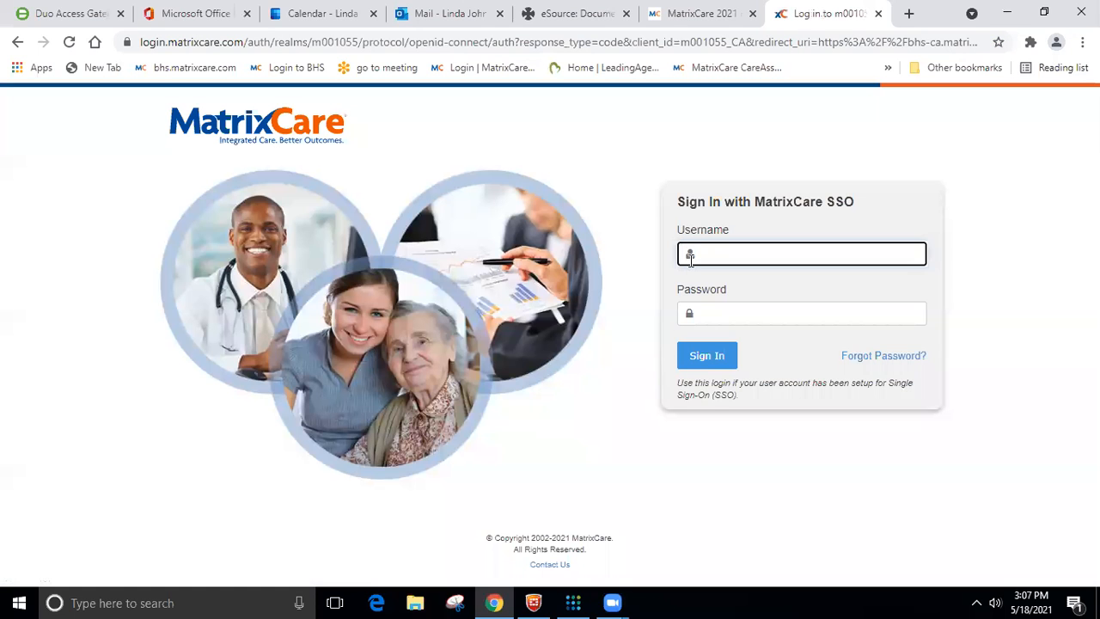
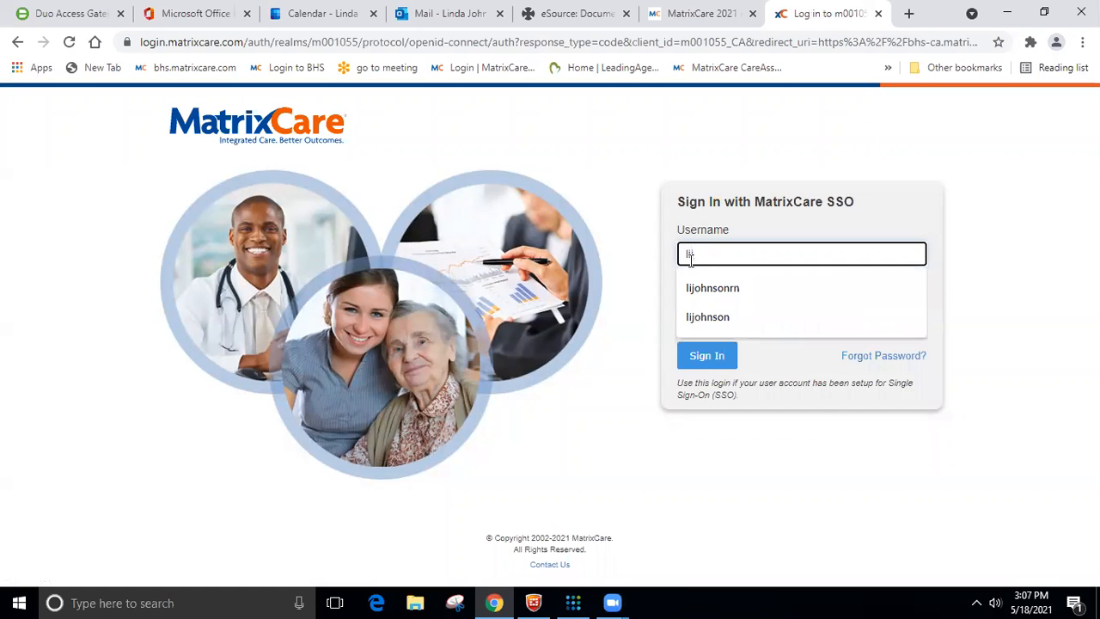
# - Sign in to CareAssist with the SSO username and account password, and dismiss the shift setup warning
pyautogui.click(713, 288)
pyautogui.click(716, 309)
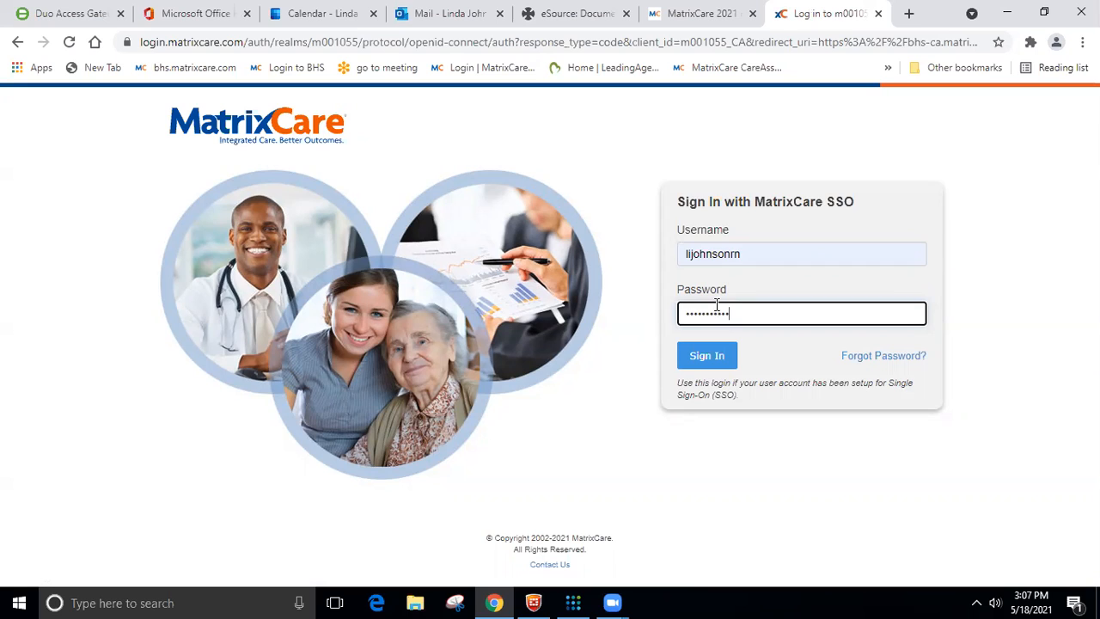
pyautogui.press('Return')
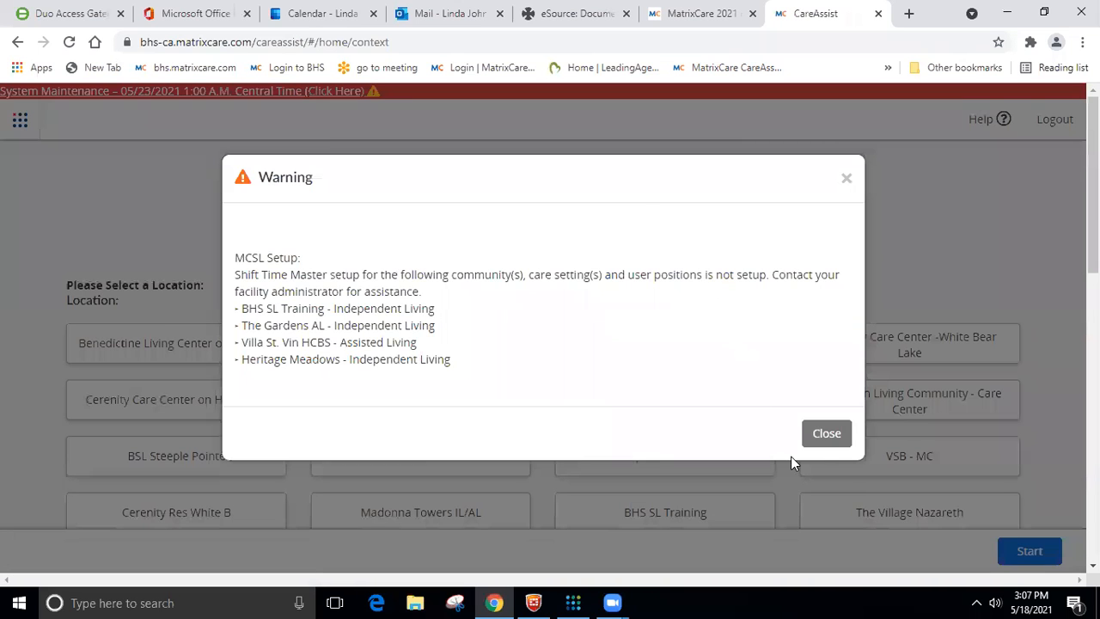
pyautogui.click(828, 433)
# - Select the BHS SL Training location and use the Housekeeping East North Hall eMAR assignment
pyautogui.scroll(-2, 675, 380)
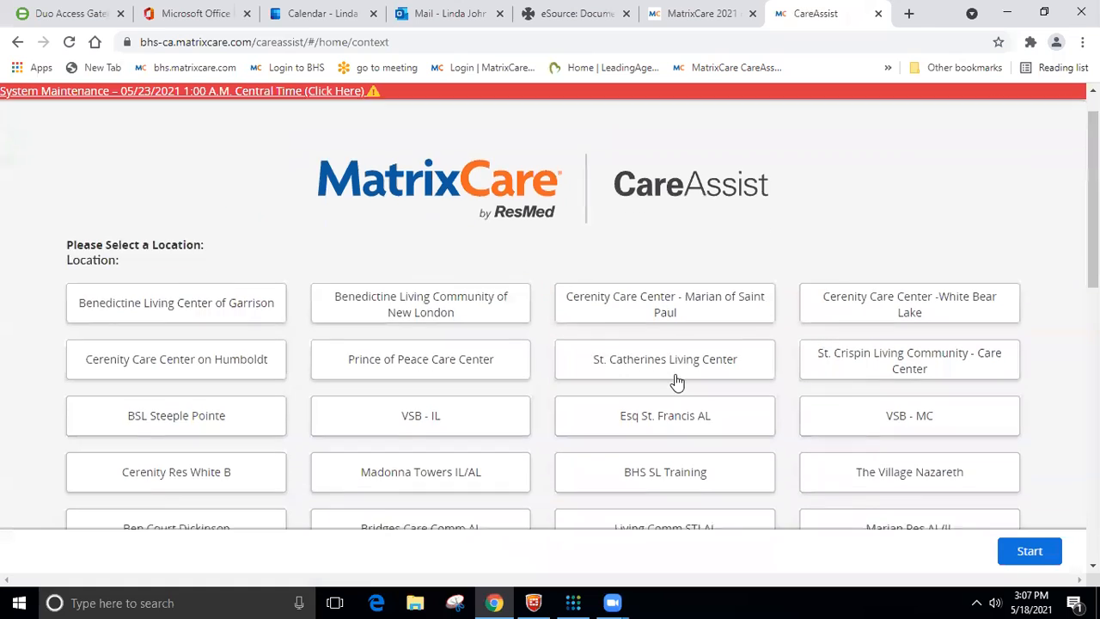
pyautogui.click(646, 360)
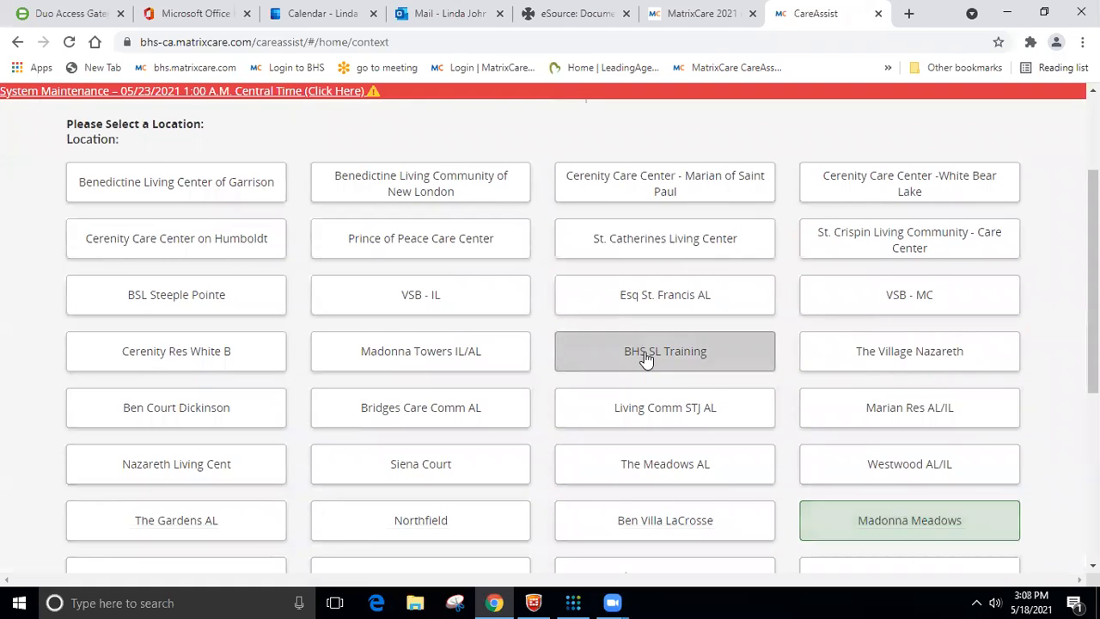
pyautogui.scroll(-5, 646, 359)
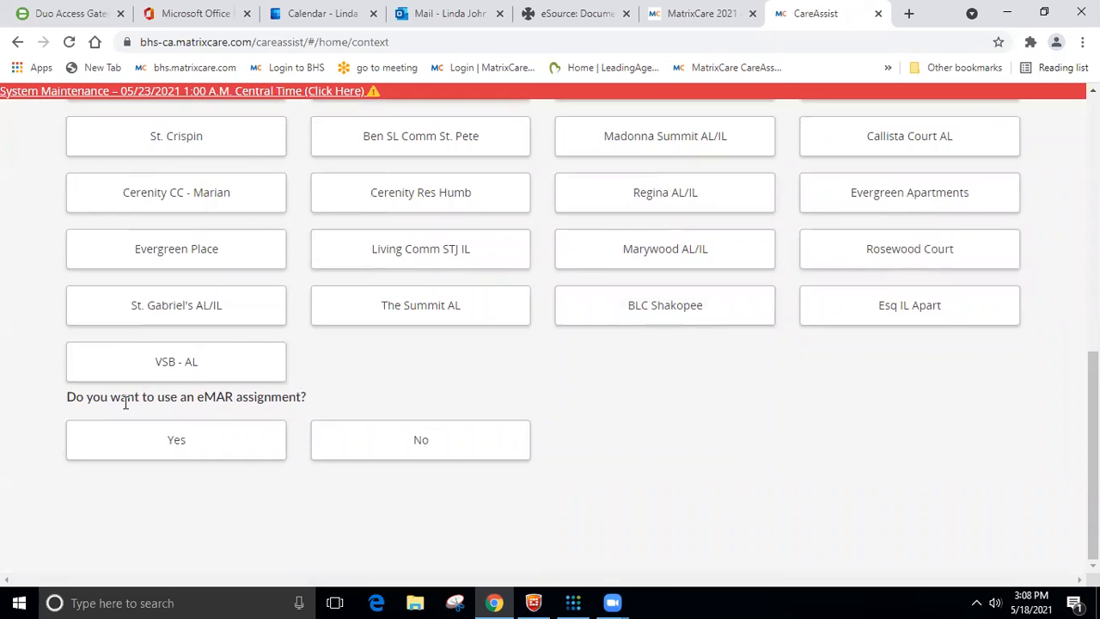
pyautogui.click(193, 447)
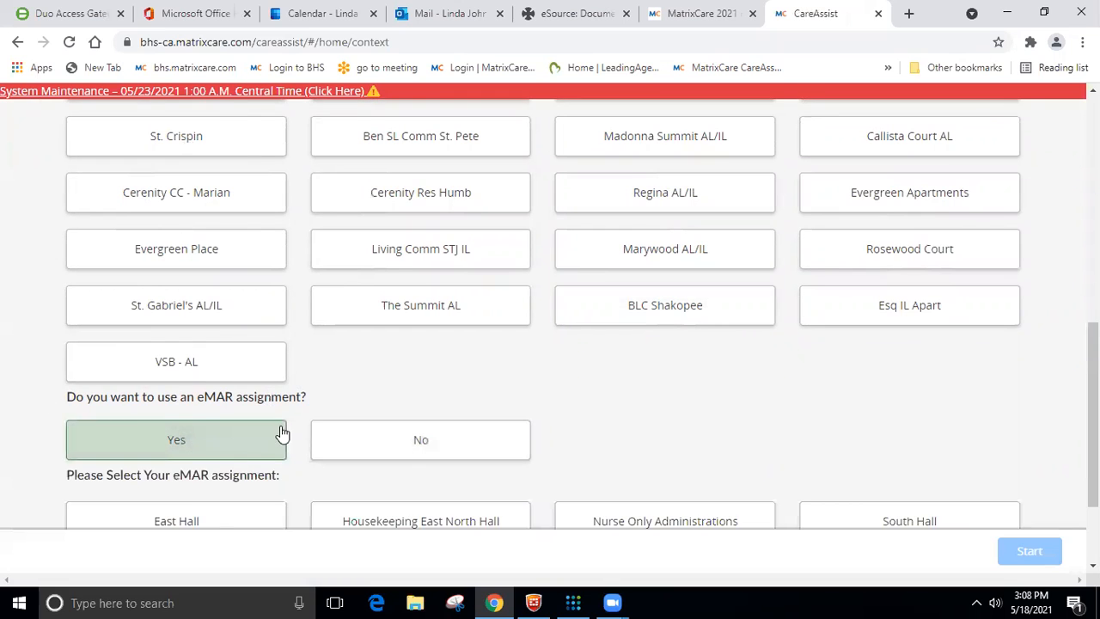
pyautogui.scroll(-2, 407, 393)
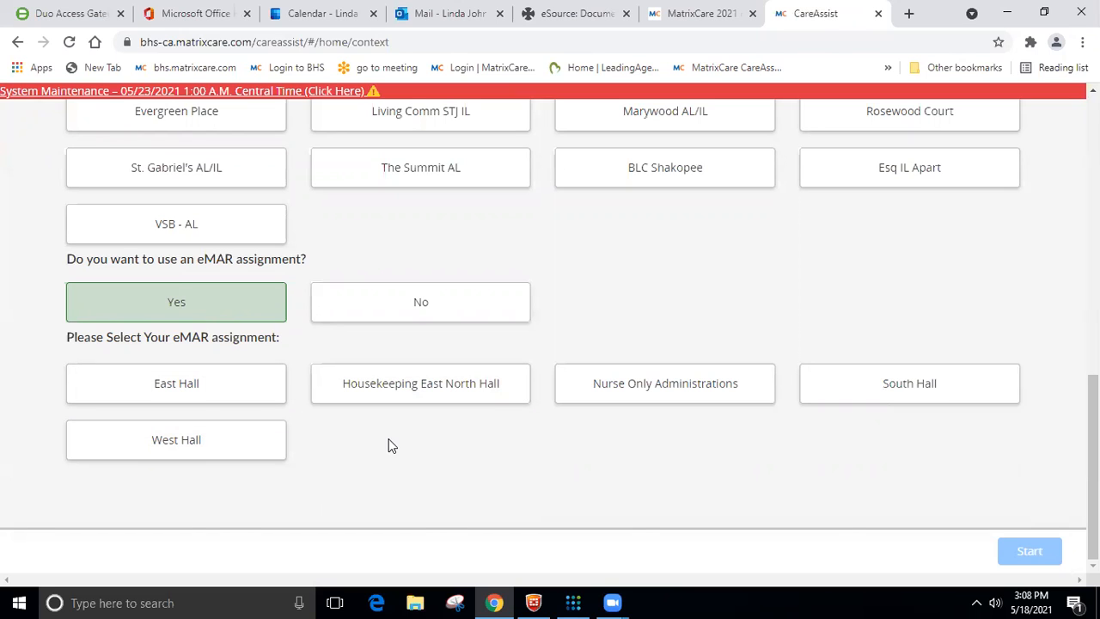
pyautogui.click(414, 387)
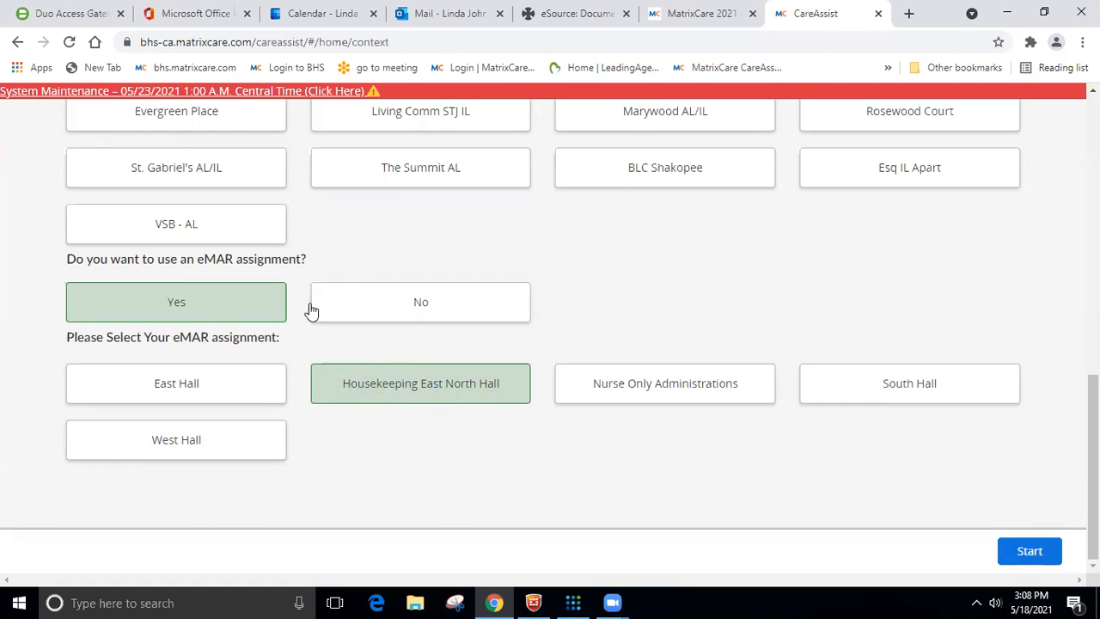
# - Start the session with the Housekeeping East North Hall assignment and look over its residents
pyautogui.click(1030, 551)
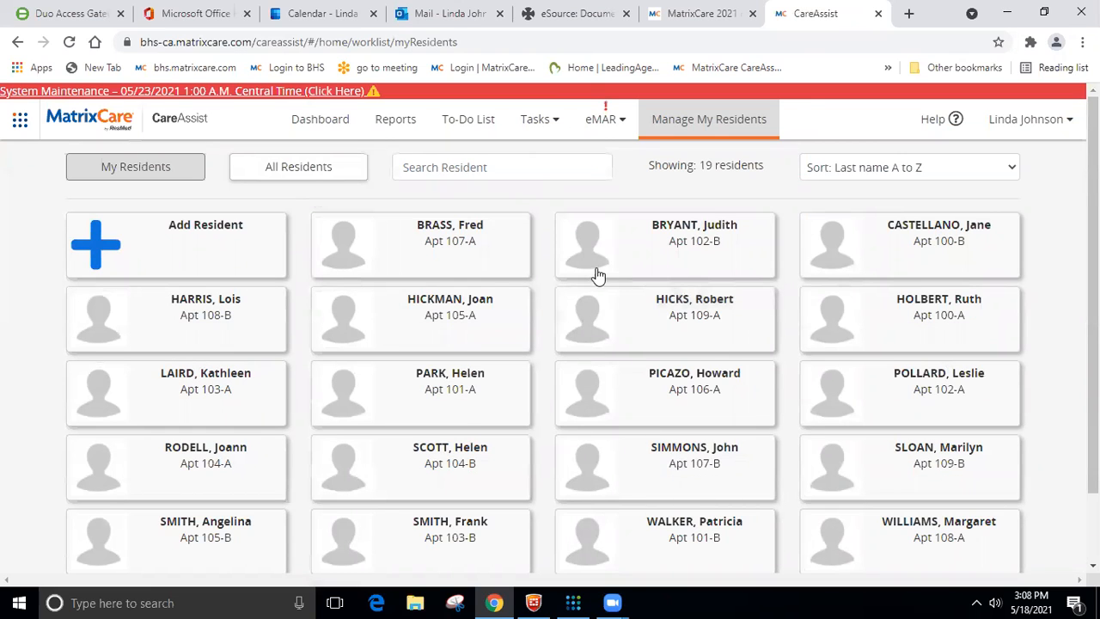
pyautogui.scroll(-2, 591, 538)
pyautogui.scroll(2, 591, 538)
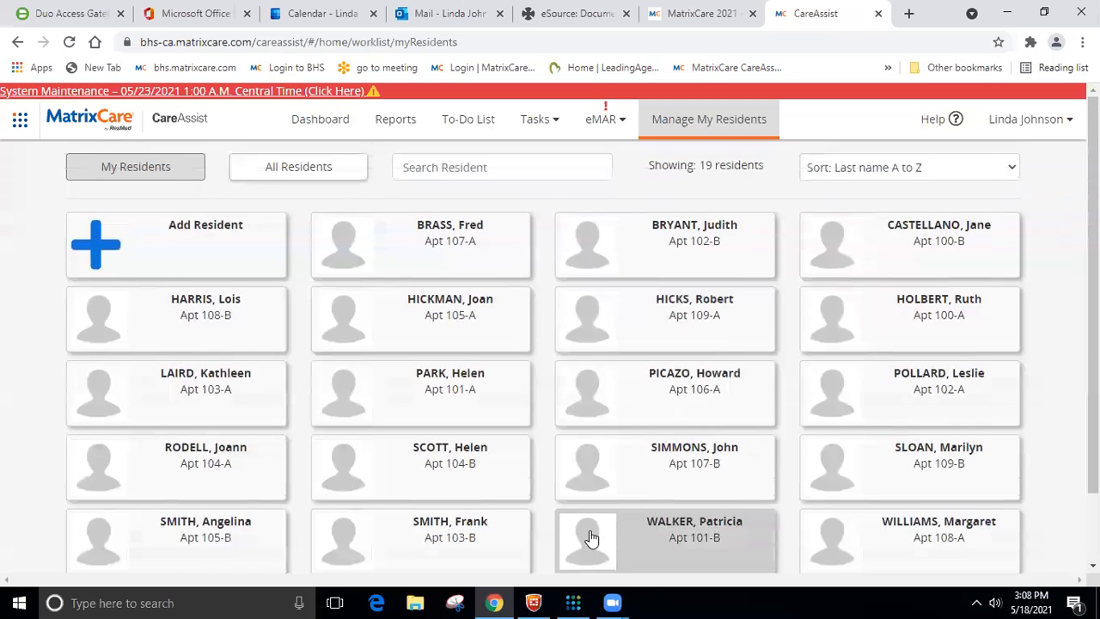
# - Open the eMAR resident list and filter it to residents with due and late tasks
pyautogui.click(598, 124)
pyautogui.click(612, 157)
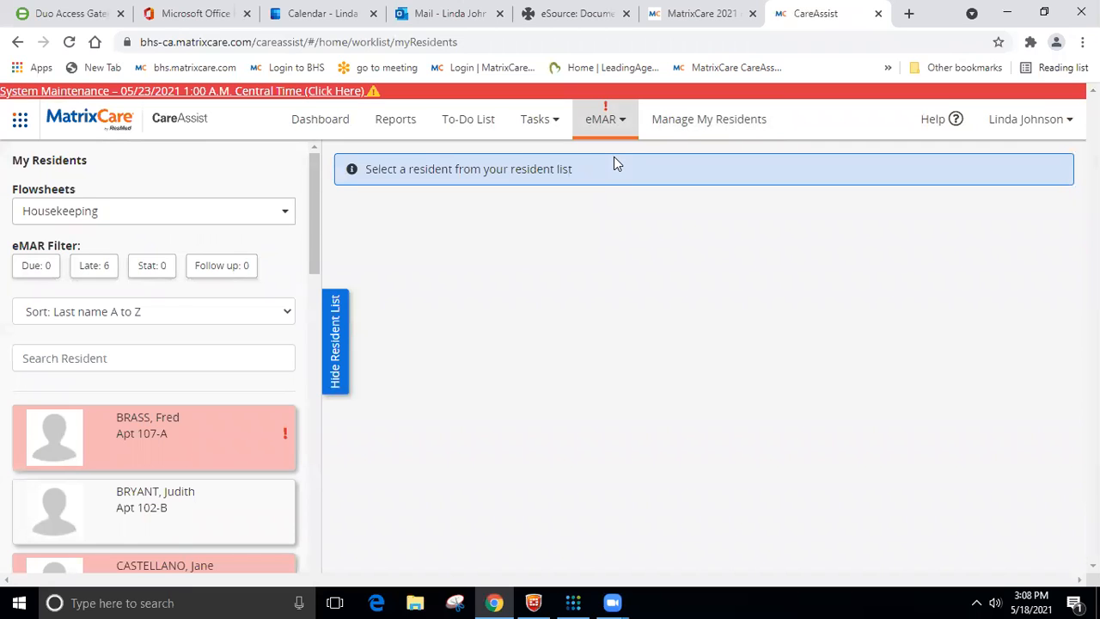
pyautogui.click(35, 268)
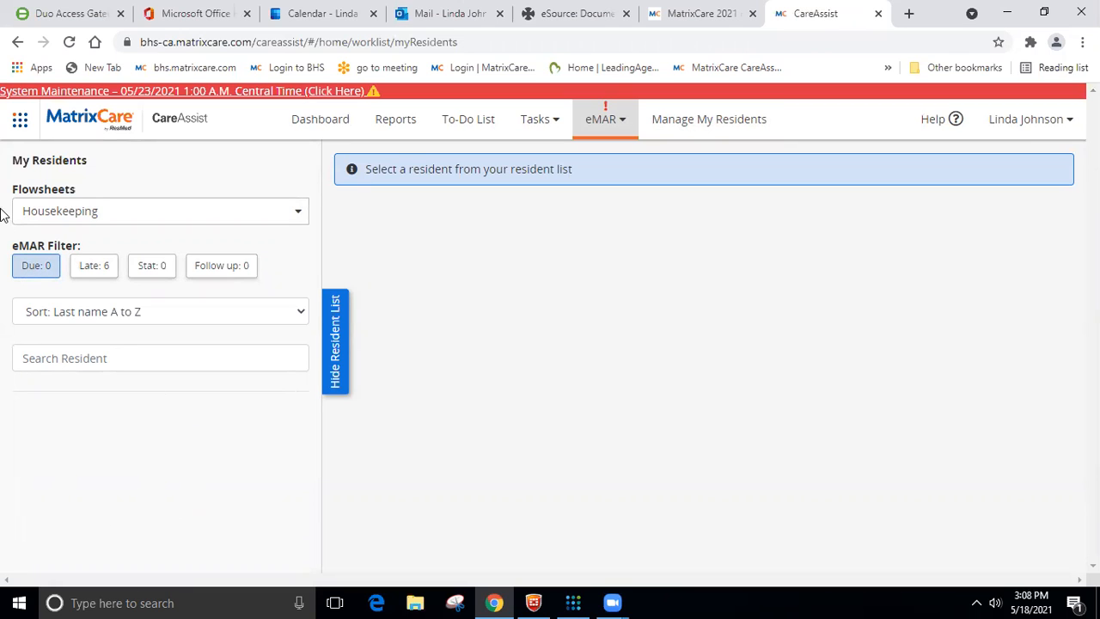
pyautogui.click(93, 266)
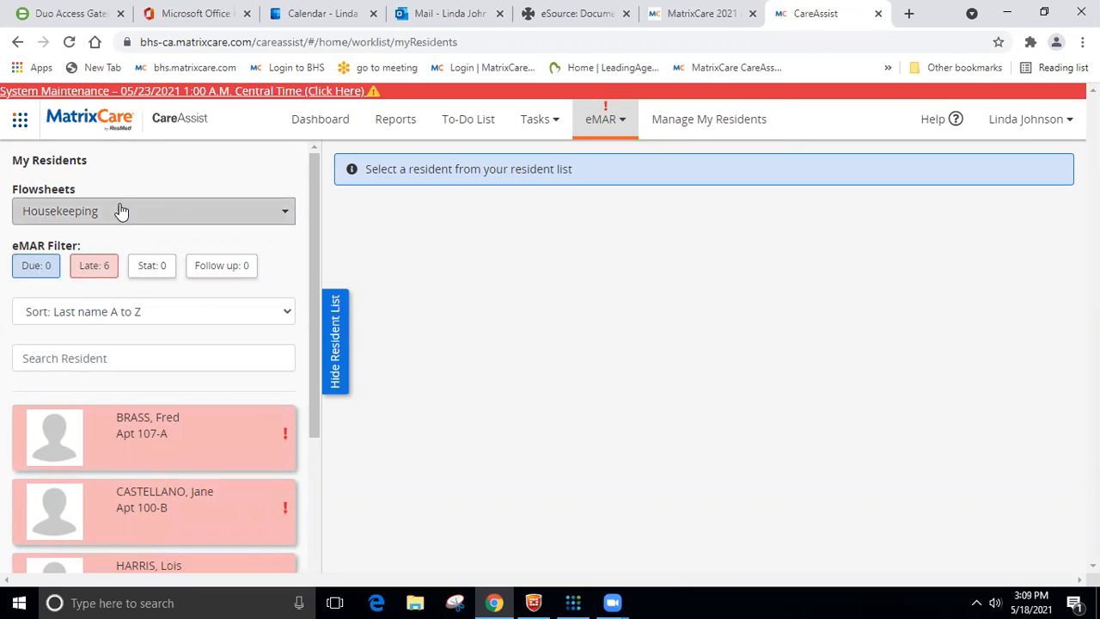
# - Deselect the Housekeeping flowsheet for the resident list and select it again
pyautogui.click(256, 214)
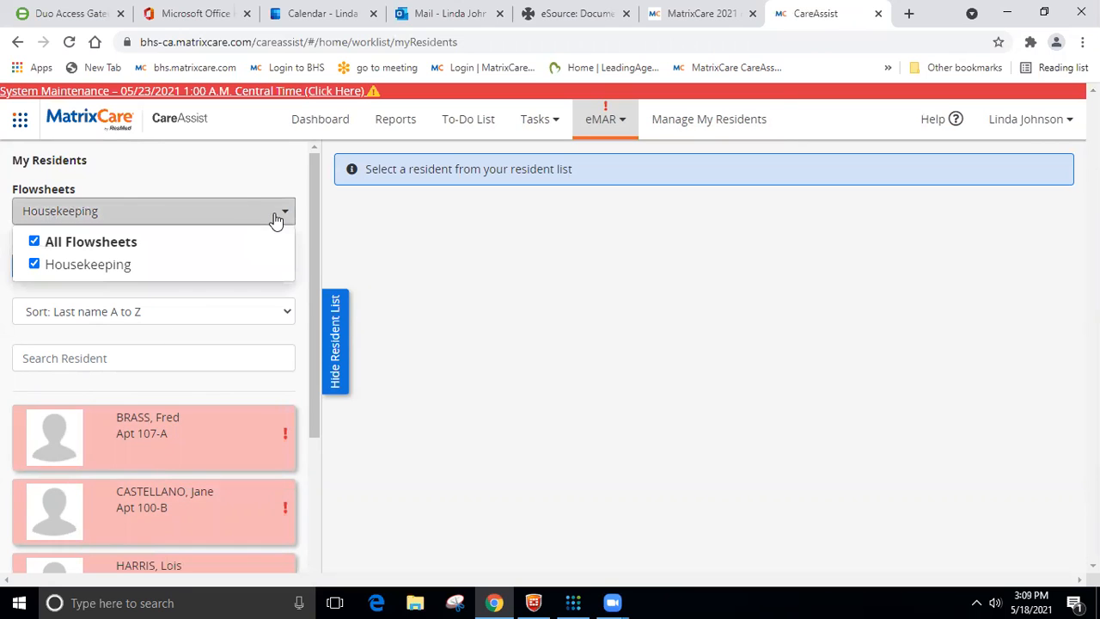
pyautogui.click(123, 270)
pyautogui.click(158, 177)
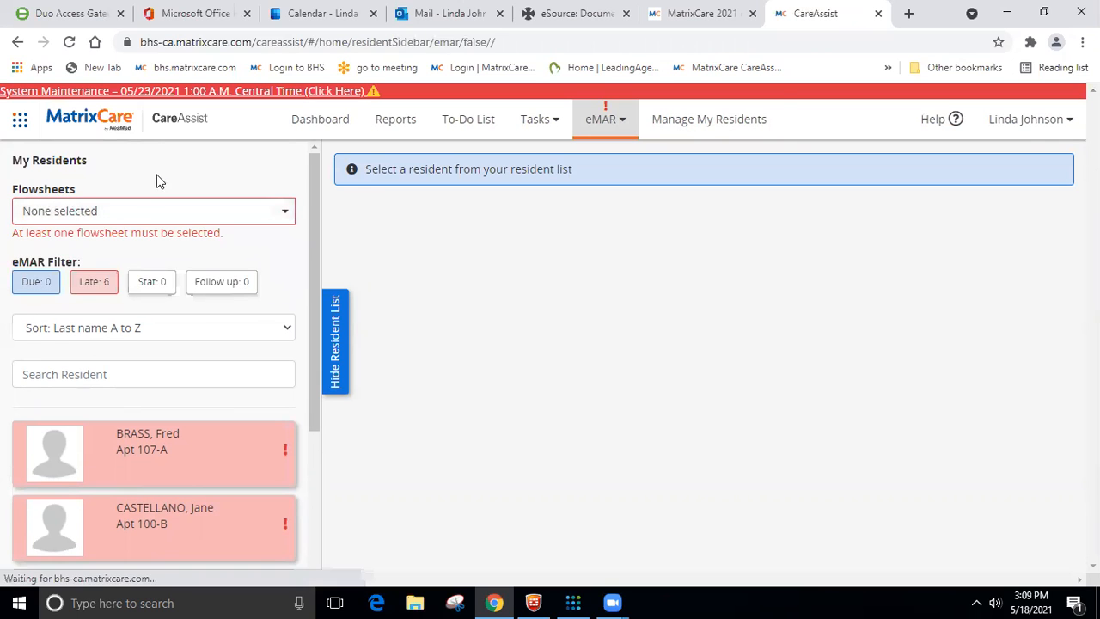
pyautogui.click(260, 211)
pyautogui.click(34, 264)
pyautogui.click(149, 184)
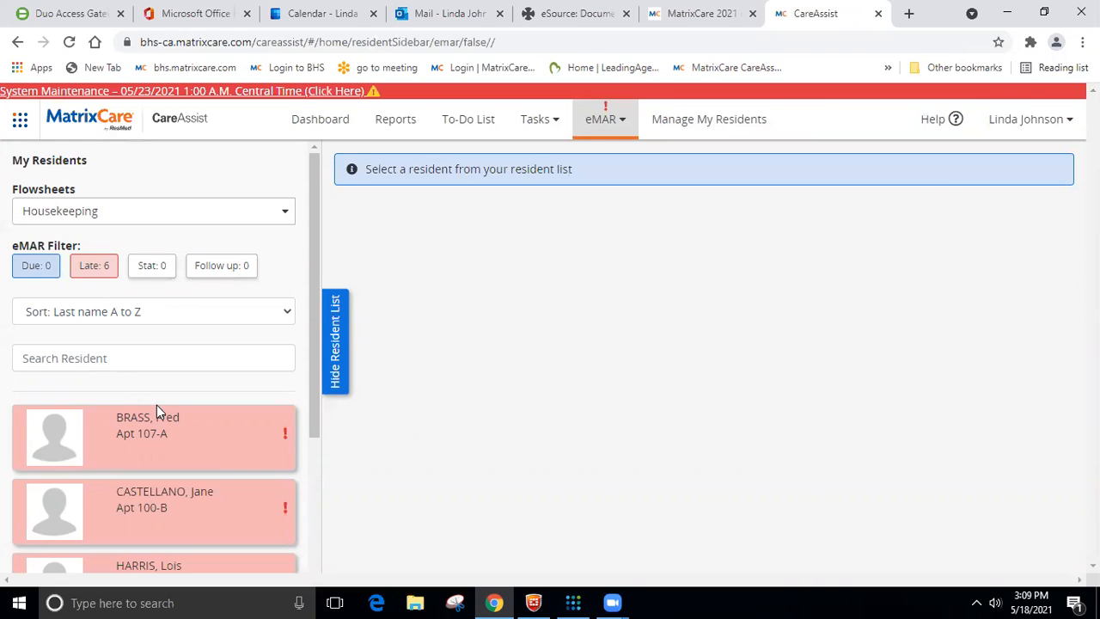
# - Open the Apt 107-A resident's Housekeeping 30" task, prep it and mark it as given
pyautogui.click(175, 440)
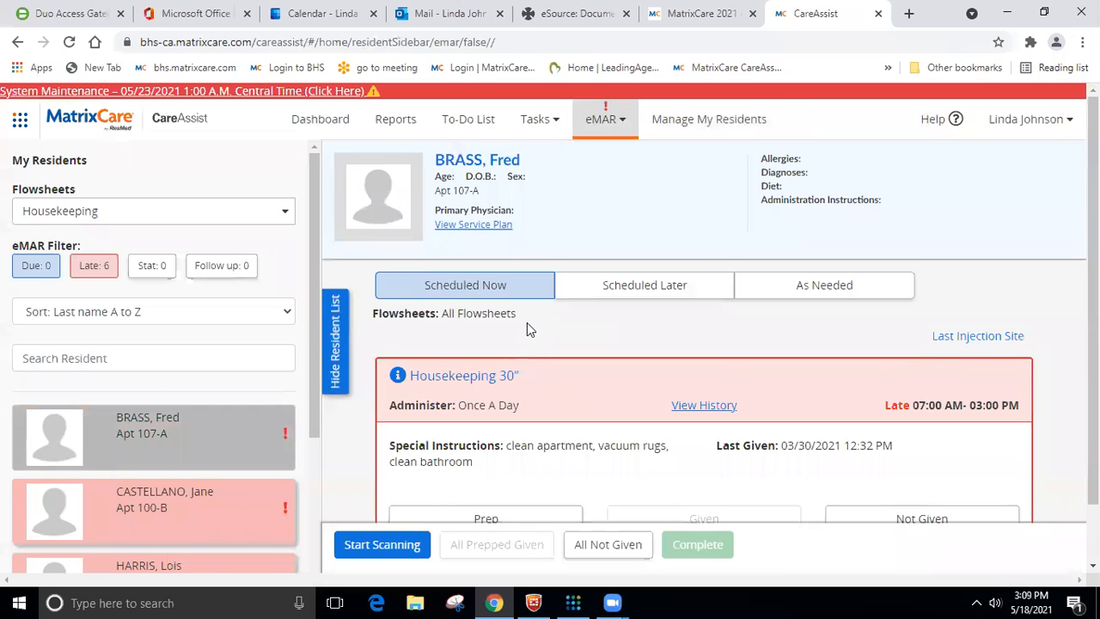
pyautogui.scroll(-1, 526, 330)
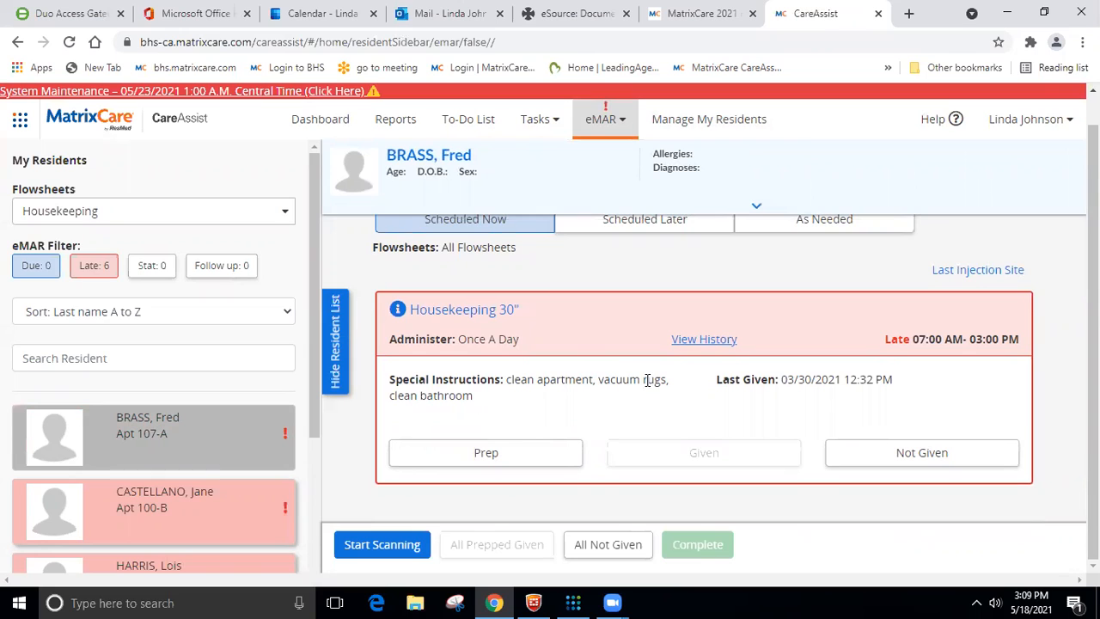
pyautogui.click(449, 459)
pyautogui.click(712, 462)
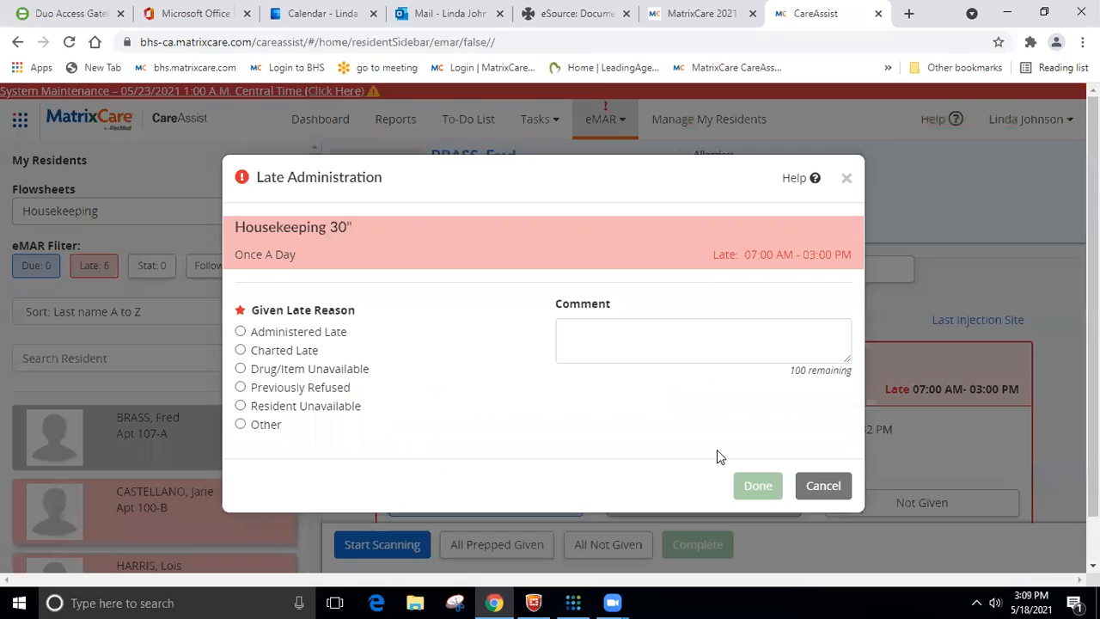
# - Set the late reason to Charted Late with the comment "resident was sleeping and asked me to come back", and complete the task
pyautogui.click(241, 350)
pyautogui.click(712, 347)
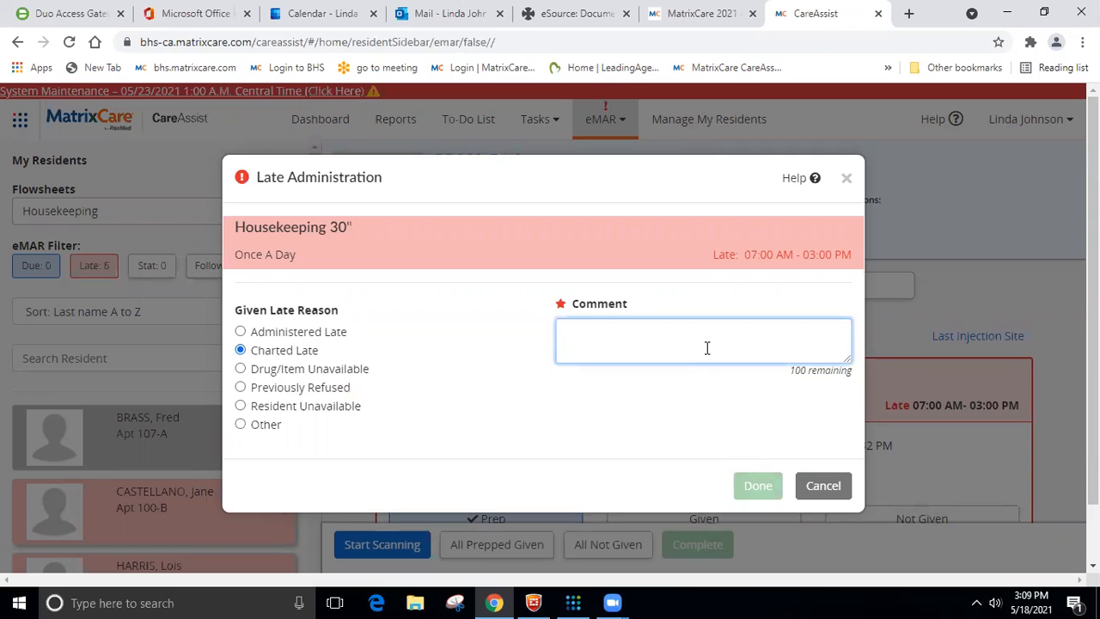
pyautogui.write('res')
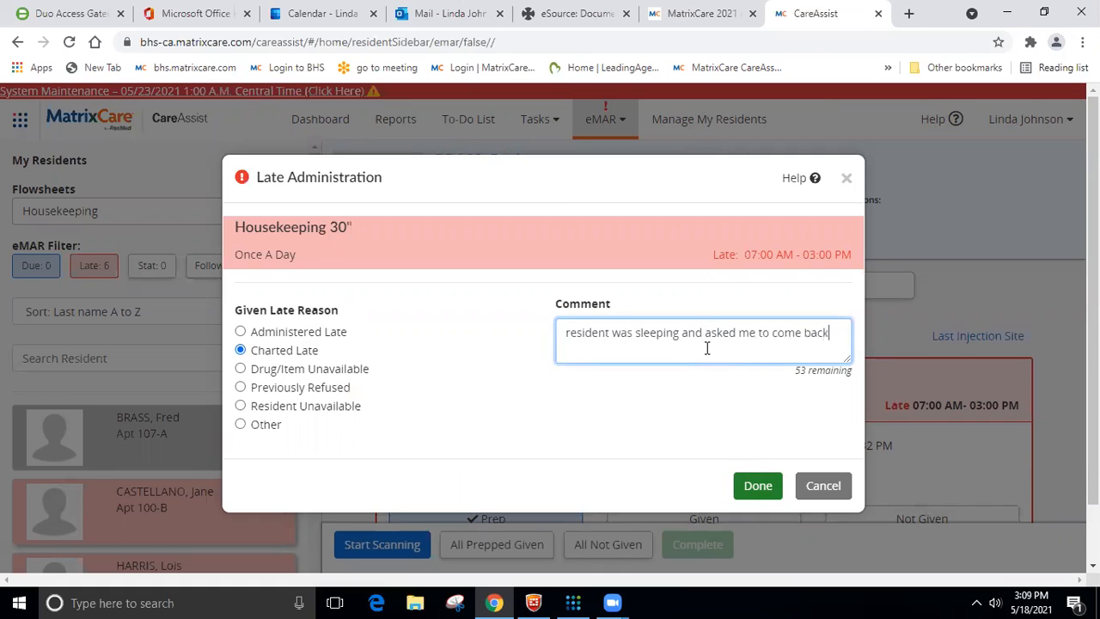
pyautogui.click(750, 485)
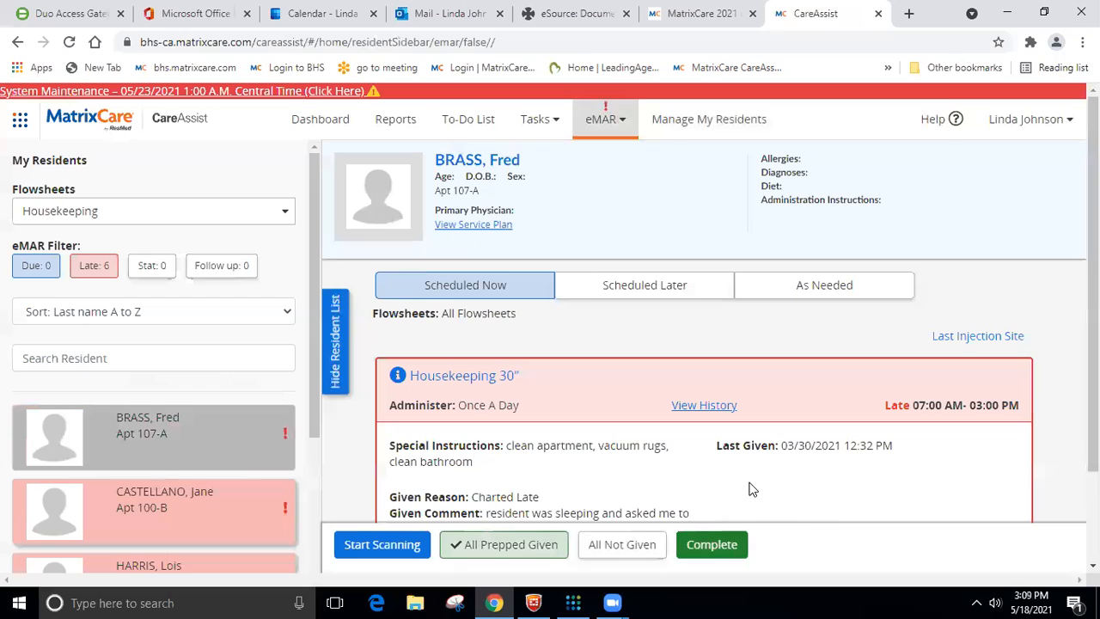
pyautogui.click(708, 545)
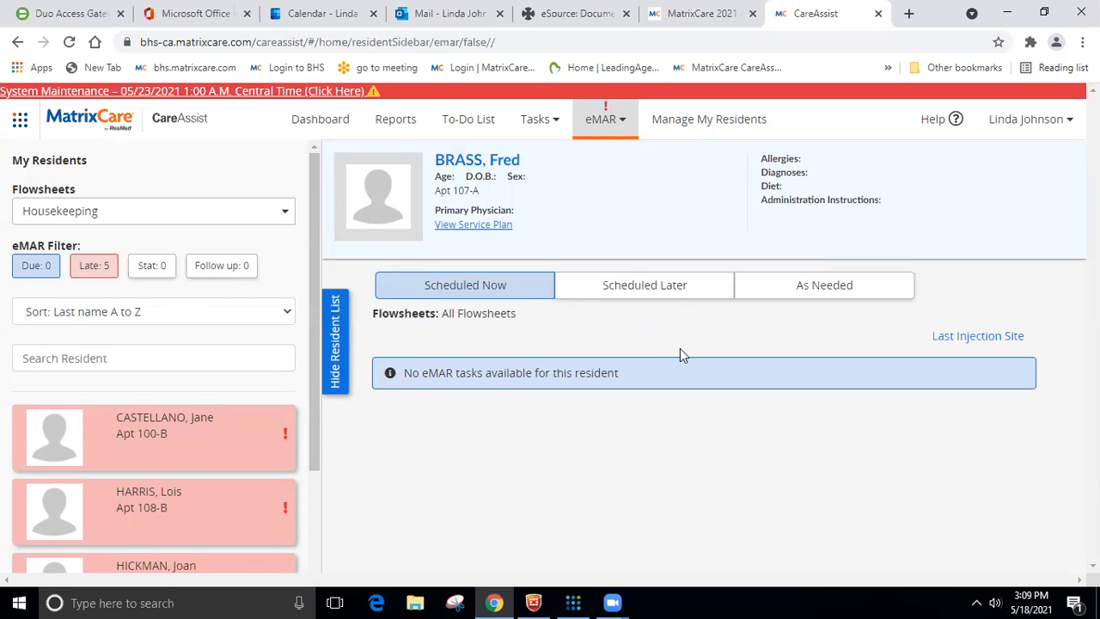
# - Prep and mark the Apt 100-B resident's Housekeeping 30" task as given with late reason Resident Unavailable, and complete it
pyautogui.click(120, 426)
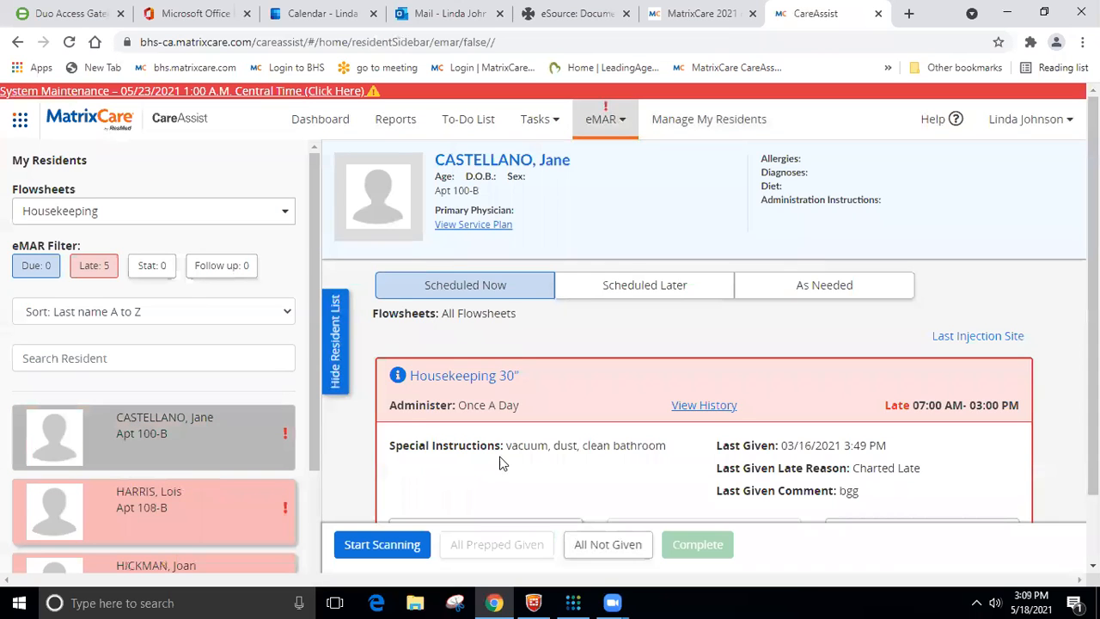
pyautogui.scroll(-1, 567, 457)
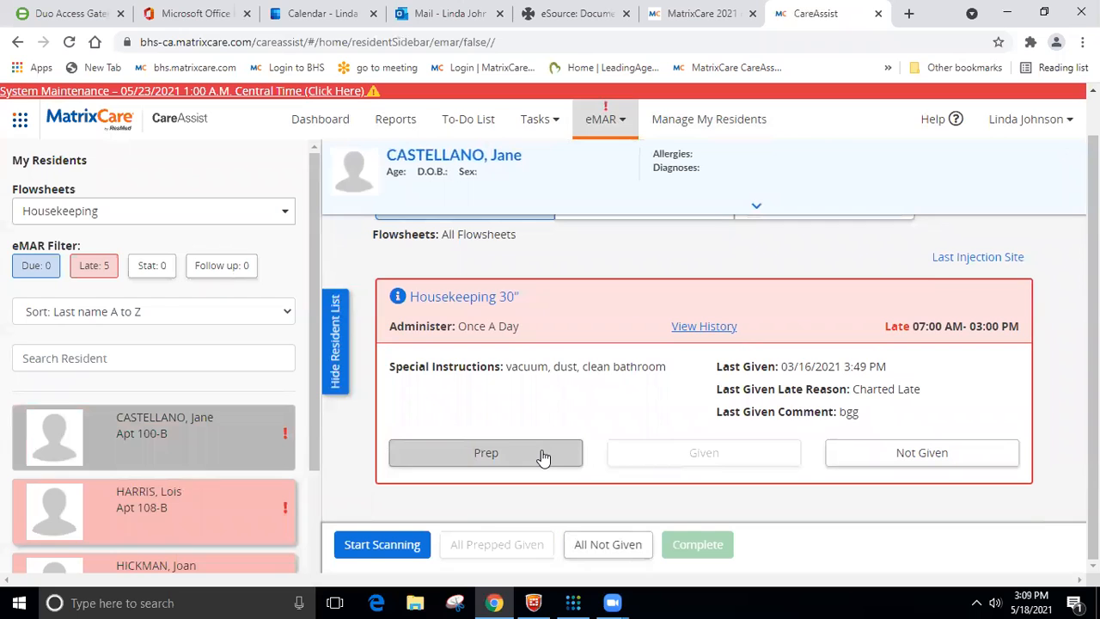
pyautogui.click(543, 455)
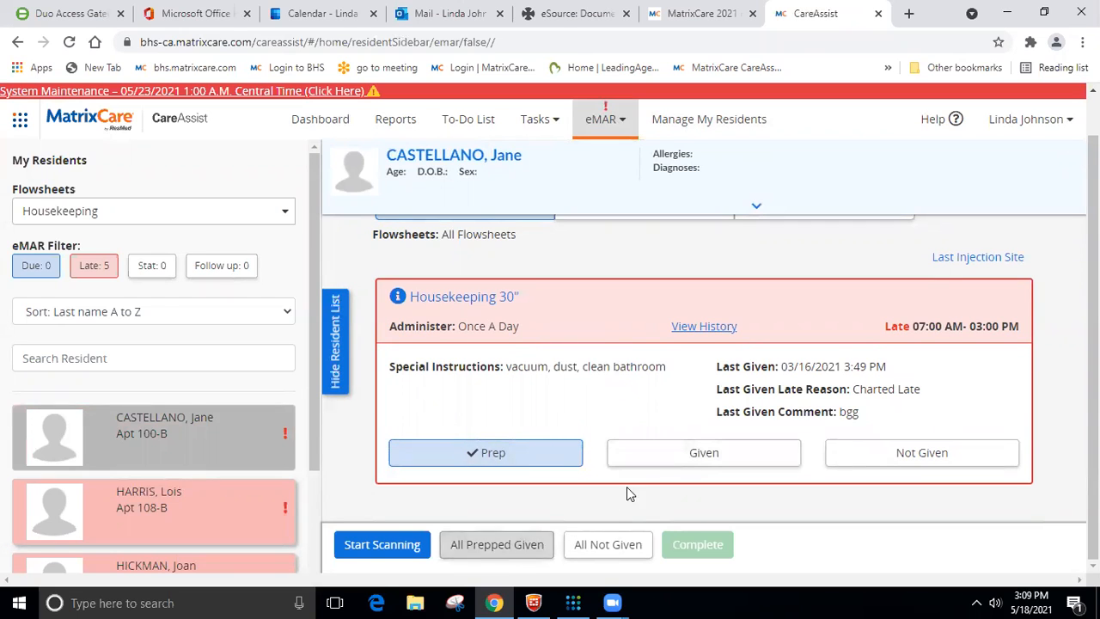
pyautogui.click(679, 454)
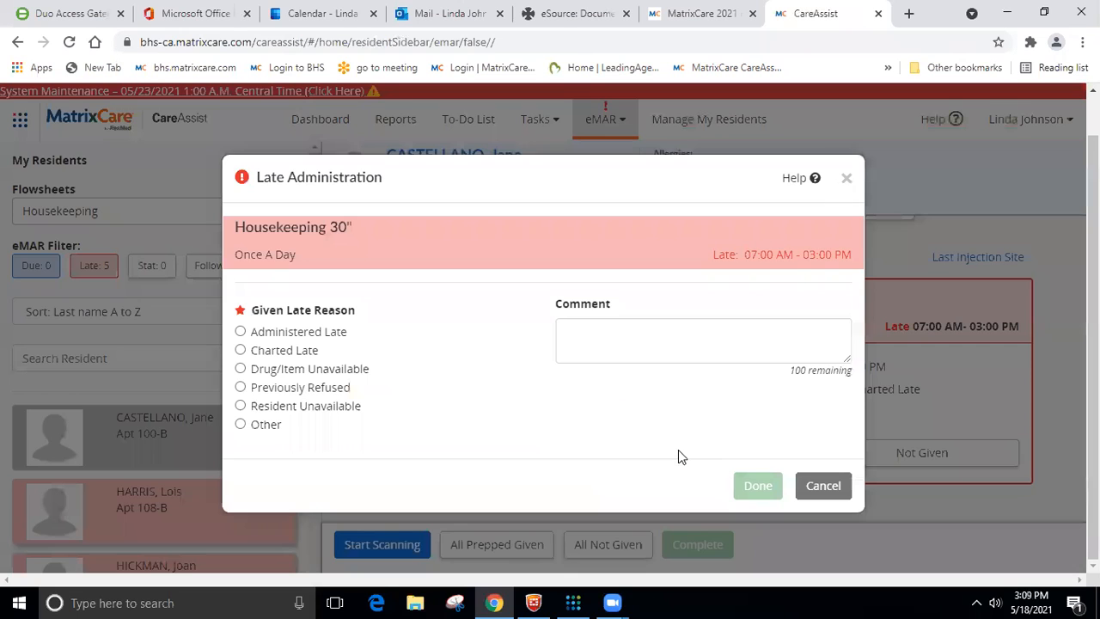
pyautogui.click(241, 407)
pyautogui.click(741, 487)
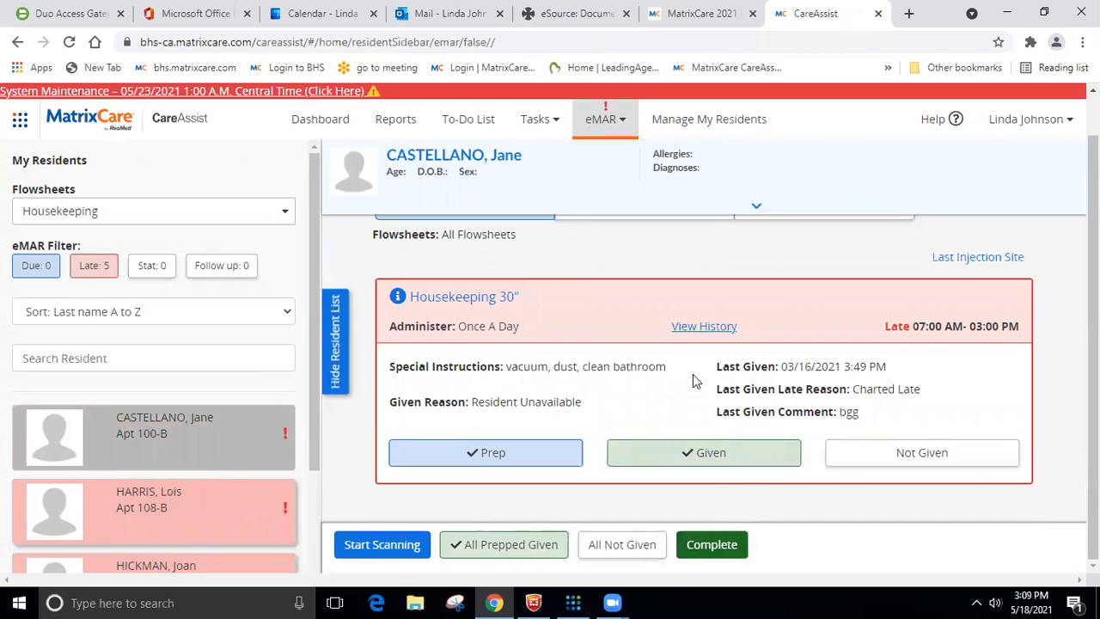
pyautogui.click(700, 552)
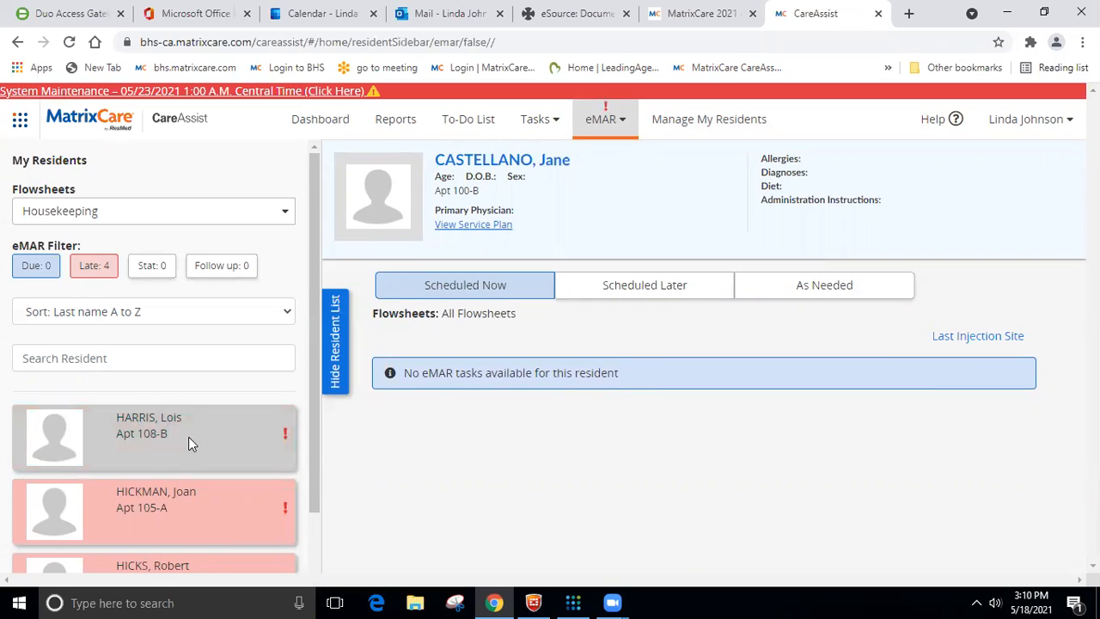
# - Prep and mark the Apt 108-B resident's Housekeeping 30" task as given, with reason Charted Late and comment "late", and complete it
pyautogui.click(188, 436)
pyautogui.scroll(-1, 585, 440)
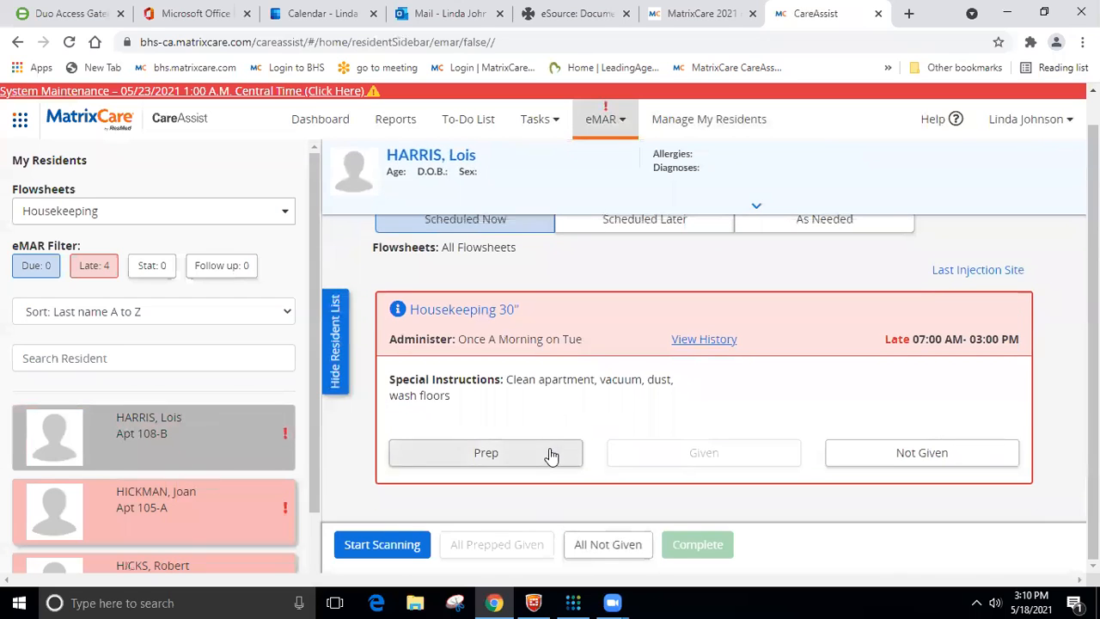
pyautogui.click(550, 453)
pyautogui.click(644, 452)
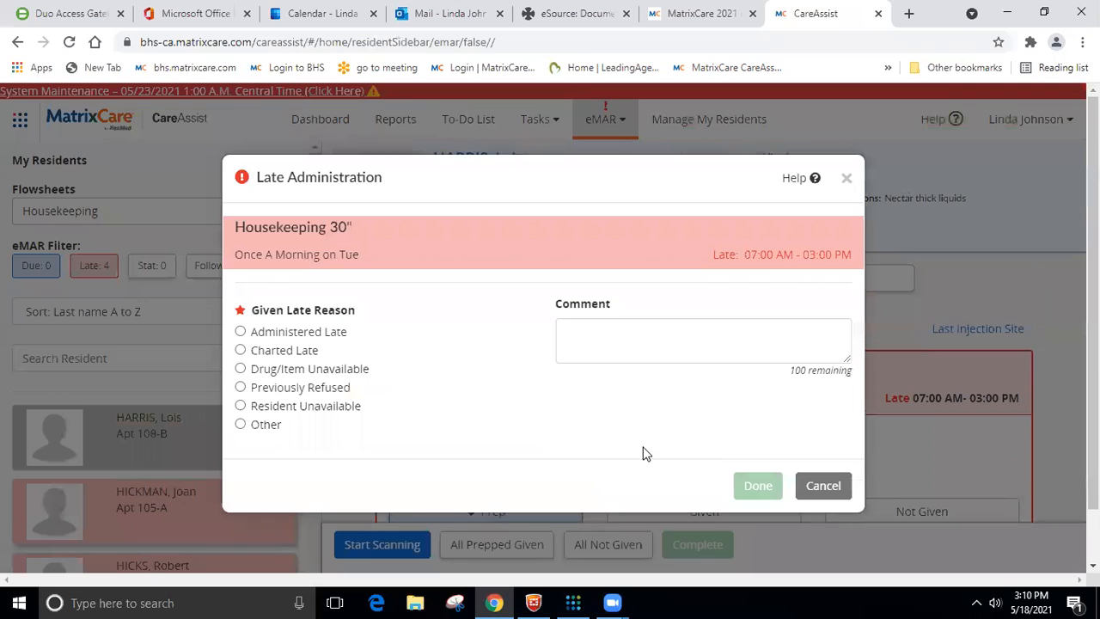
pyautogui.click(241, 350)
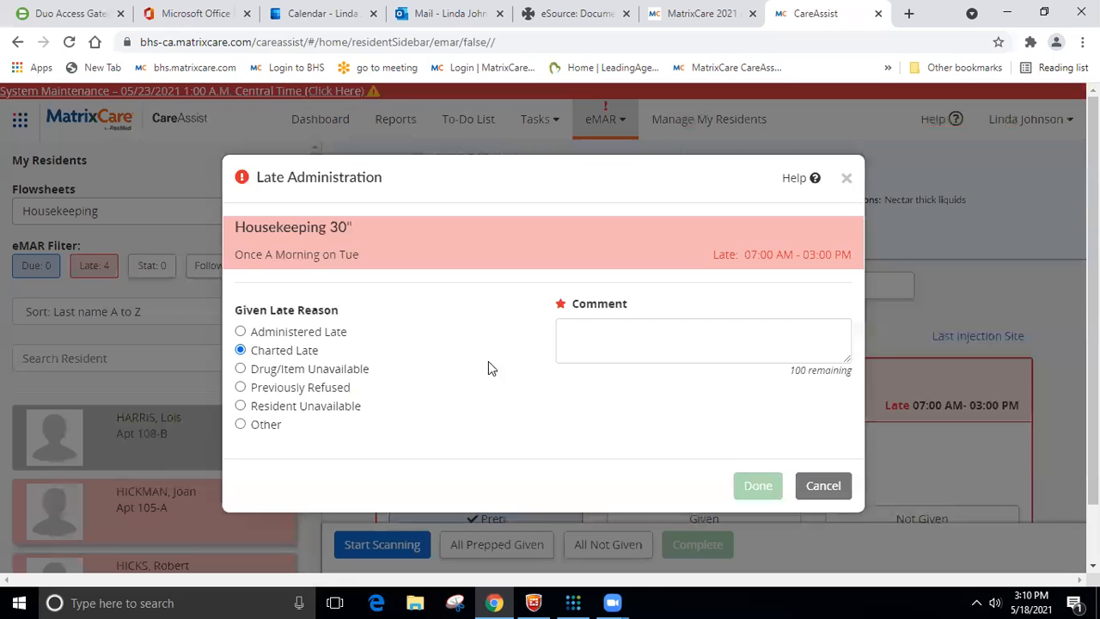
pyautogui.click(566, 336)
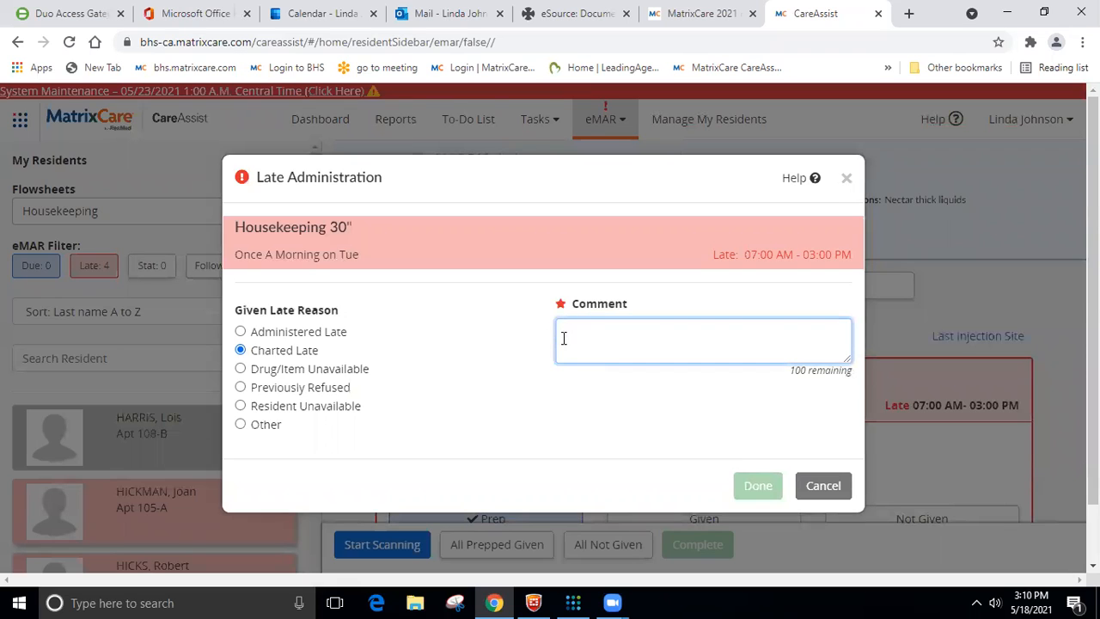
pyautogui.write('late')
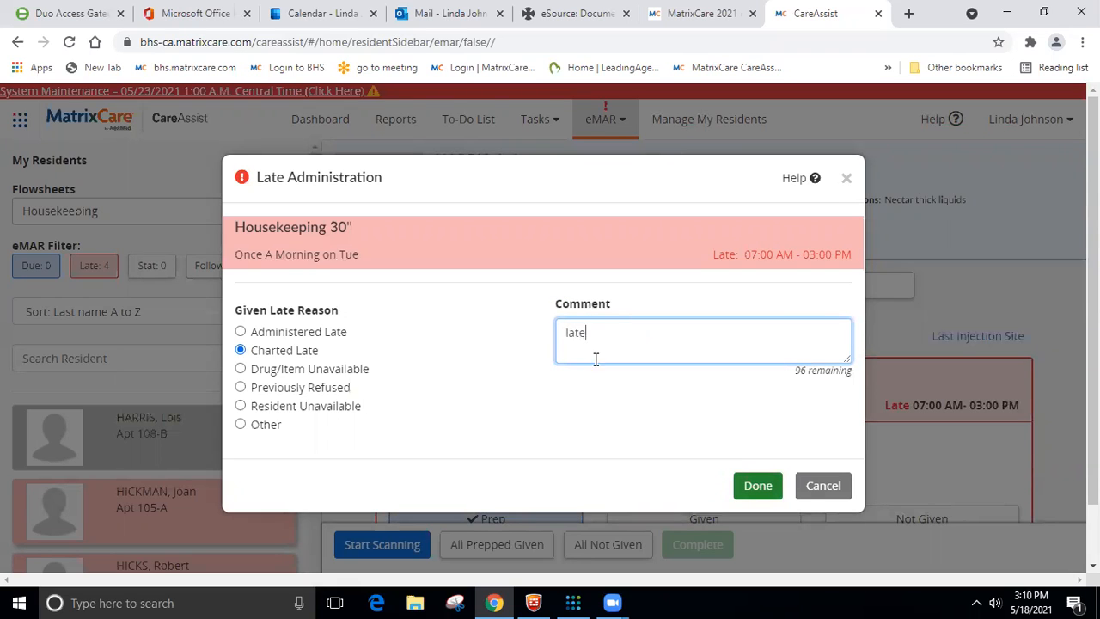
pyautogui.click(760, 486)
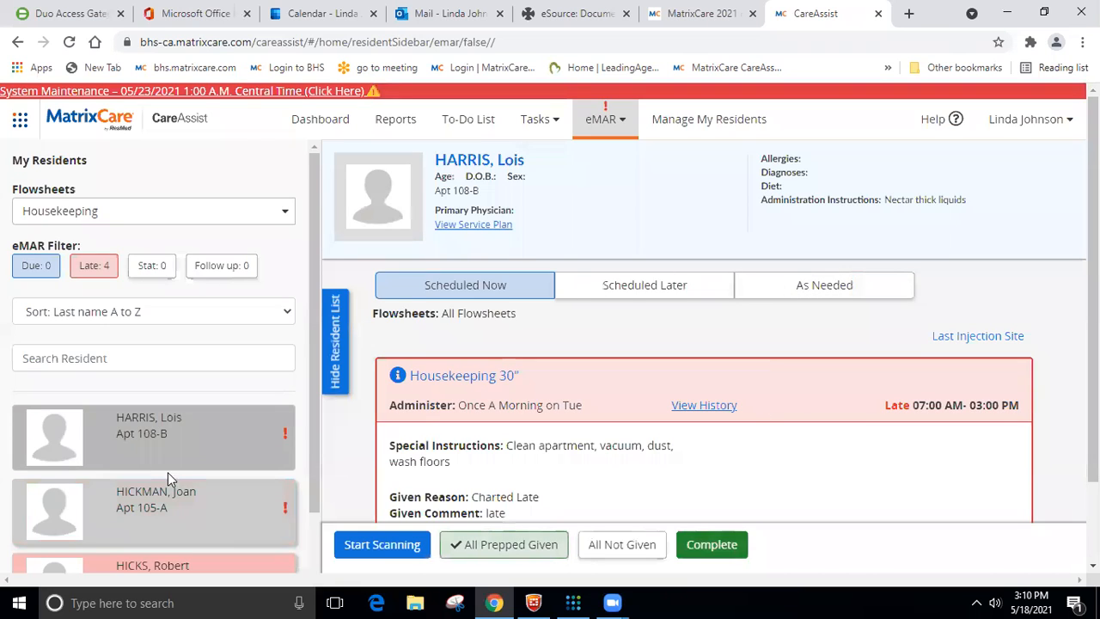
pyautogui.click(745, 552)
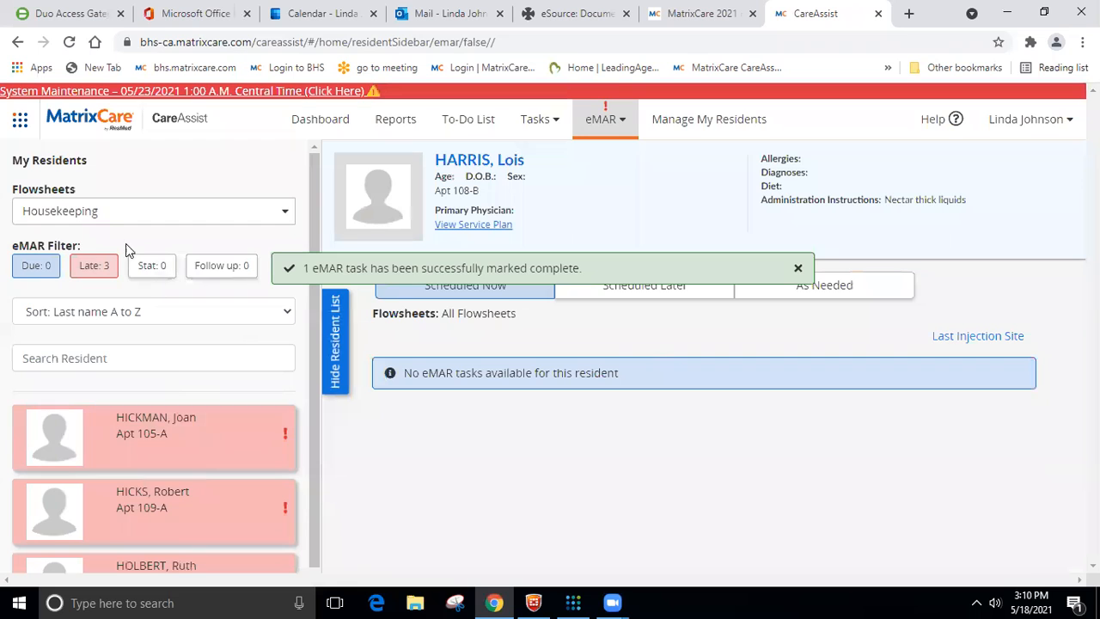
# - Check the Apt 105-A resident's housekeeping task time window, and find the housekeeping orders in the MatrixCare active orders list
pyautogui.click(198, 458)
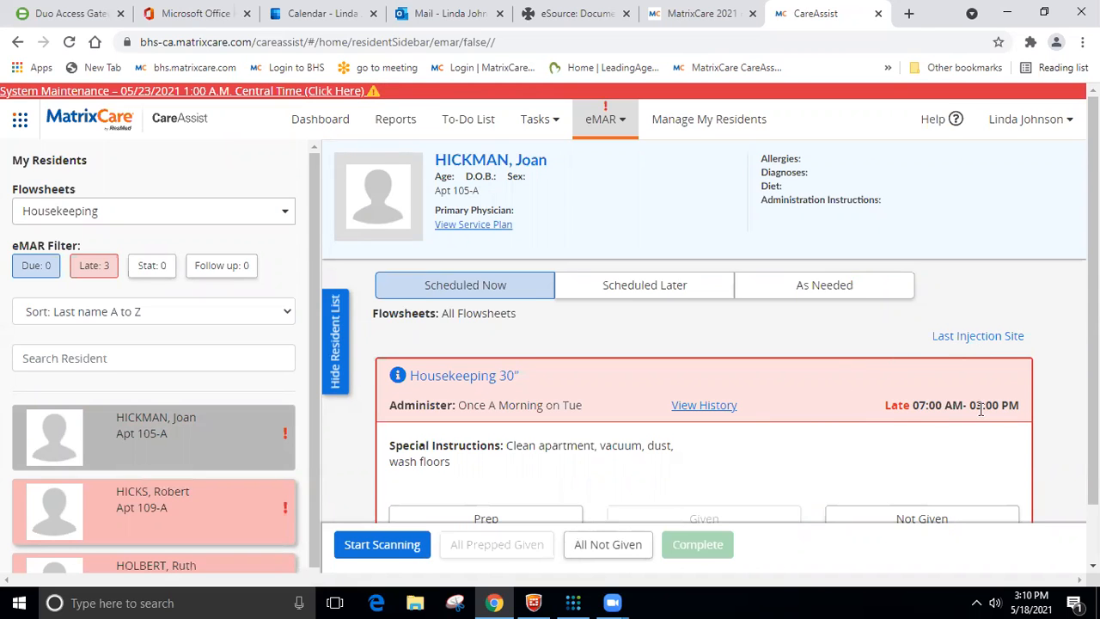
pyautogui.click(705, 14)
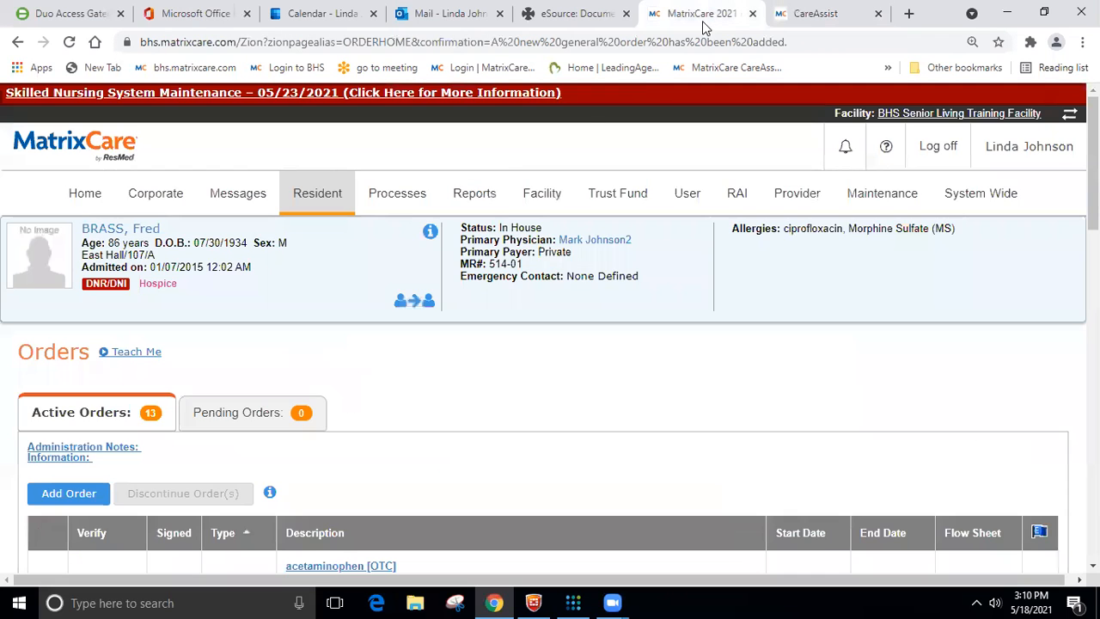
pyautogui.scroll(-10, 403, 432)
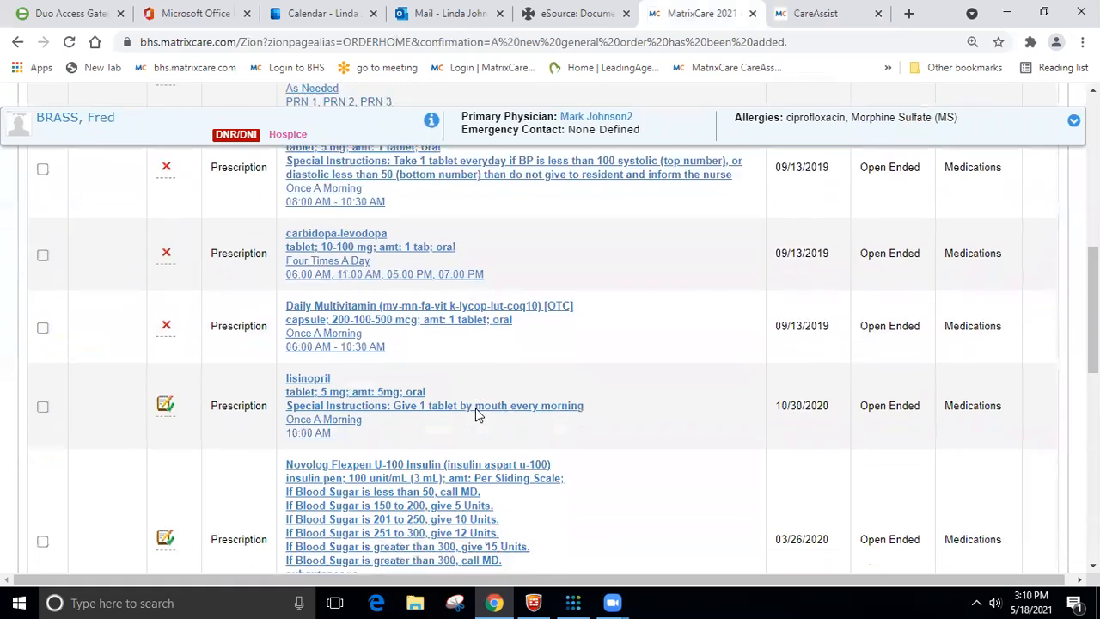
pyautogui.scroll(-5, 478, 415)
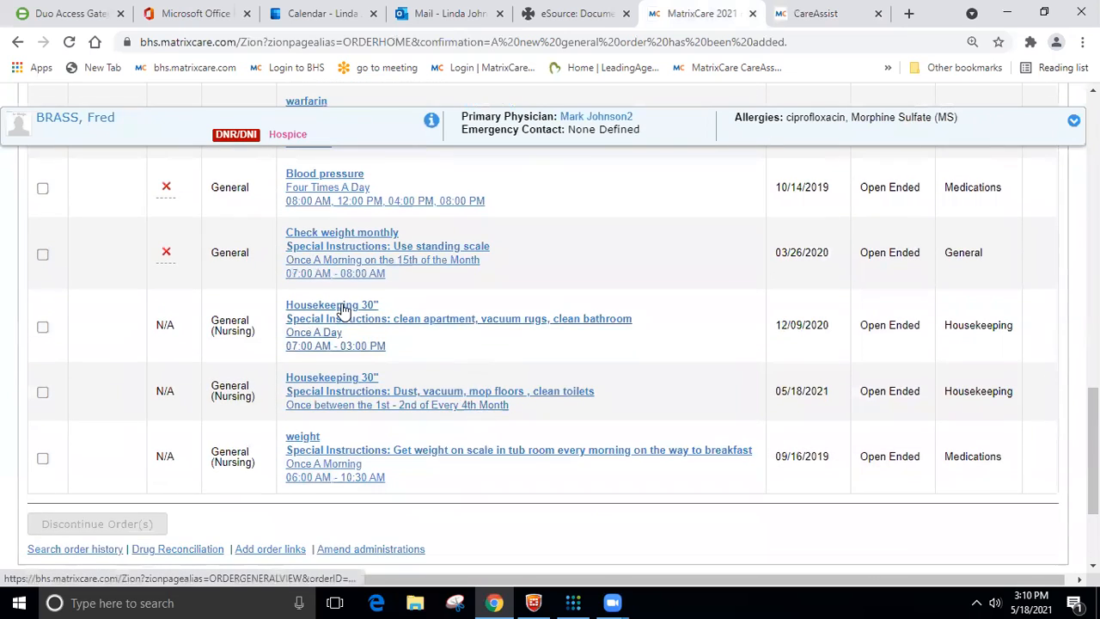
# - Open the once-a-day Housekeeping 30" order for editing and change its schedule from a shift to custom times
pyautogui.click(344, 307)
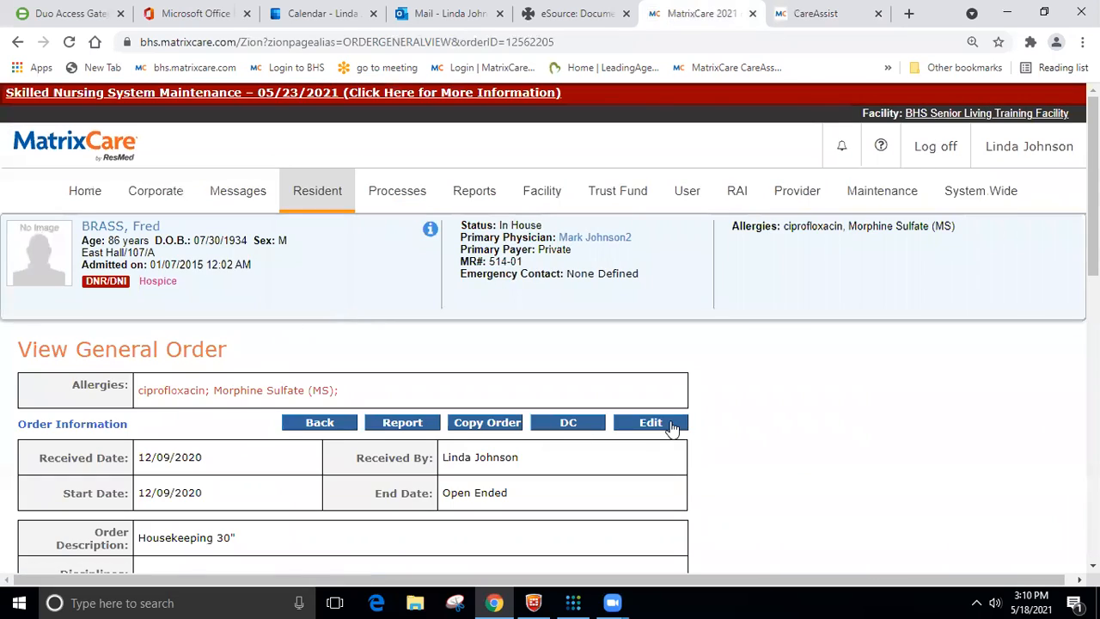
pyautogui.click(651, 423)
pyautogui.scroll(-5, 639, 385)
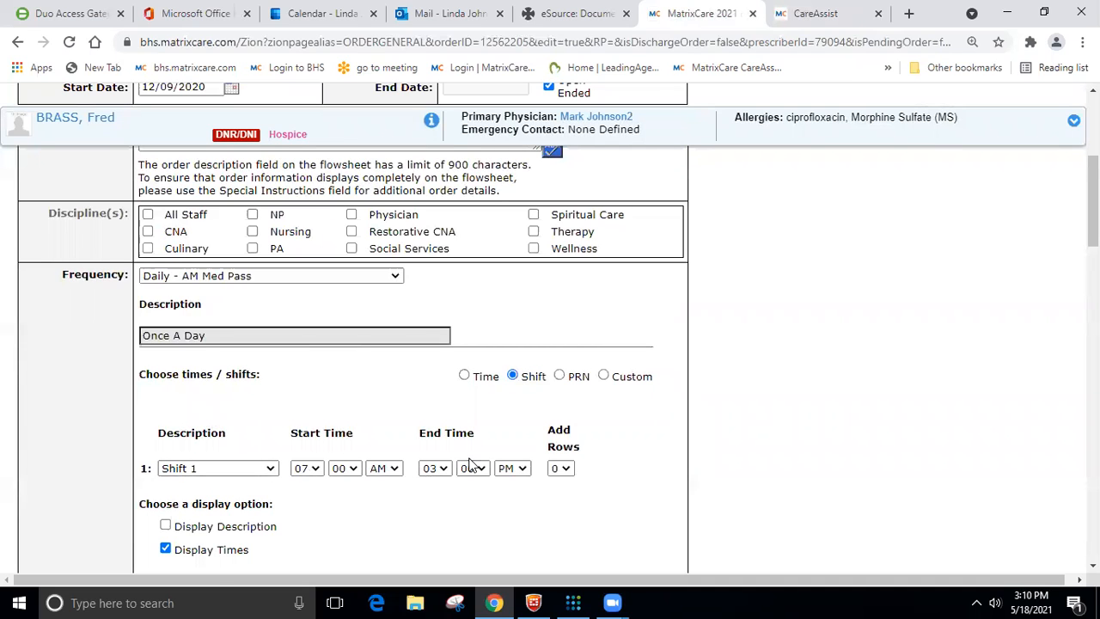
pyautogui.scroll(-1, 735, 482)
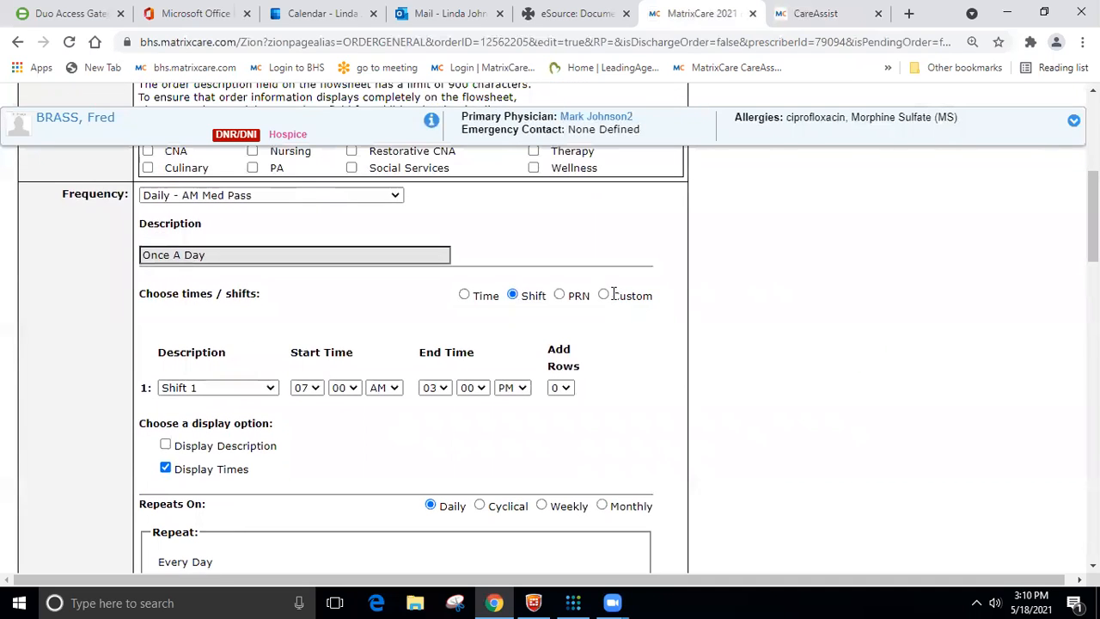
pyautogui.click(604, 296)
# - Set the order's custom time range to 09:00 AM through 05:00 PM, save it, and return to the orders list
pyautogui.click(340, 426)
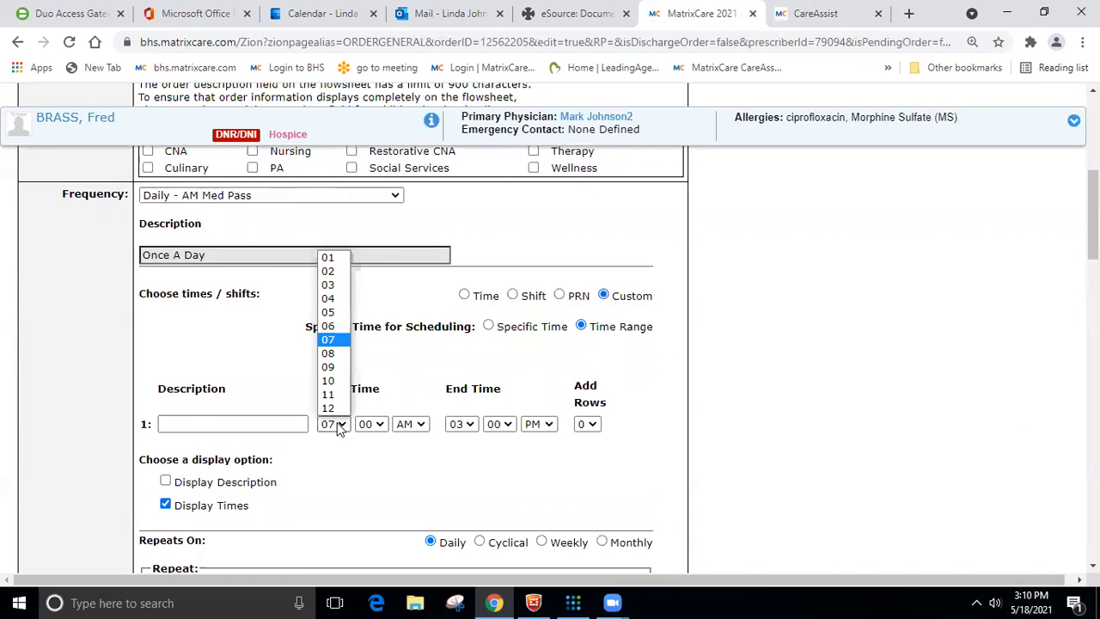
pyautogui.click(329, 368)
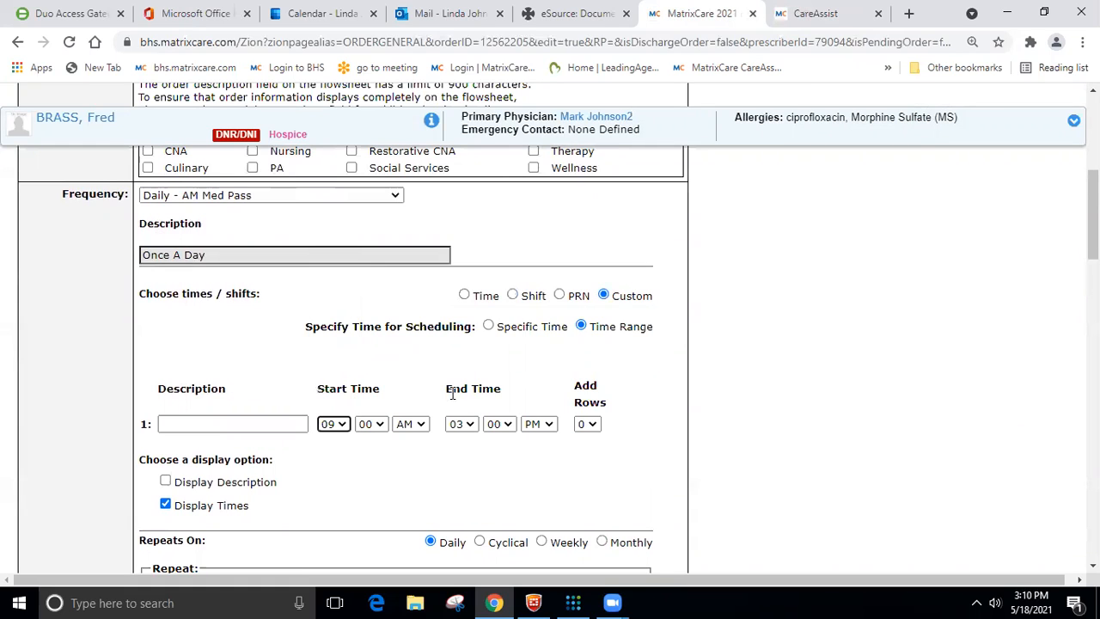
pyautogui.click(471, 423)
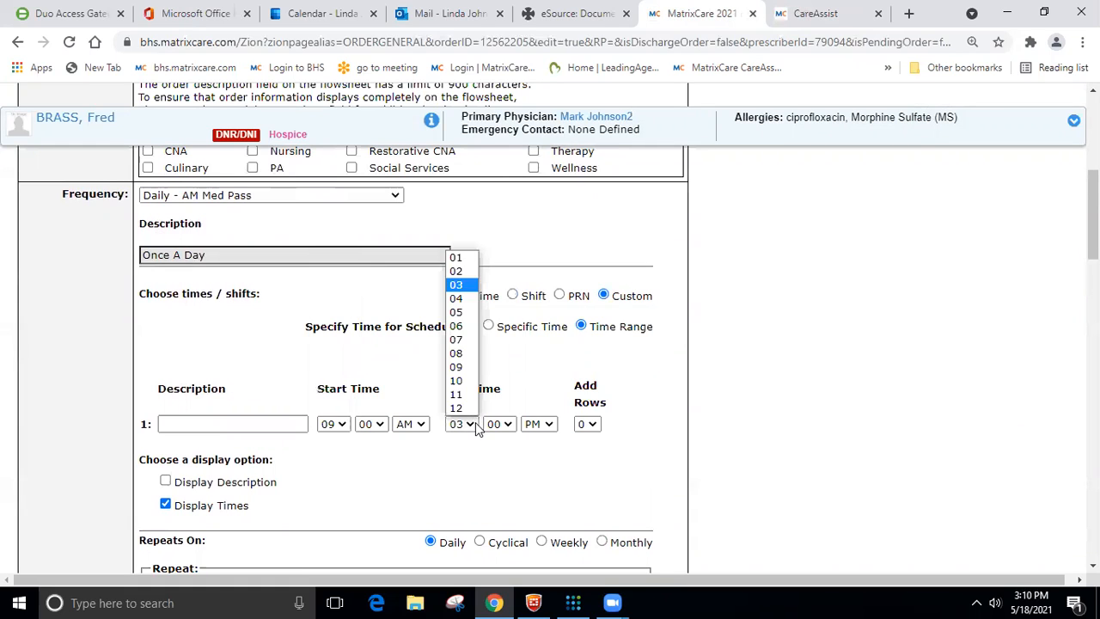
pyautogui.click(463, 326)
pyautogui.scroll(-10, 613, 397)
pyautogui.scroll(-8, 606, 461)
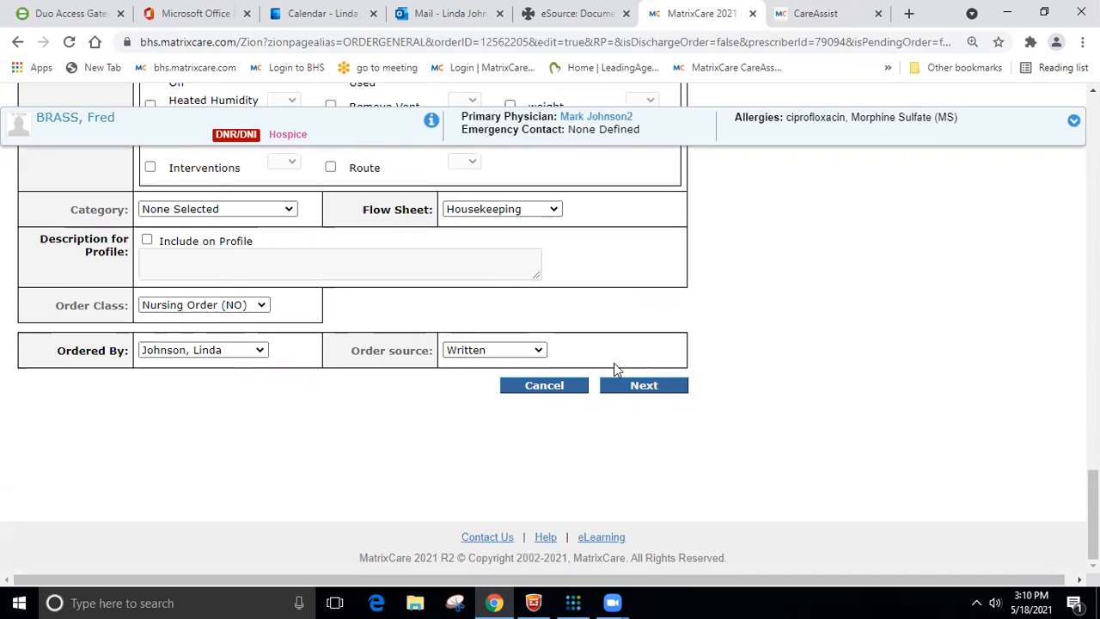
pyautogui.click(645, 386)
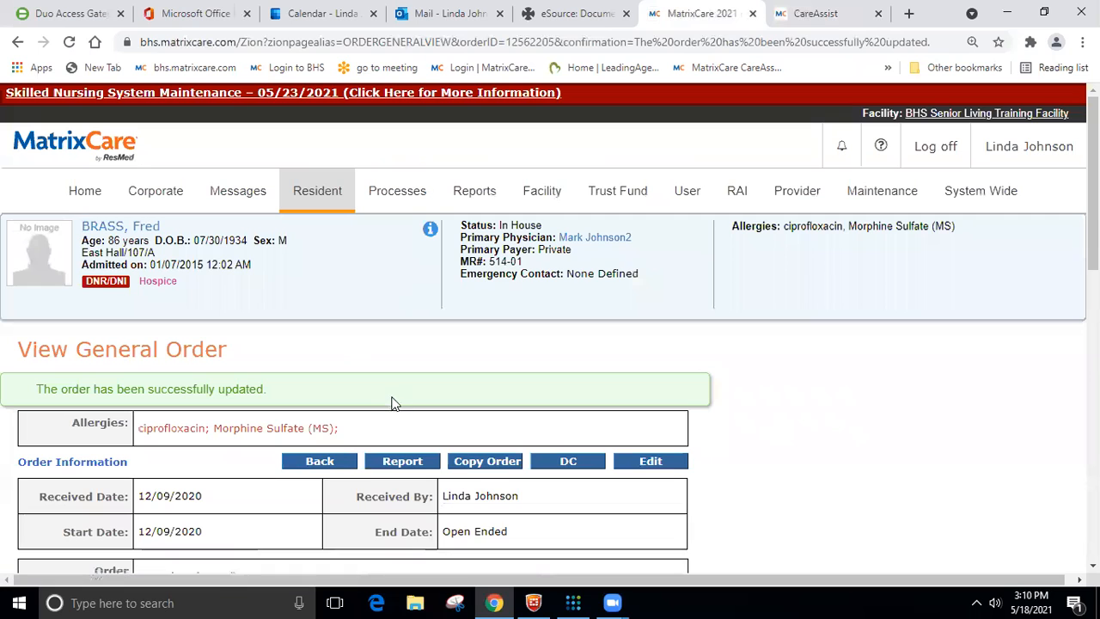
pyautogui.click(326, 464)
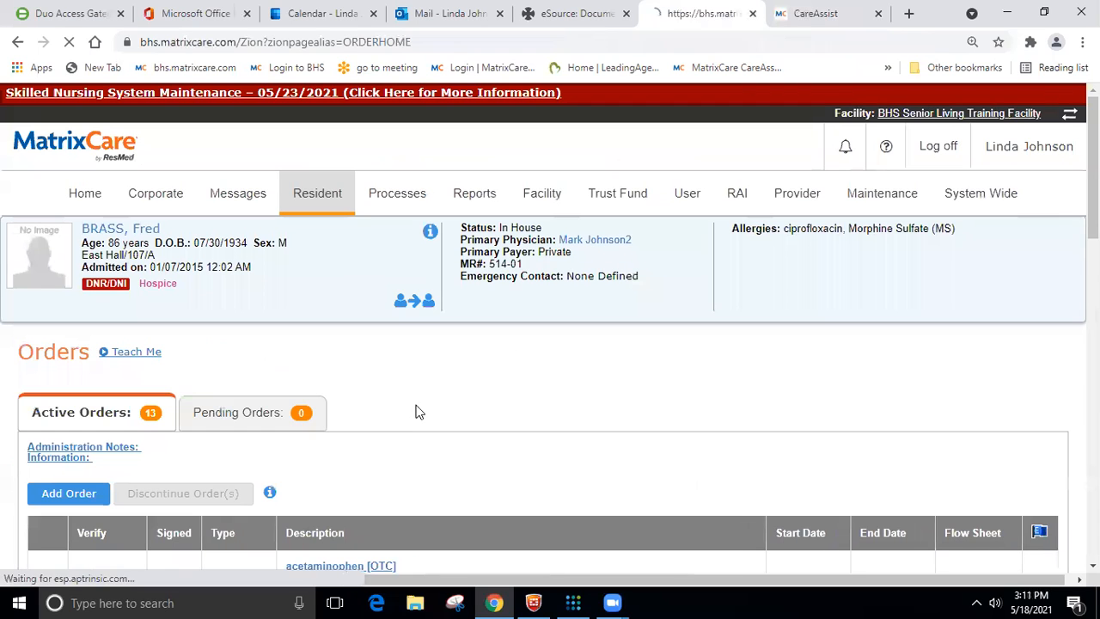
# - In CareAssist, prep and mark the Apt 105-A resident's Housekeeping 30" task as given with late reason Resident Unavailable, and complete it
pyautogui.click(810, 13)
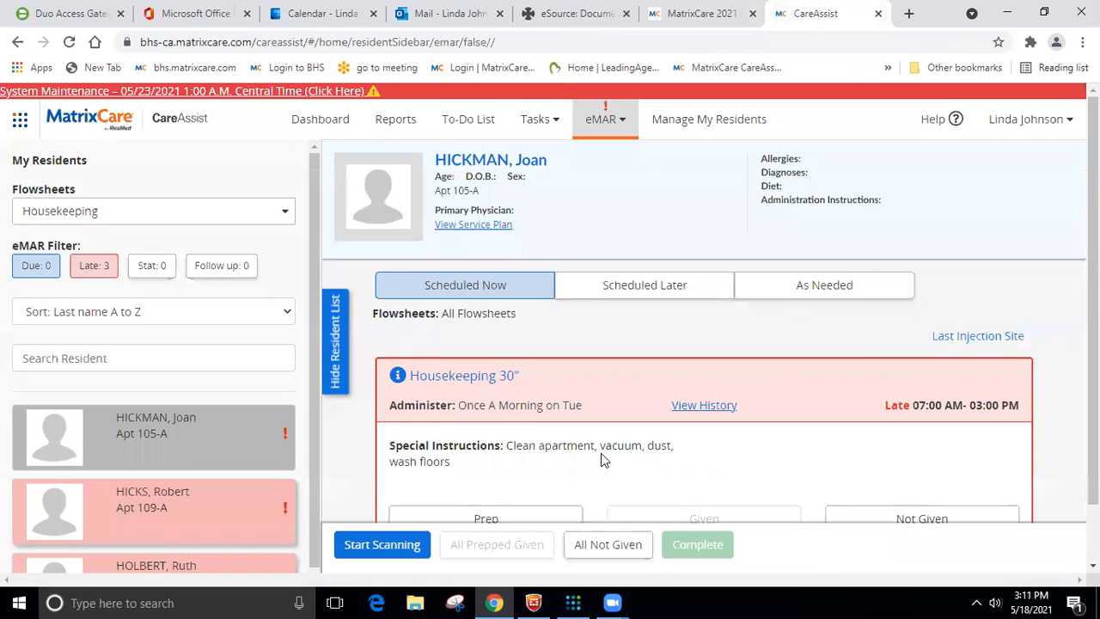
pyautogui.scroll(-1, 600, 459)
pyautogui.click(546, 450)
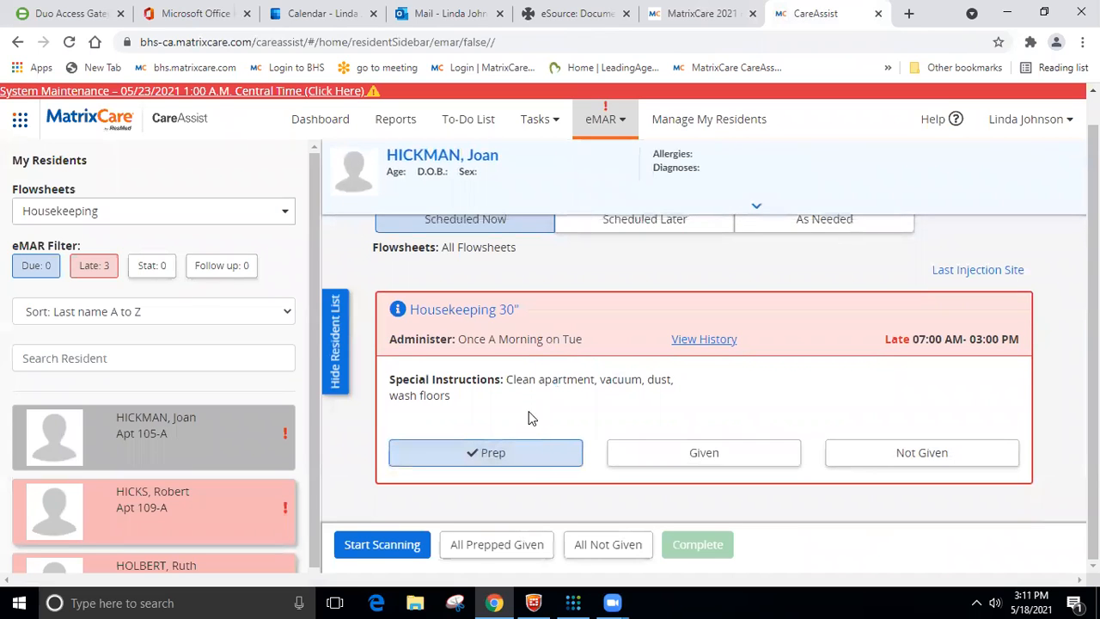
pyautogui.click(700, 465)
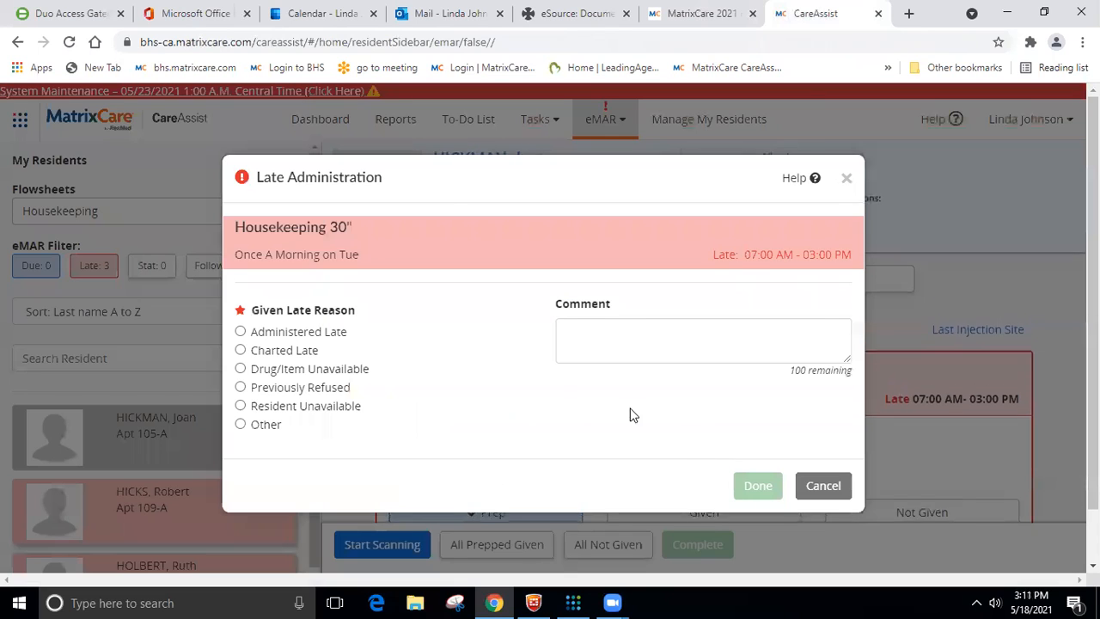
pyautogui.click(241, 405)
pyautogui.click(745, 484)
pyautogui.click(711, 545)
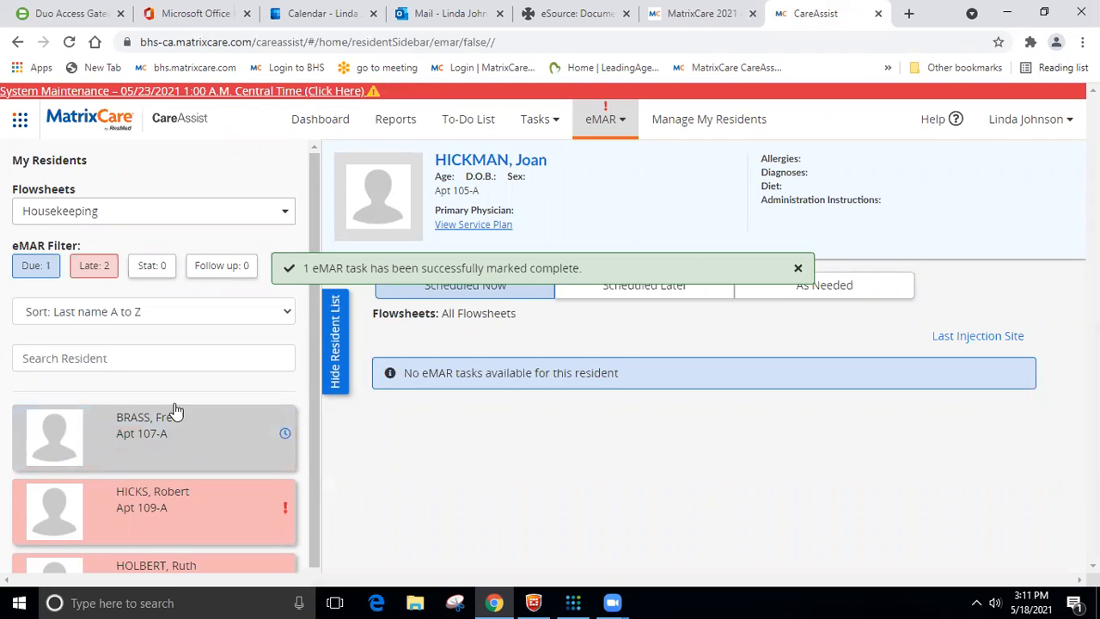
# - Clear the Due and Late filters, then prep, mark as given and complete the Apt 107-A resident's Housekeeping 30" task
pyautogui.click(22, 273)
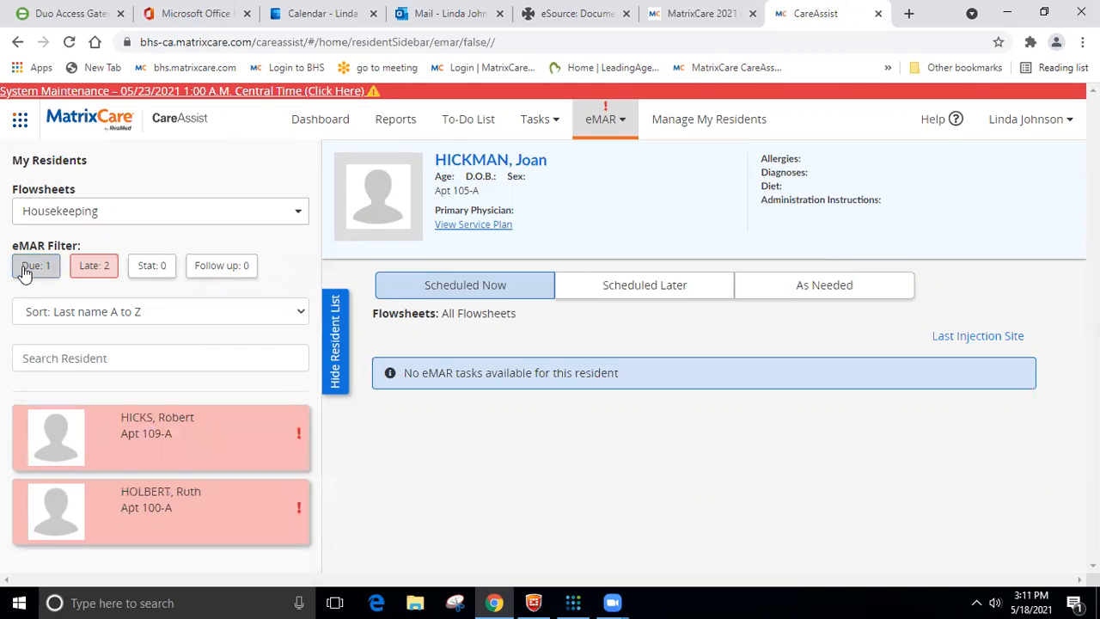
pyautogui.click(115, 267)
pyautogui.click(129, 437)
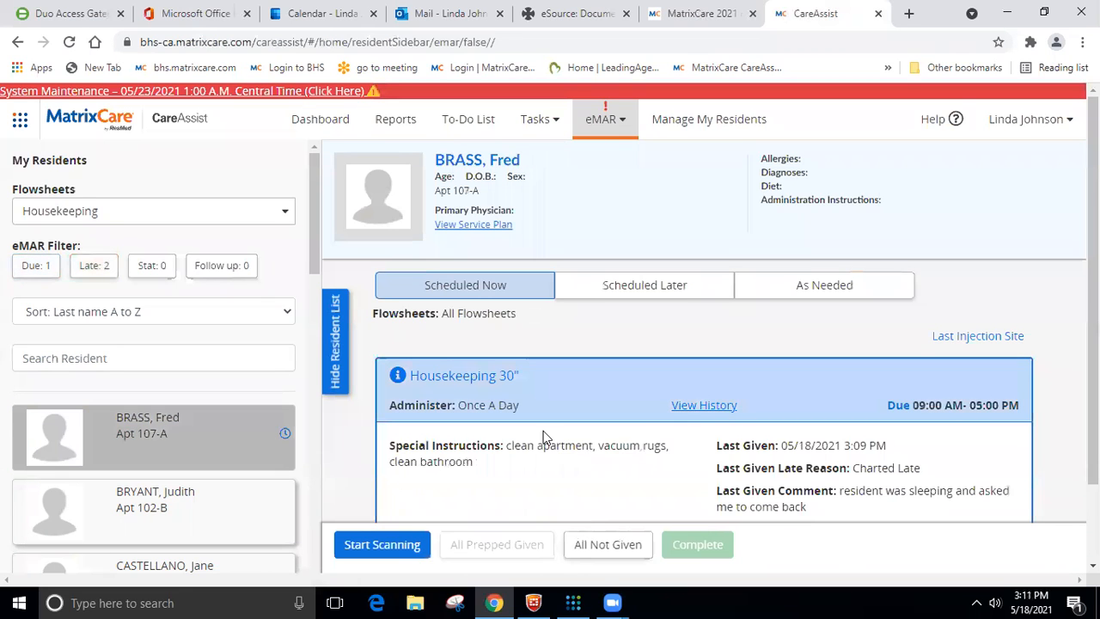
pyautogui.scroll(-2, 689, 413)
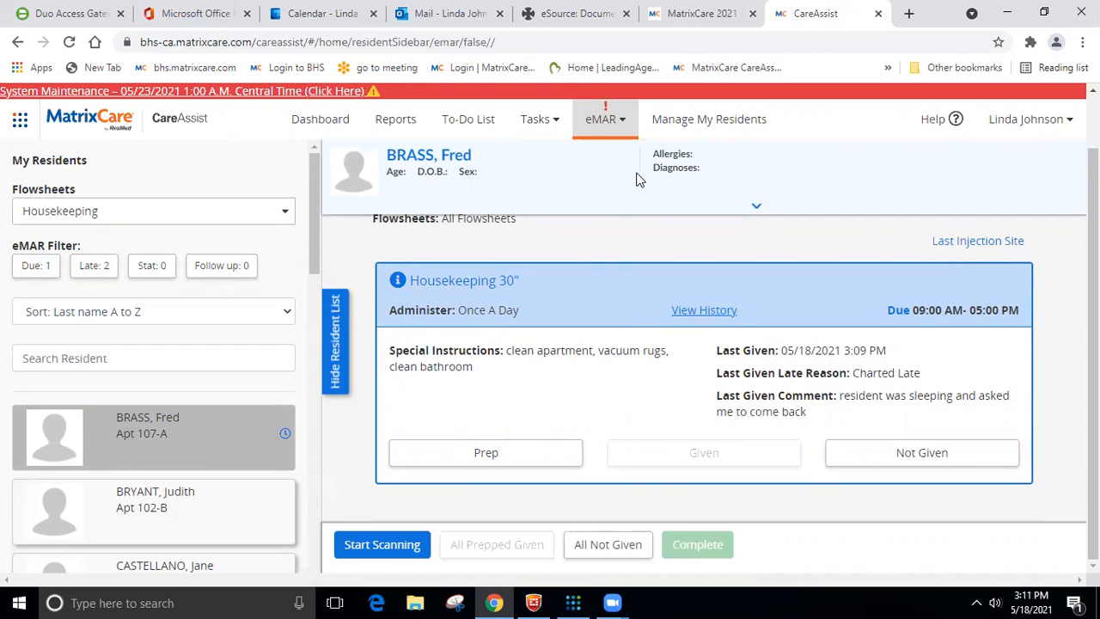
pyautogui.click(485, 453)
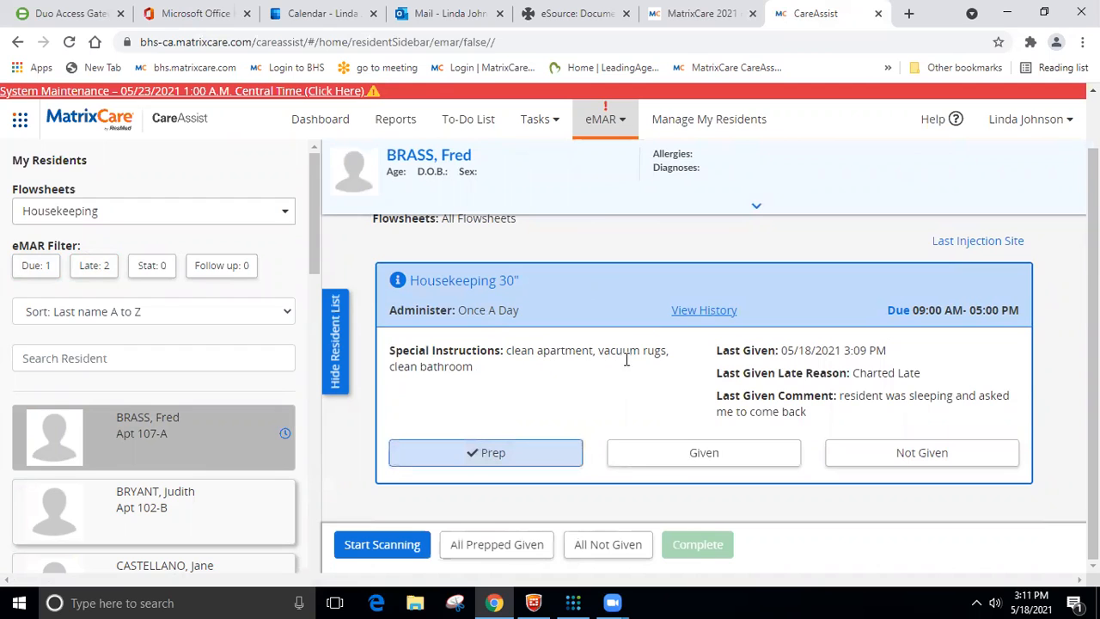
pyautogui.click(655, 445)
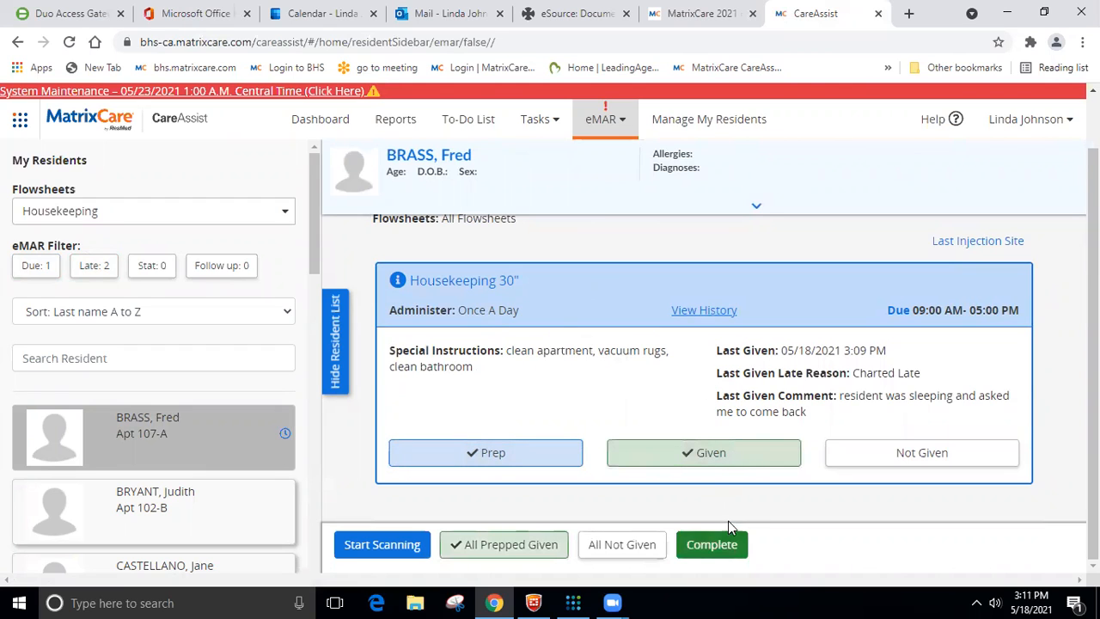
pyautogui.click(722, 543)
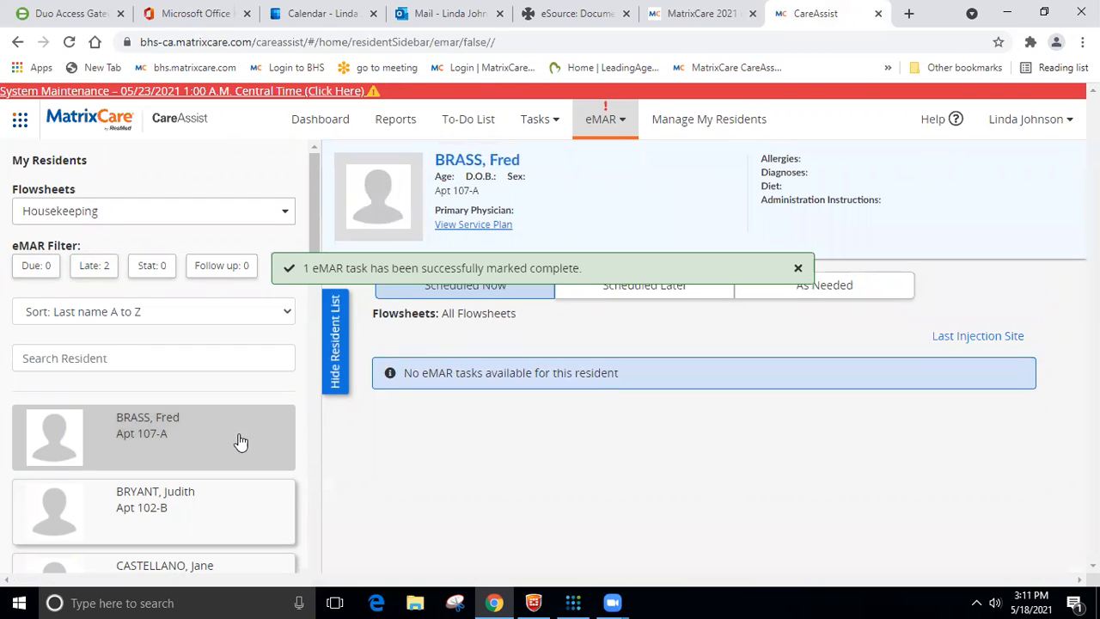
# - Filter to late residents and complete the Apt 109-A resident's Housekeeping 30" task as prepped and given, with late reason Resident Unavailable
pyautogui.click(191, 440)
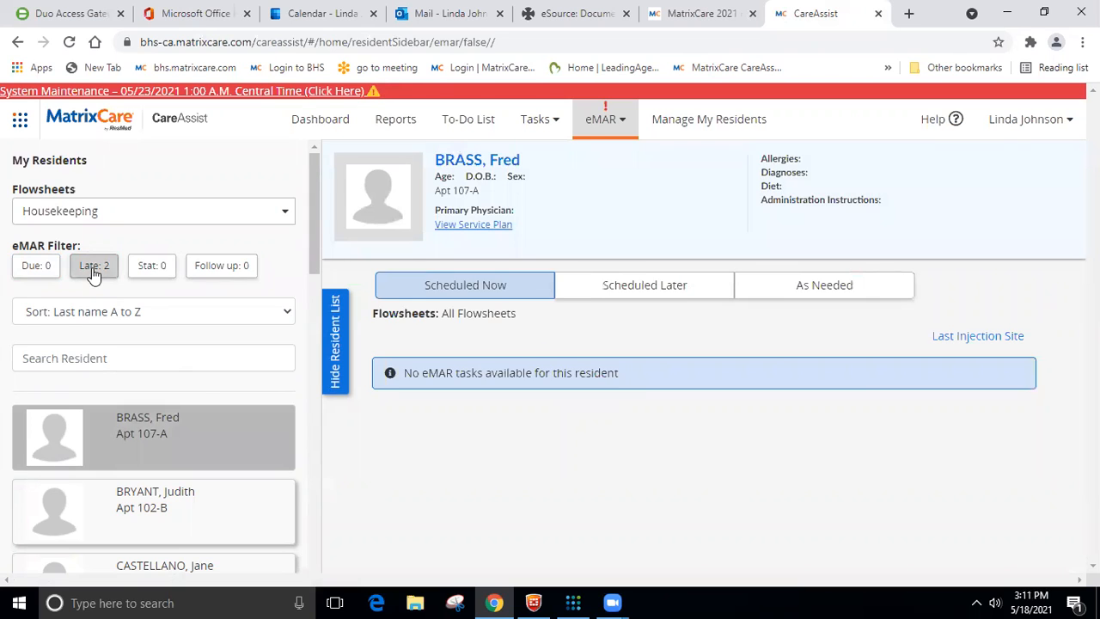
pyautogui.click(94, 267)
pyautogui.click(211, 435)
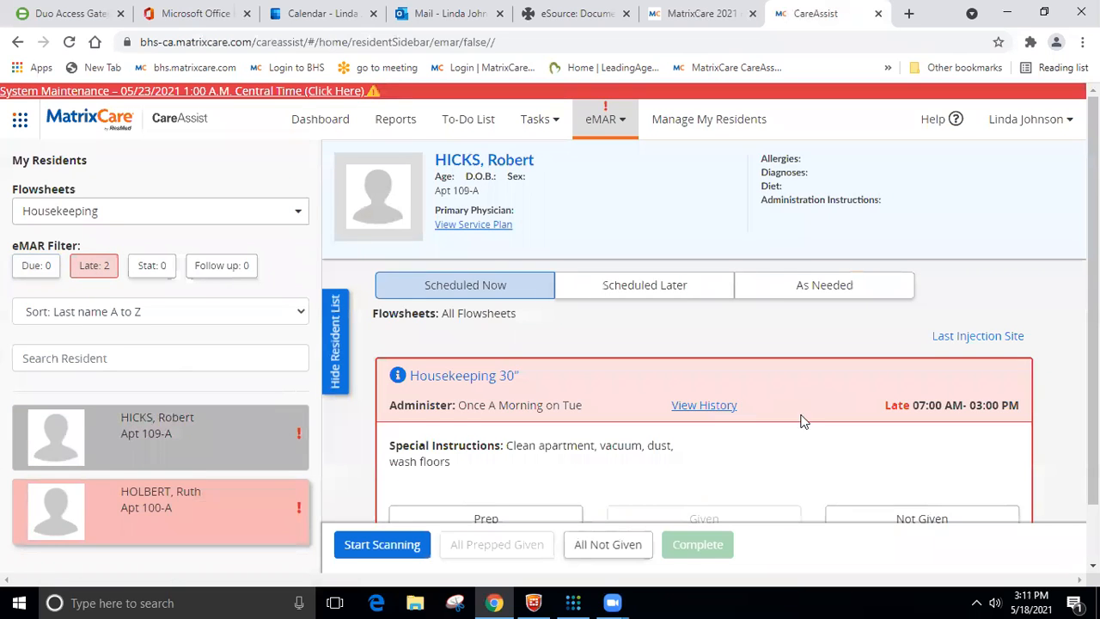
pyautogui.scroll(-1, 804, 421)
pyautogui.click(457, 452)
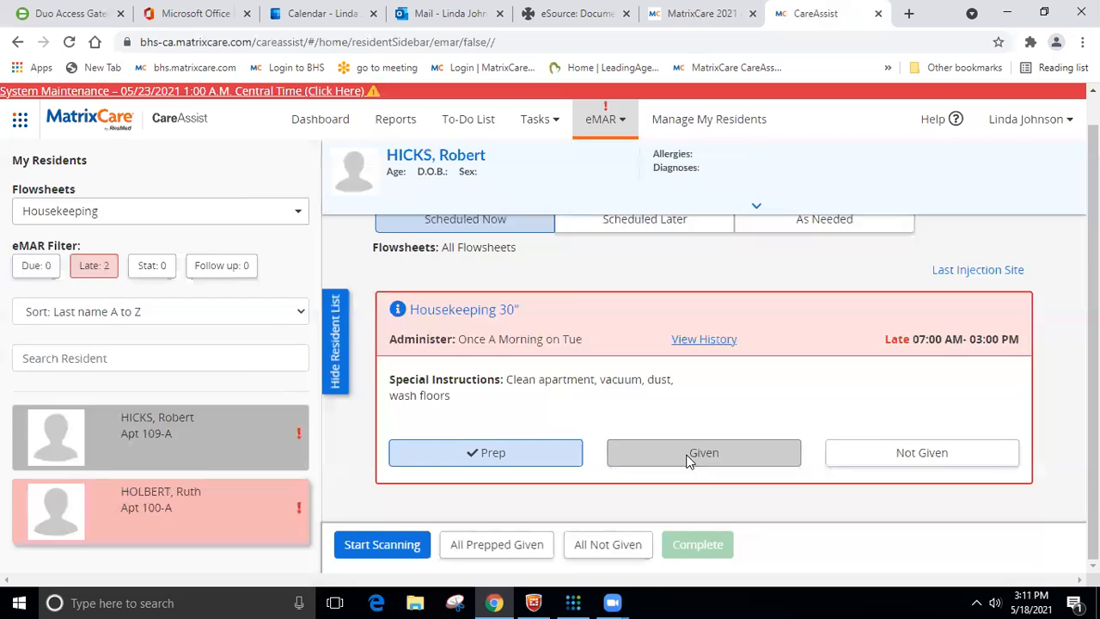
pyautogui.click(688, 456)
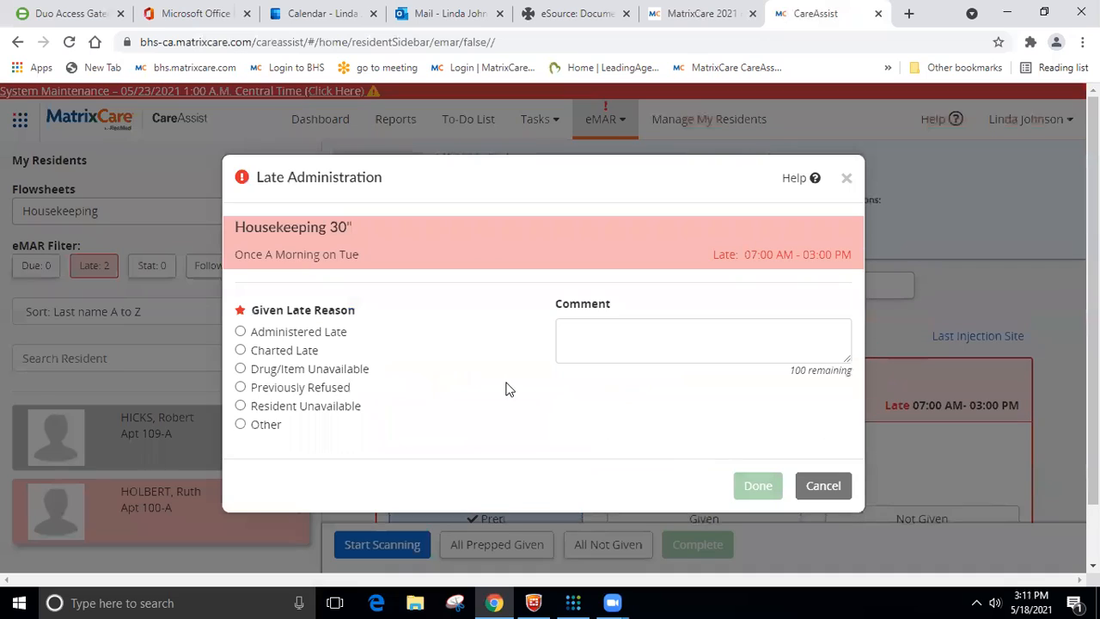
pyautogui.click(239, 409)
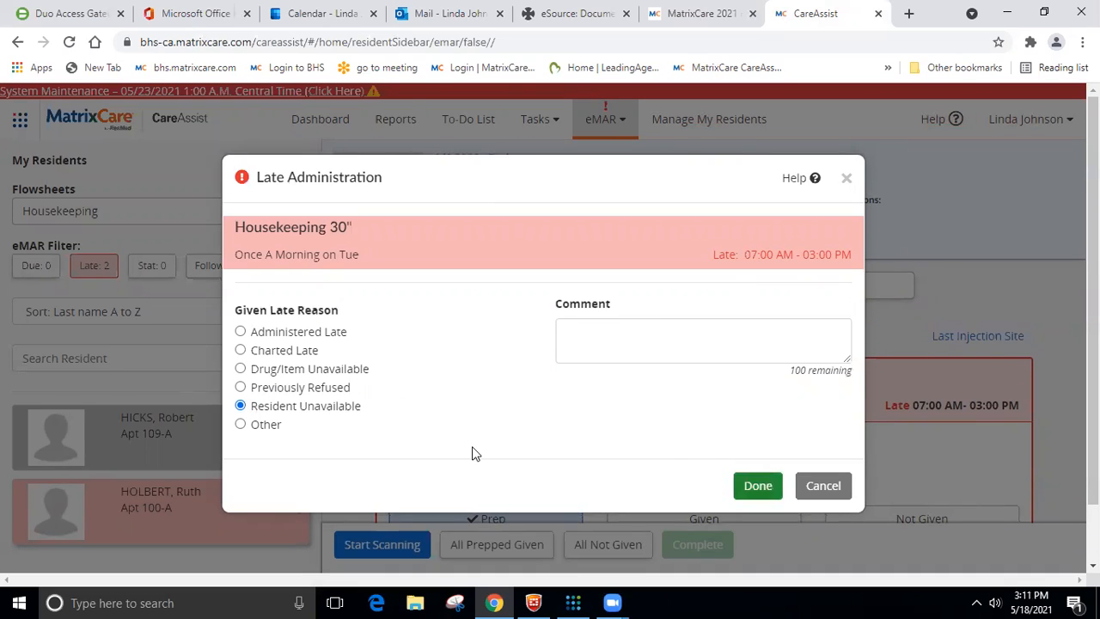
pyautogui.click(752, 486)
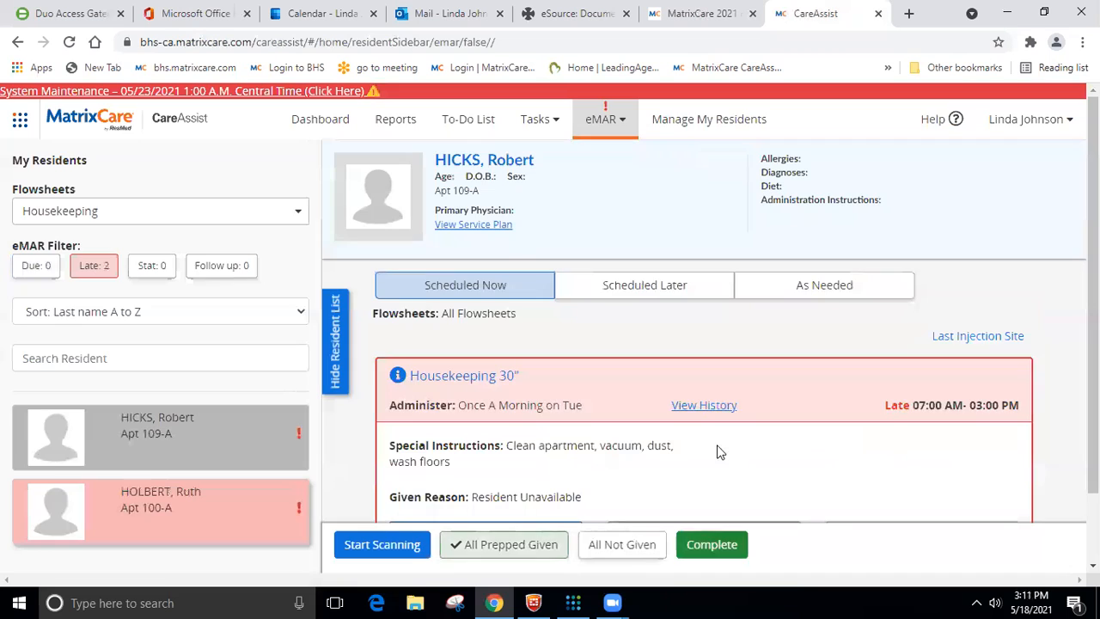
pyautogui.click(709, 548)
# - Complete the Apt 100-A resident's Housekeeping 30" task as prepped and given, with late reason Resident Unavailable, and clear the Late filter
pyautogui.click(182, 427)
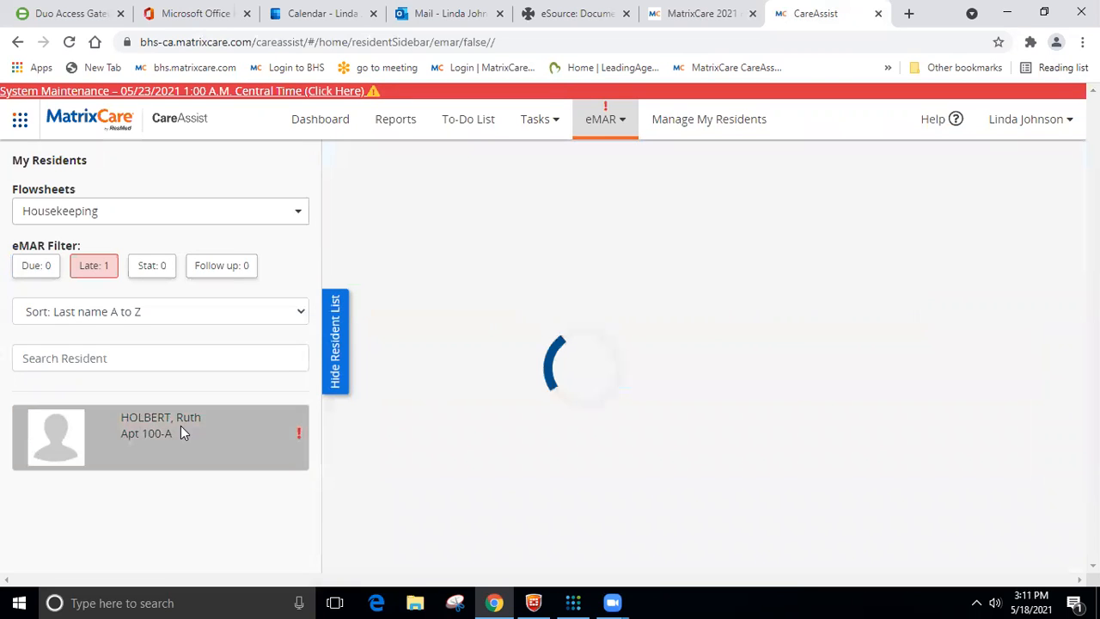
pyautogui.scroll(-1, 468, 447)
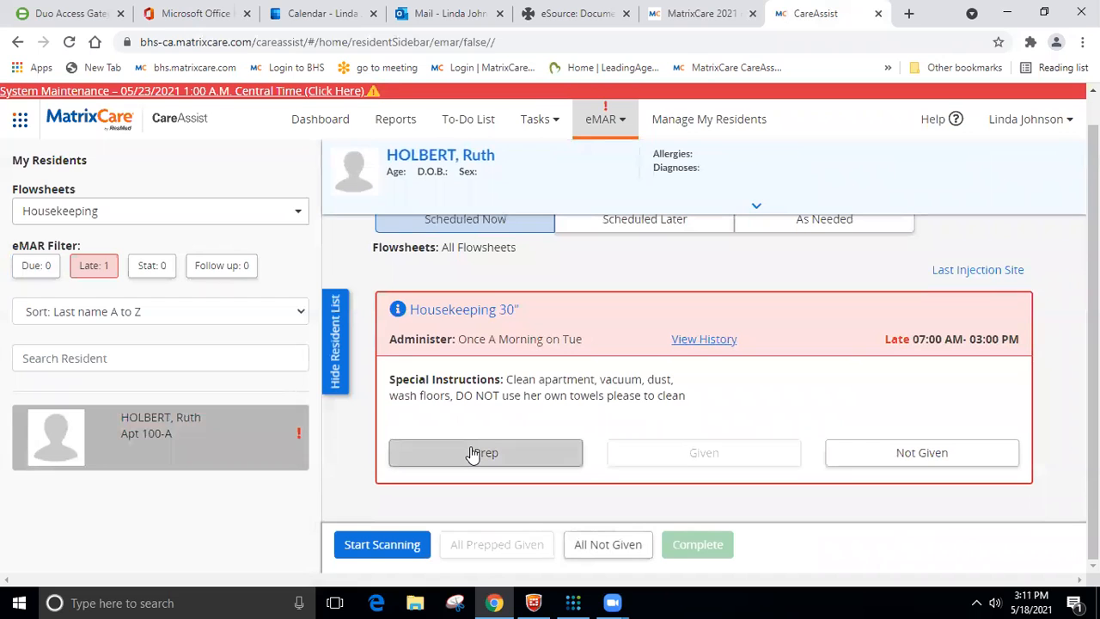
pyautogui.click(472, 454)
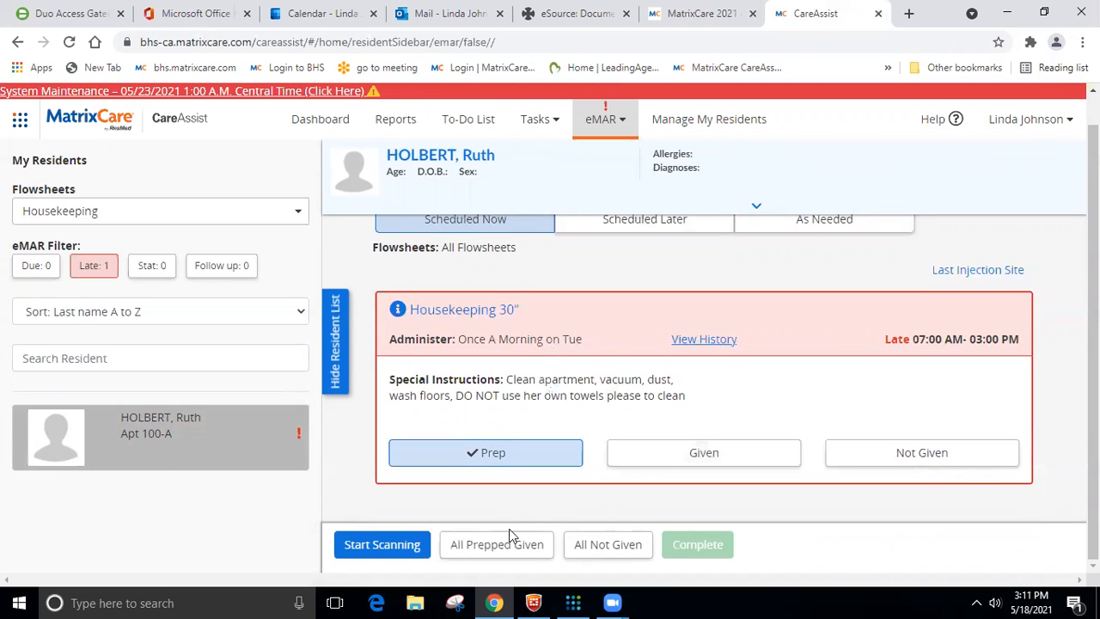
pyautogui.click(632, 462)
pyautogui.click(240, 406)
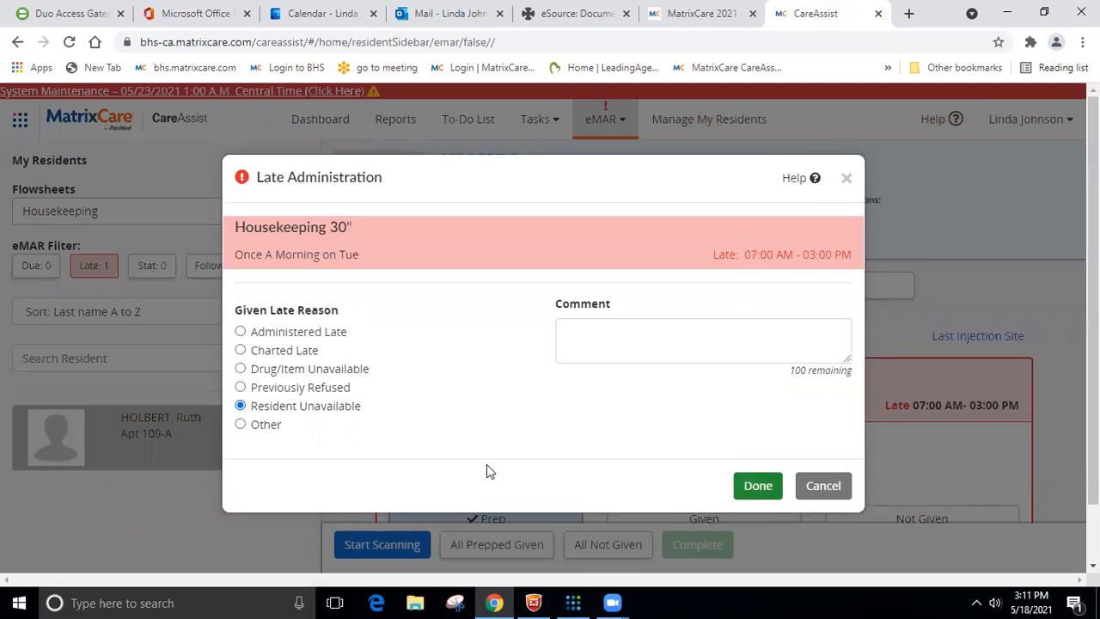
pyautogui.click(758, 486)
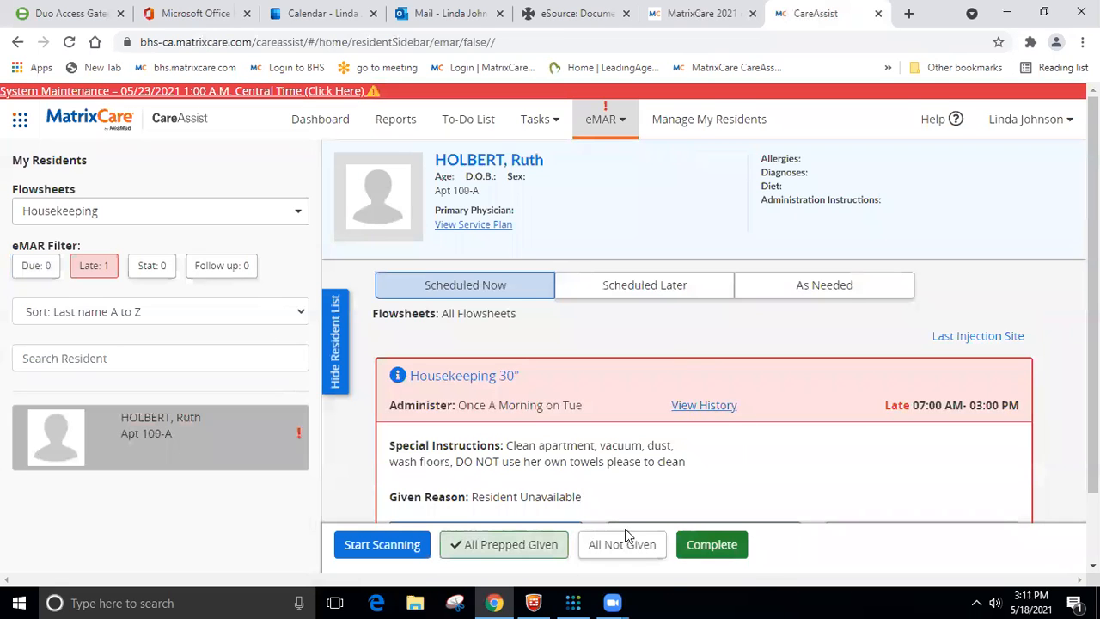
pyautogui.click(729, 548)
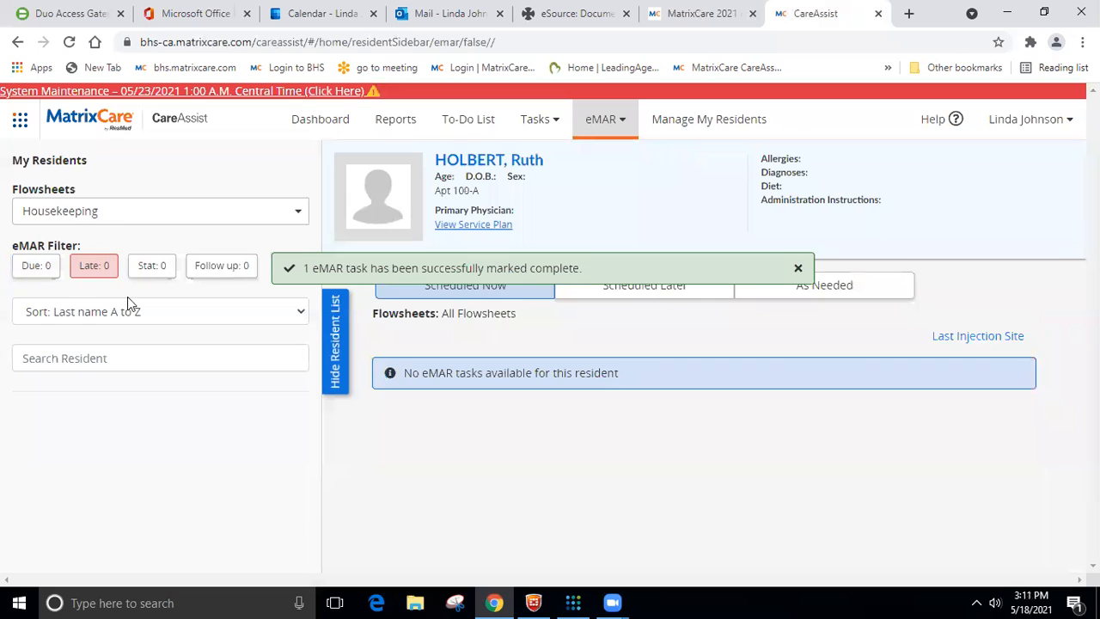
pyautogui.click(94, 266)
pyautogui.moveTo(312, 184); pyautogui.dragTo(265, 172)
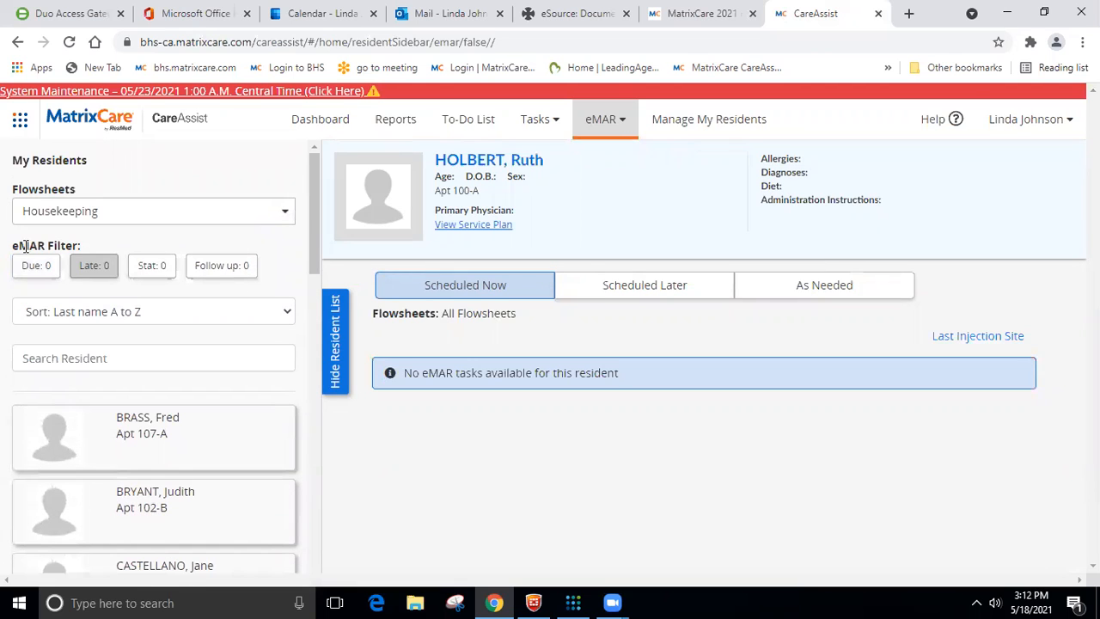
# - Open the General charting form in the Housekeeping, laundry tasks for the Apt 100-A resident
pyautogui.click(548, 129)
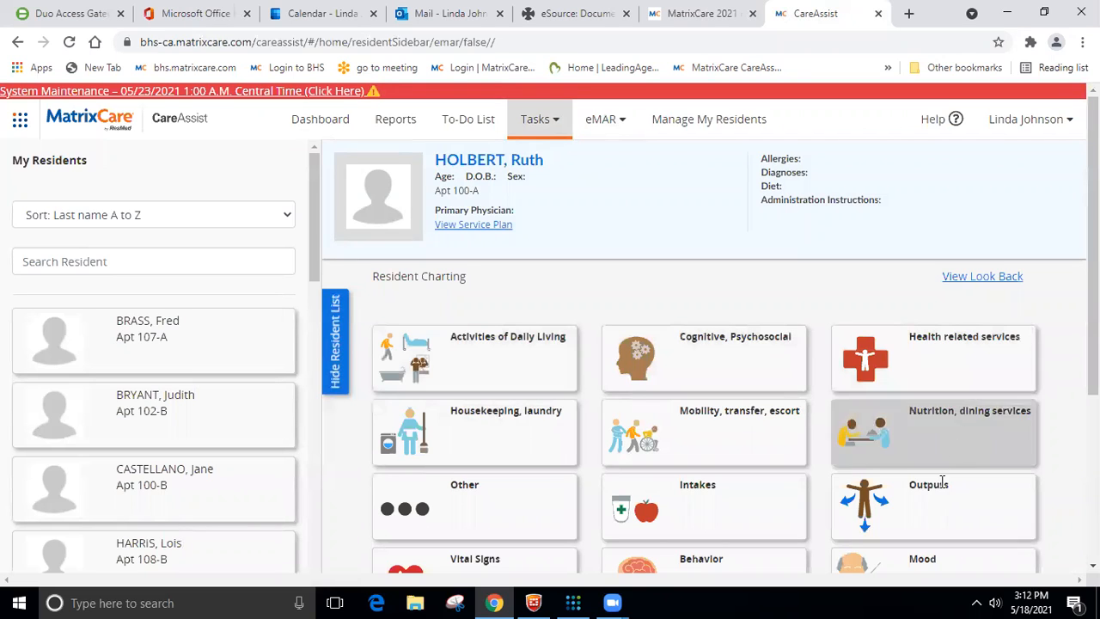
pyautogui.click(505, 429)
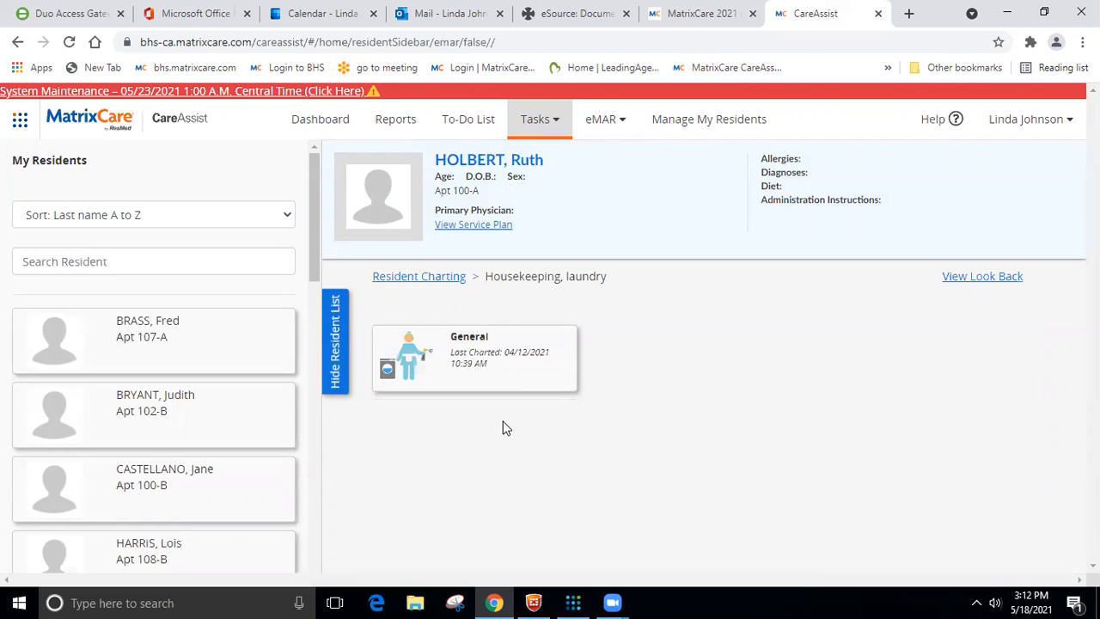
pyautogui.click(505, 374)
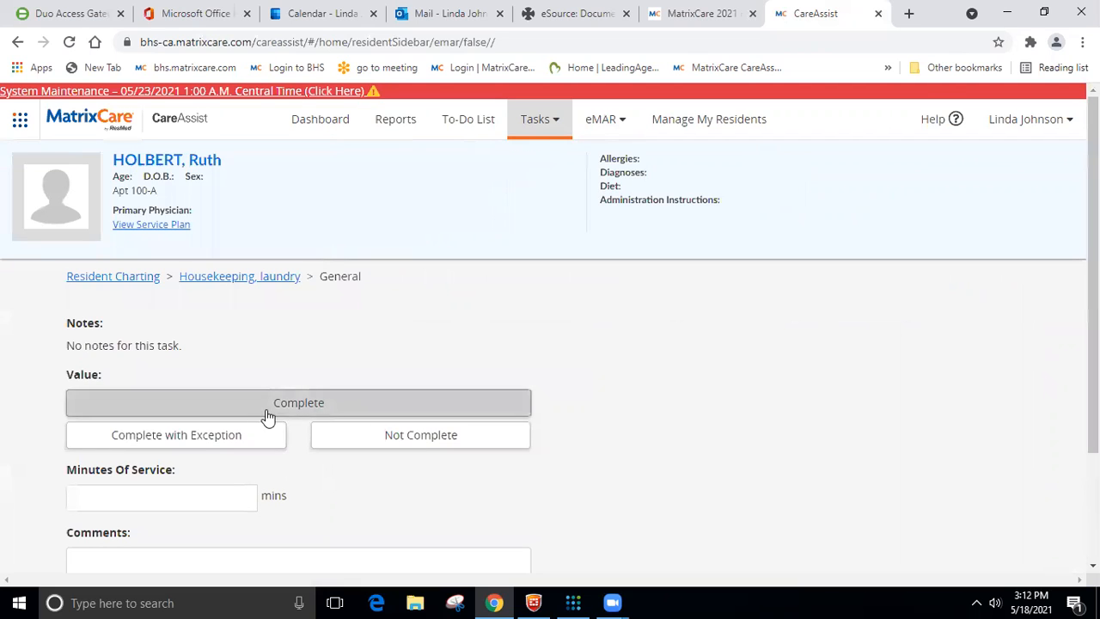
# - Mark the Apt 100-A resident's General housekeeping task as Complete with 45 minutes of service
pyautogui.click(203, 413)
pyautogui.scroll(-2, 257, 361)
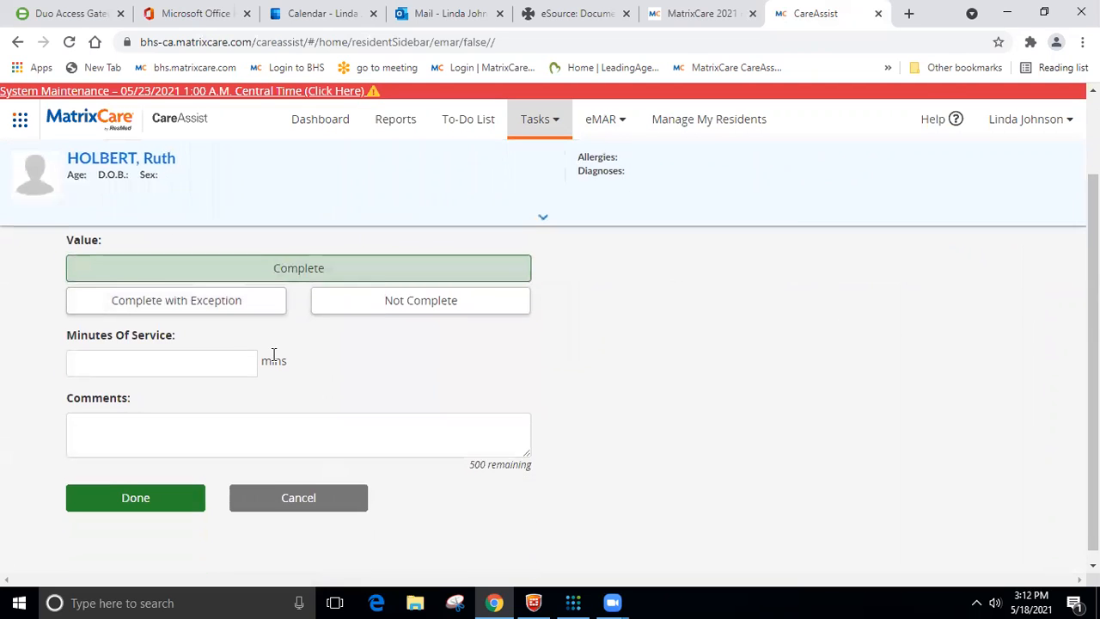
pyautogui.click(183, 350)
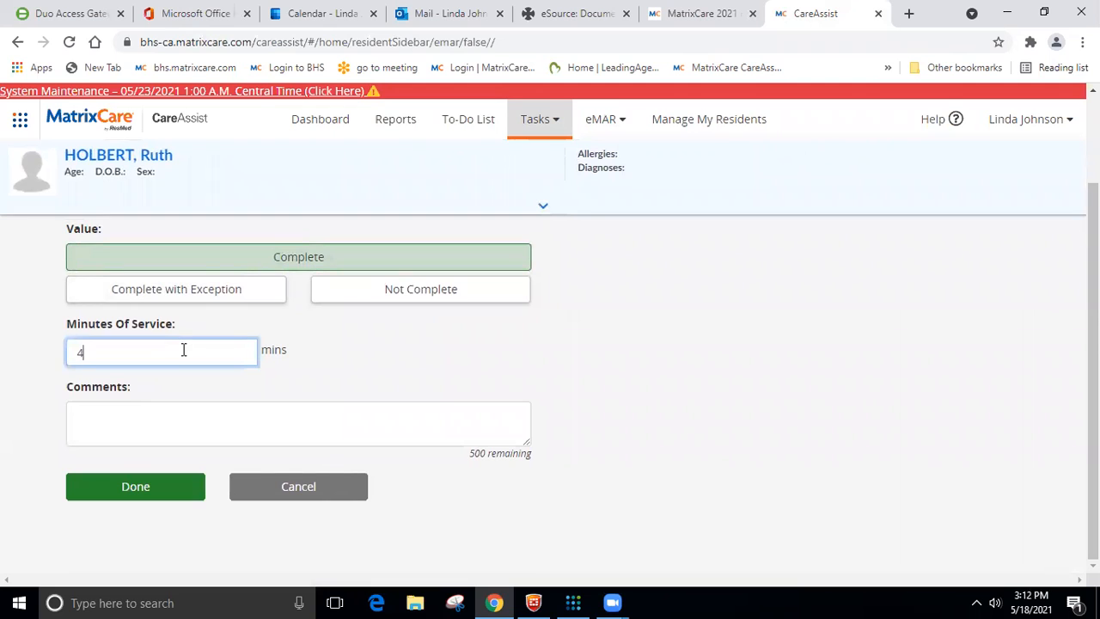
pyautogui.scroll(2, 181, 351)
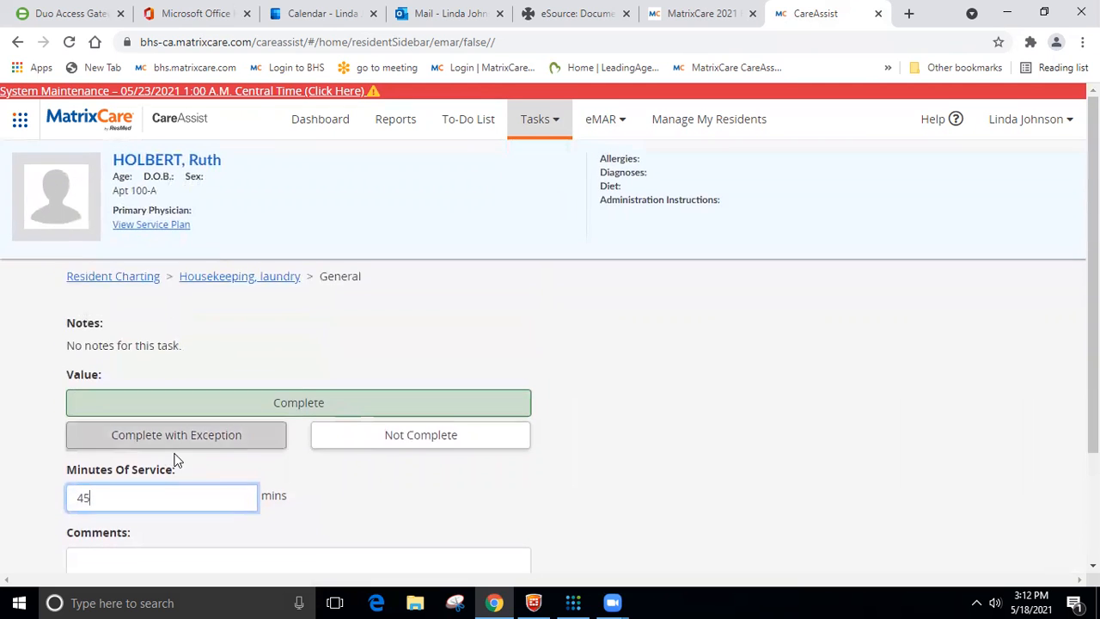
# - Add the comment "extra cleaning for spilled juice", submit the charting, and return to the eMAR Tasks
pyautogui.scroll(-2, 170, 454)
pyautogui.click(169, 439)
pyautogui.write('extra')
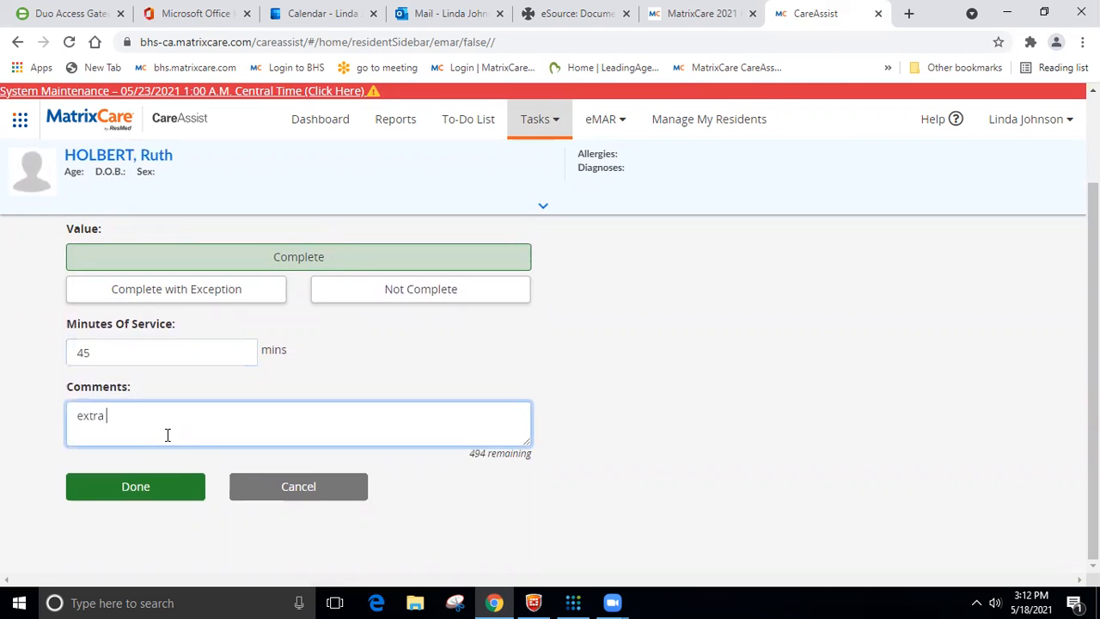
pyautogui.write(' cleaning for spilled juice')
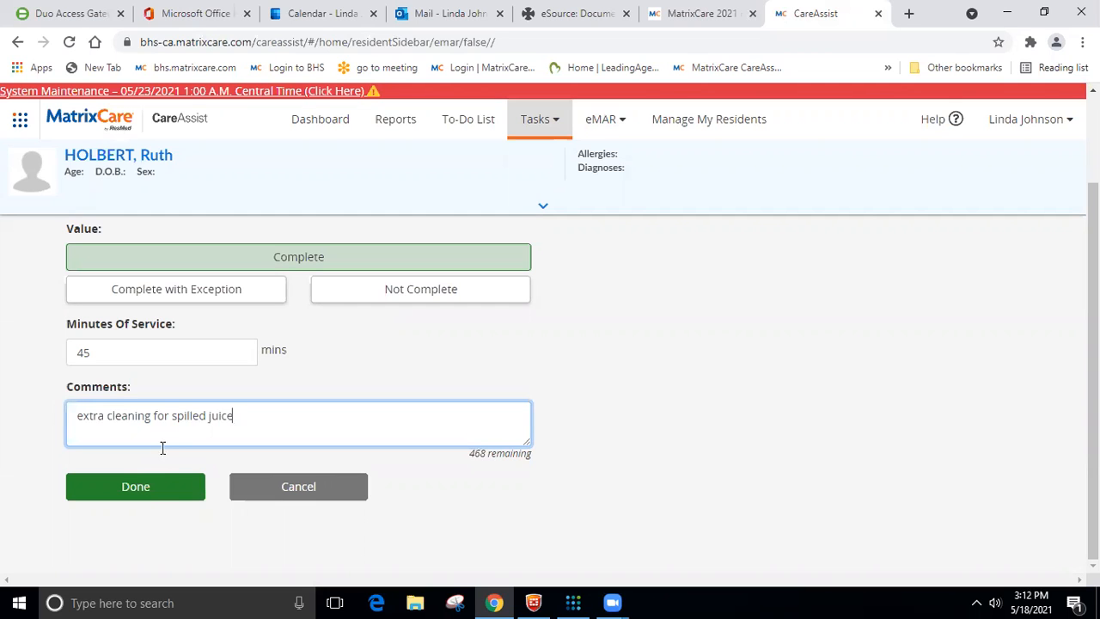
pyautogui.click(157, 488)
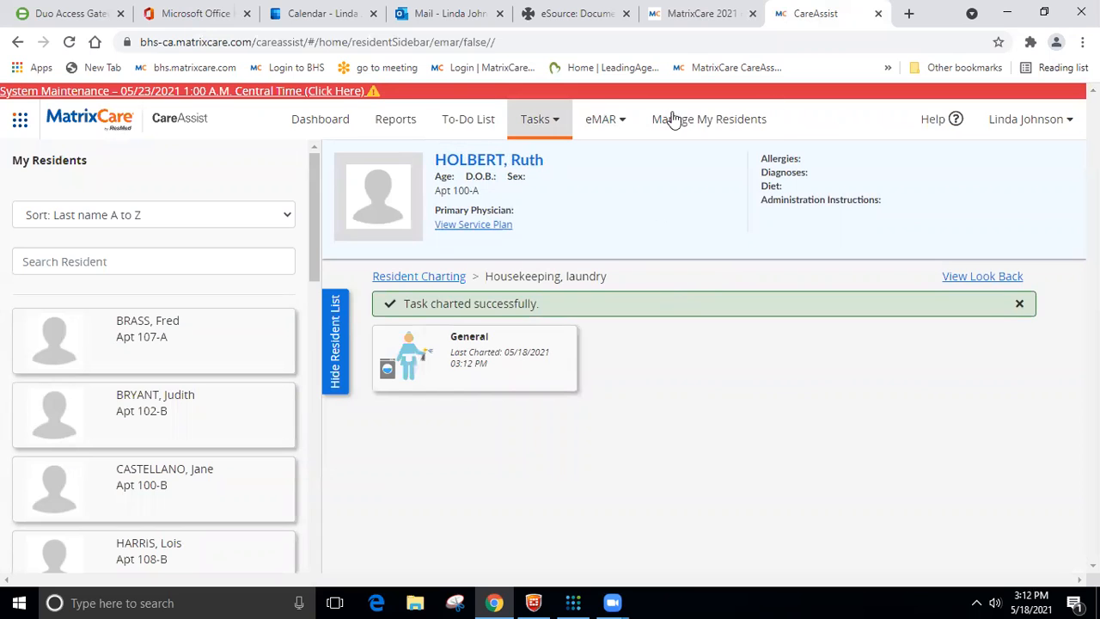
pyautogui.click(605, 120)
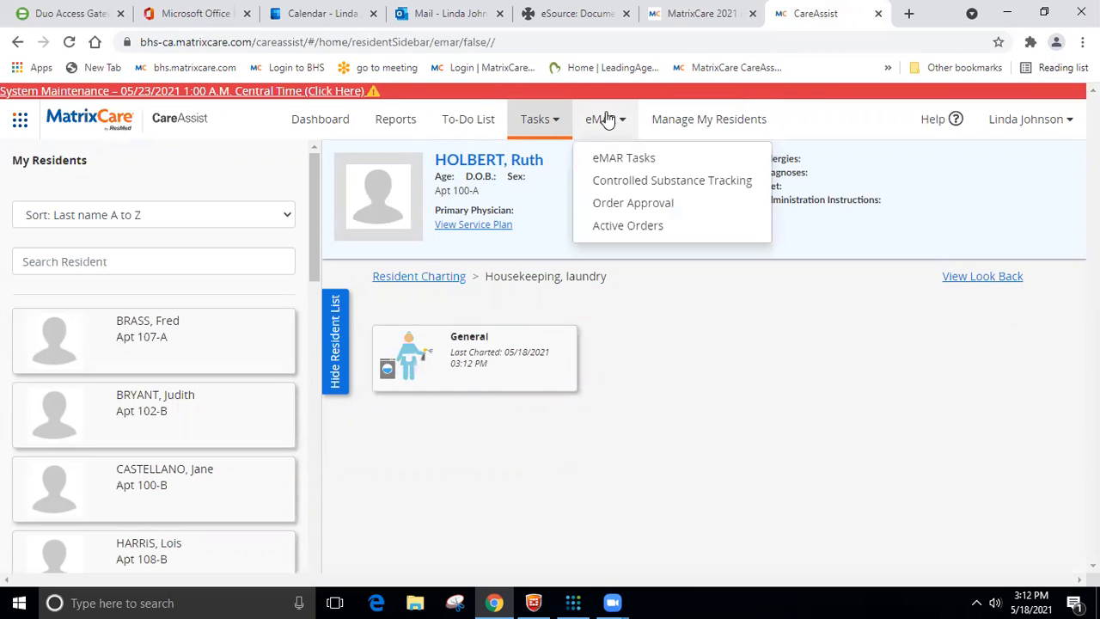
pyautogui.click(612, 160)
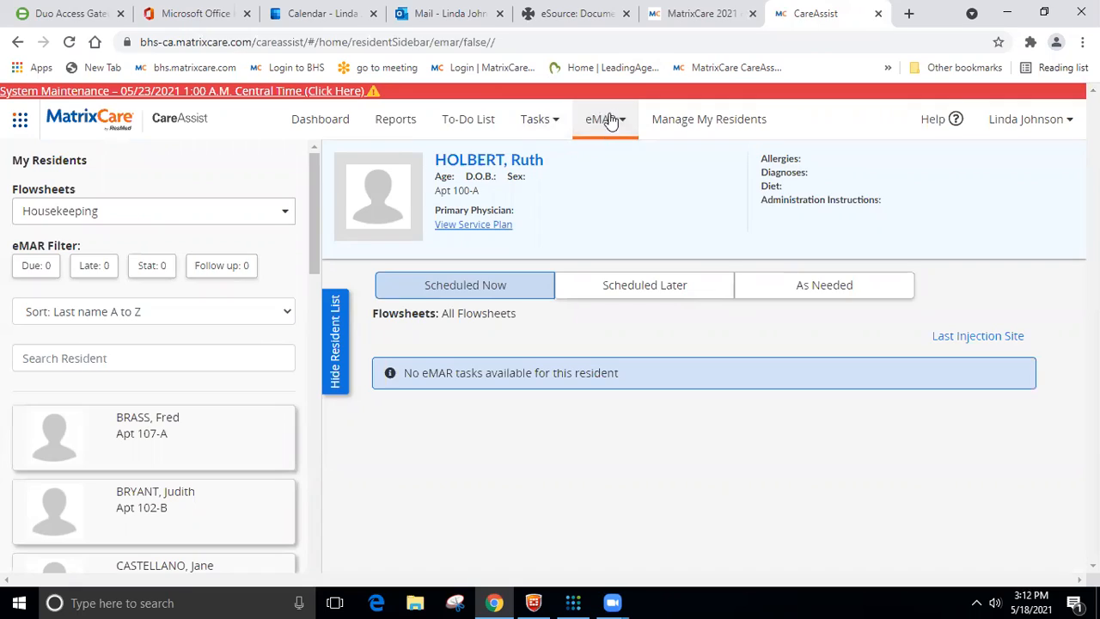
# - Switch to MatrixCare and open the Apt 107-A resident's Housekeeping 30" order that repeats every 4th month for editing
pyautogui.click(710, 17)
pyautogui.scroll(-15, 401, 430)
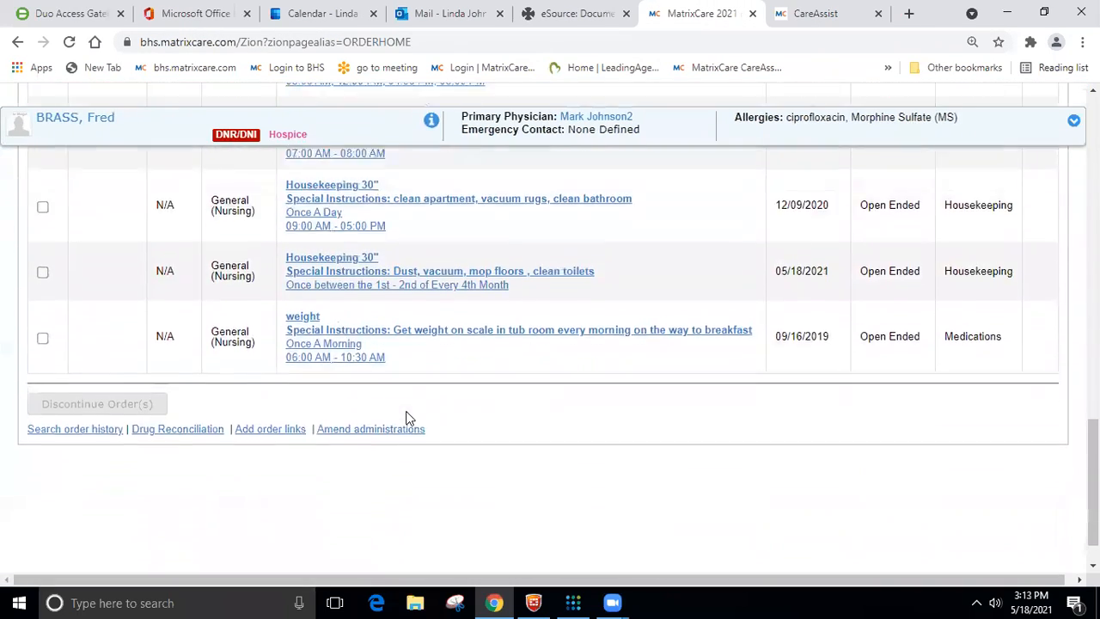
pyautogui.scroll(2, 396, 399)
pyautogui.click(331, 370)
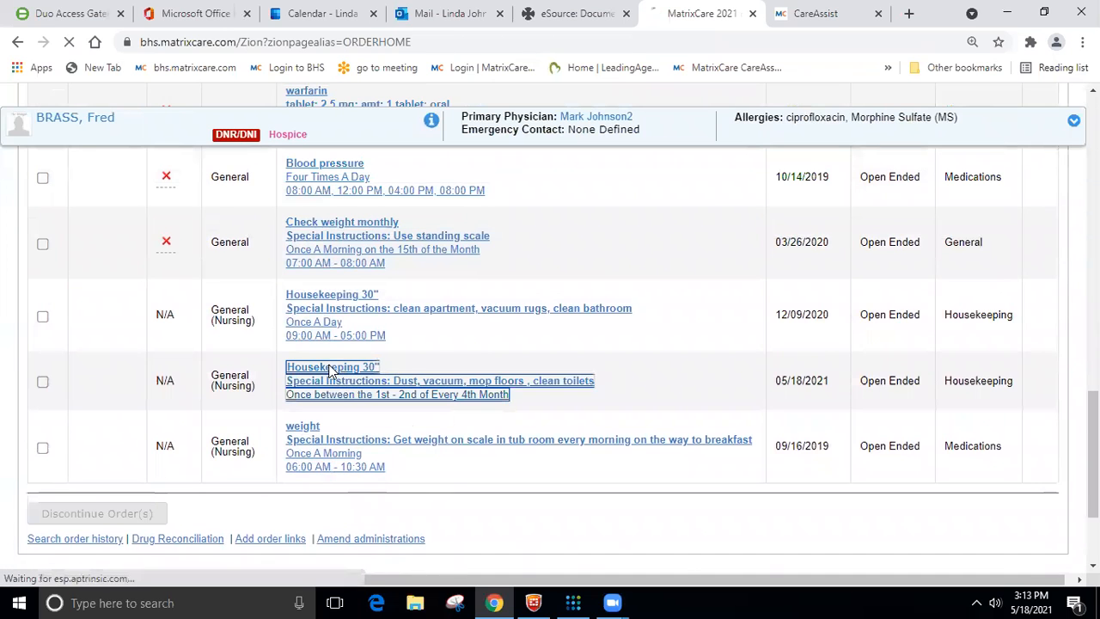
pyautogui.scroll(-1, 701, 376)
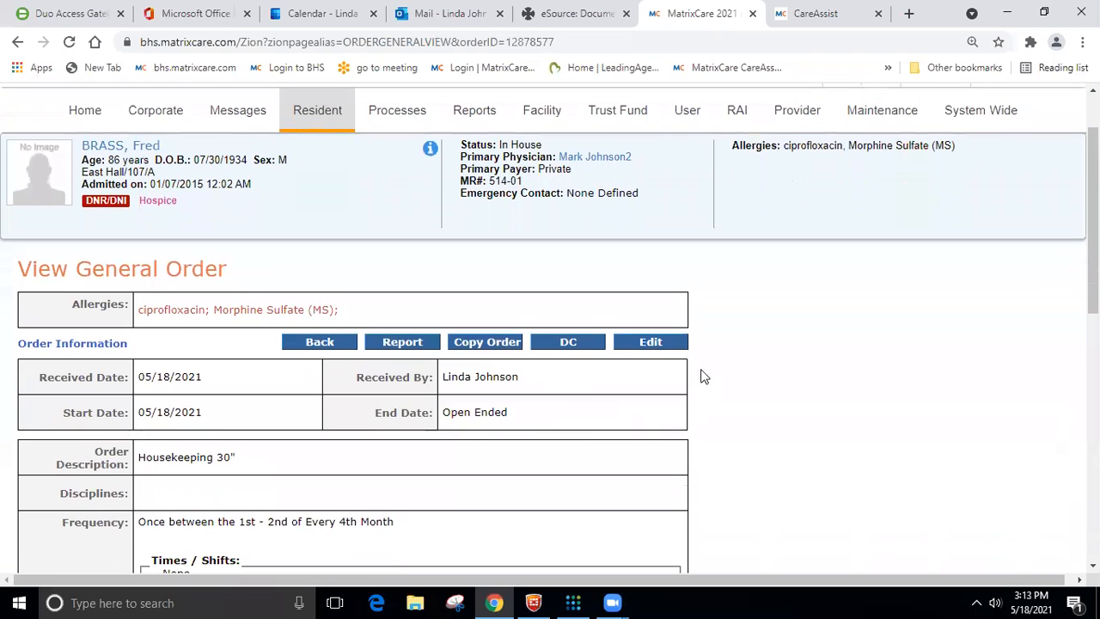
pyautogui.click(653, 342)
# - Change the Housekeeping 30" order's frequency to Once - One Time
pyautogui.scroll(-4, 389, 394)
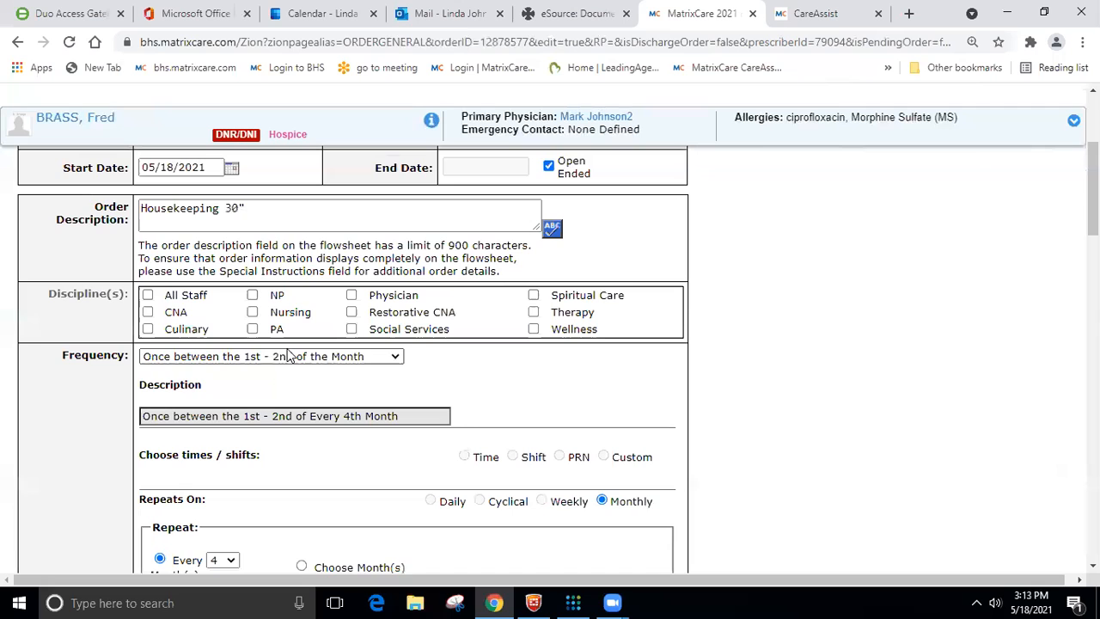
pyautogui.scroll(-3, 303, 359)
pyautogui.scroll(-3, 301, 359)
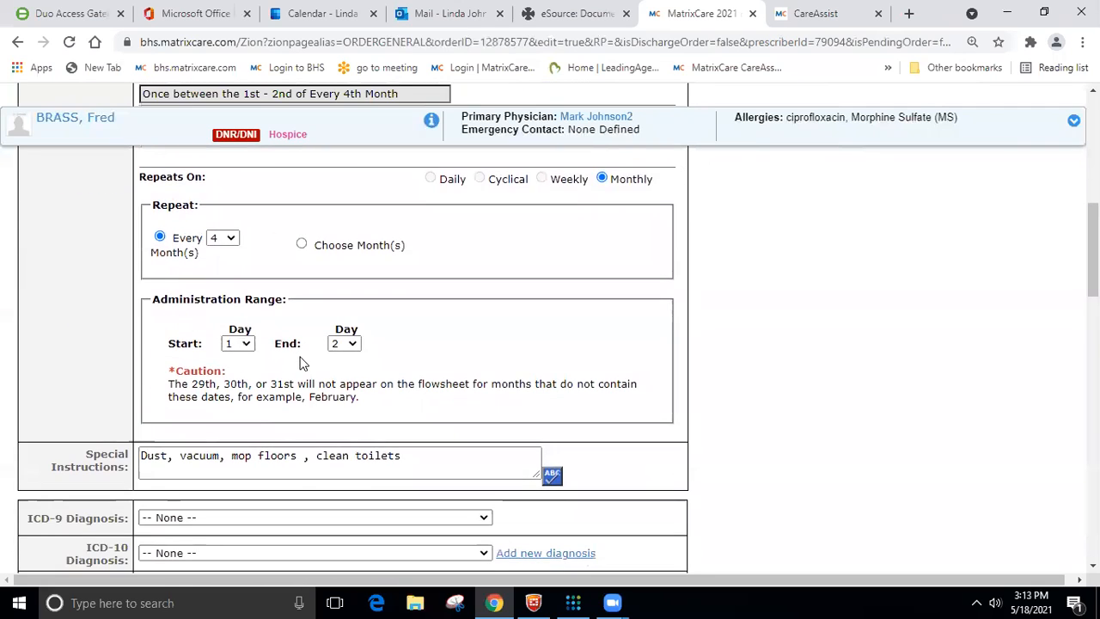
pyautogui.click(449, 304)
pyautogui.scroll(5, 330, 296)
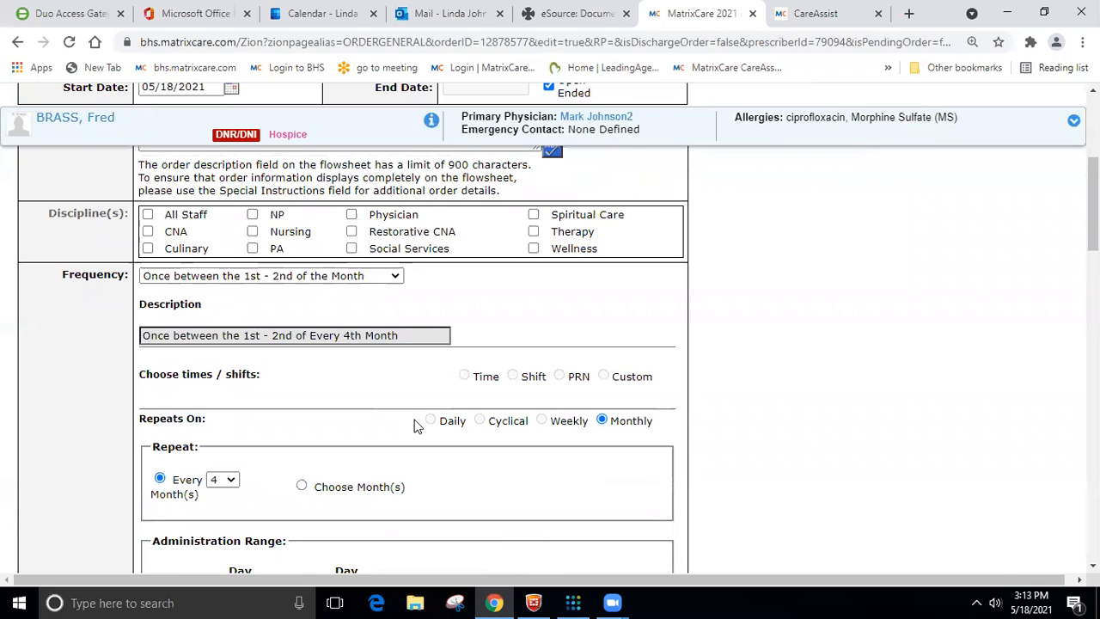
pyautogui.click(398, 276)
pyautogui.scroll(2, 379, 295)
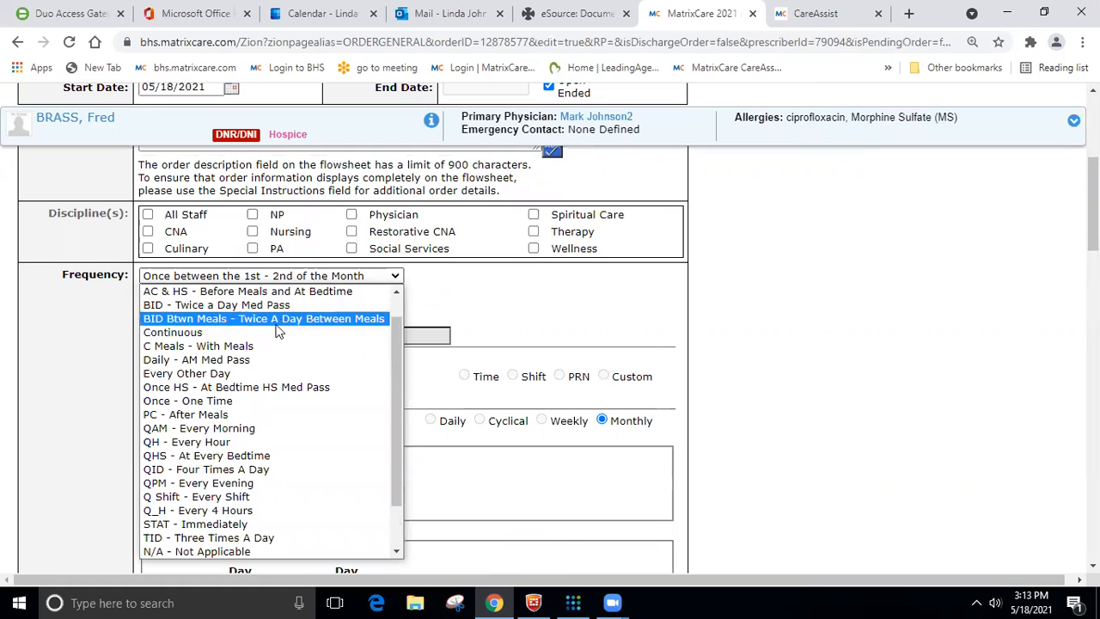
pyautogui.click(229, 401)
# - Set the one-time order's start date to 05/19/2021
pyautogui.scroll(-2, 352, 361)
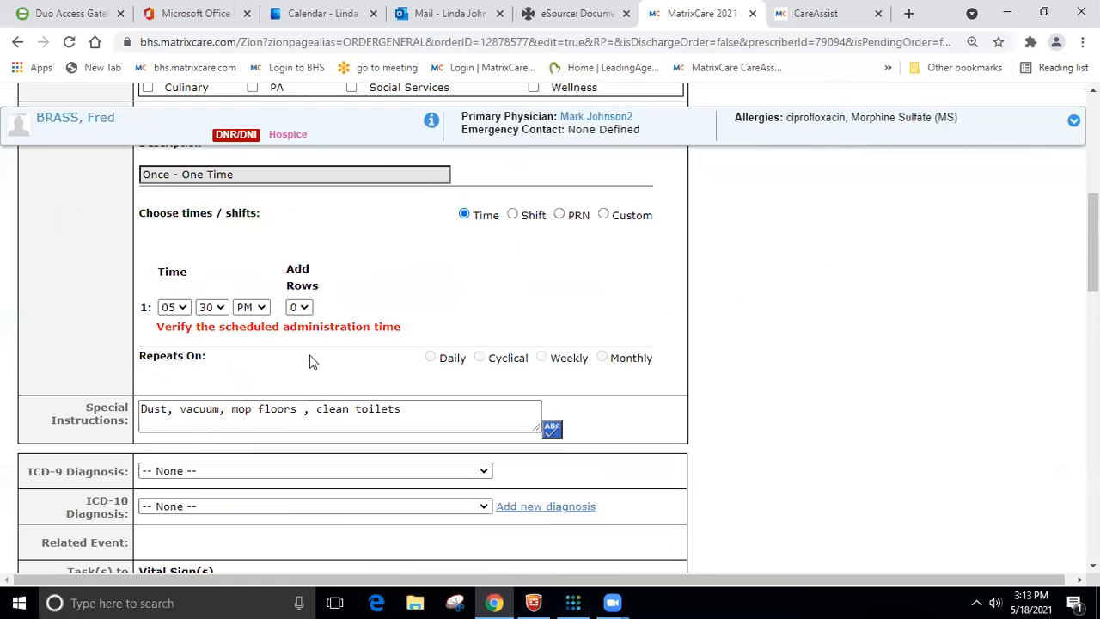
pyautogui.scroll(2, 234, 296)
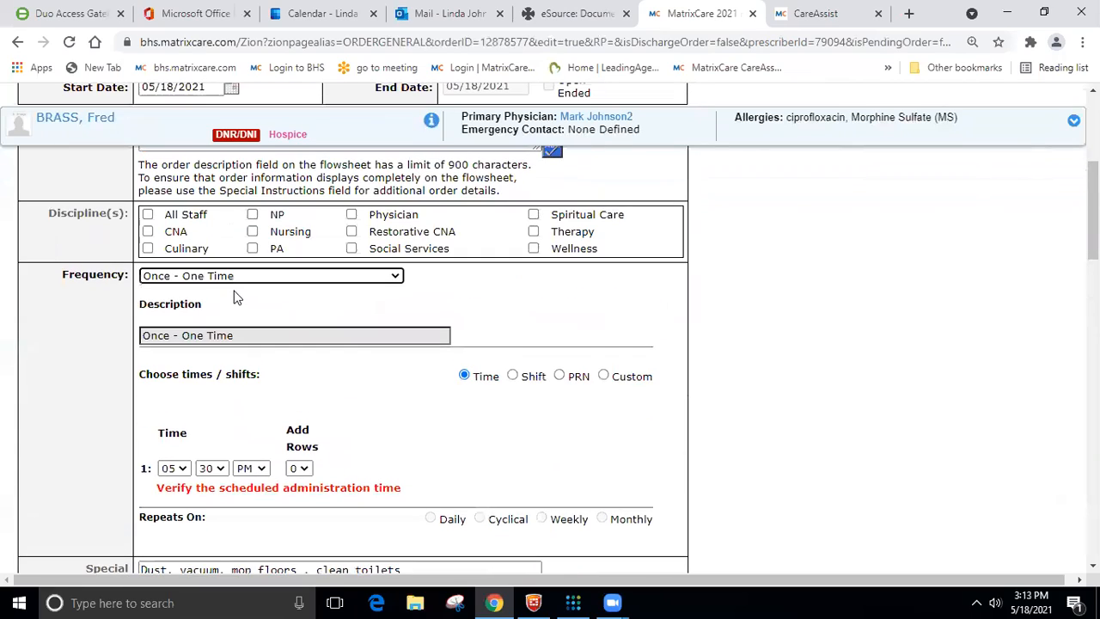
pyautogui.scroll(-2, 235, 302)
pyautogui.scroll(7, 230, 305)
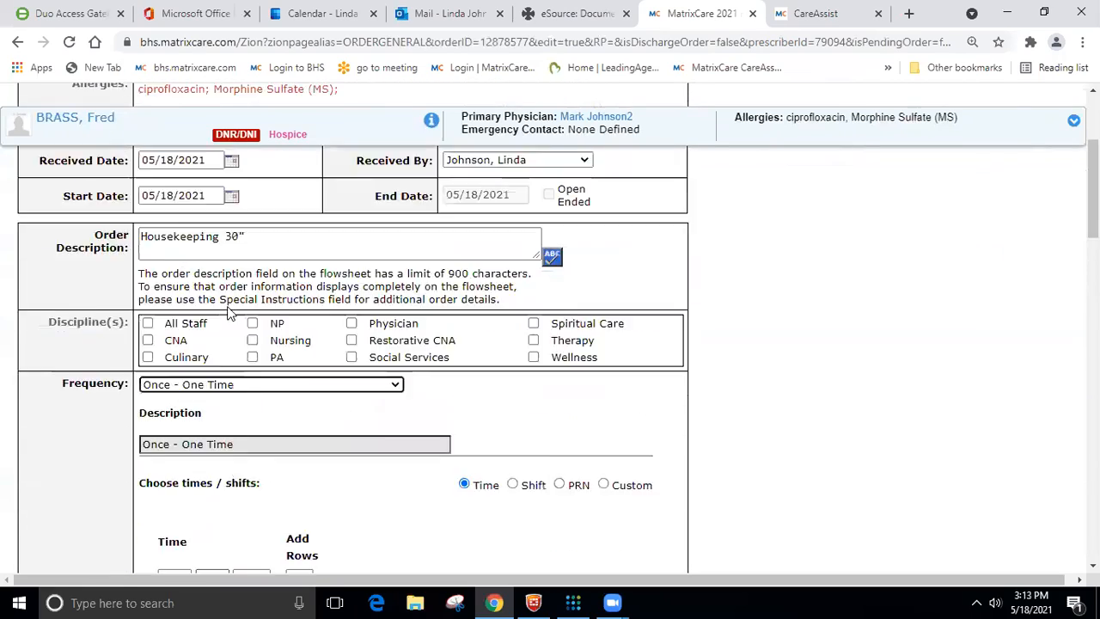
pyautogui.scroll(-4, 227, 306)
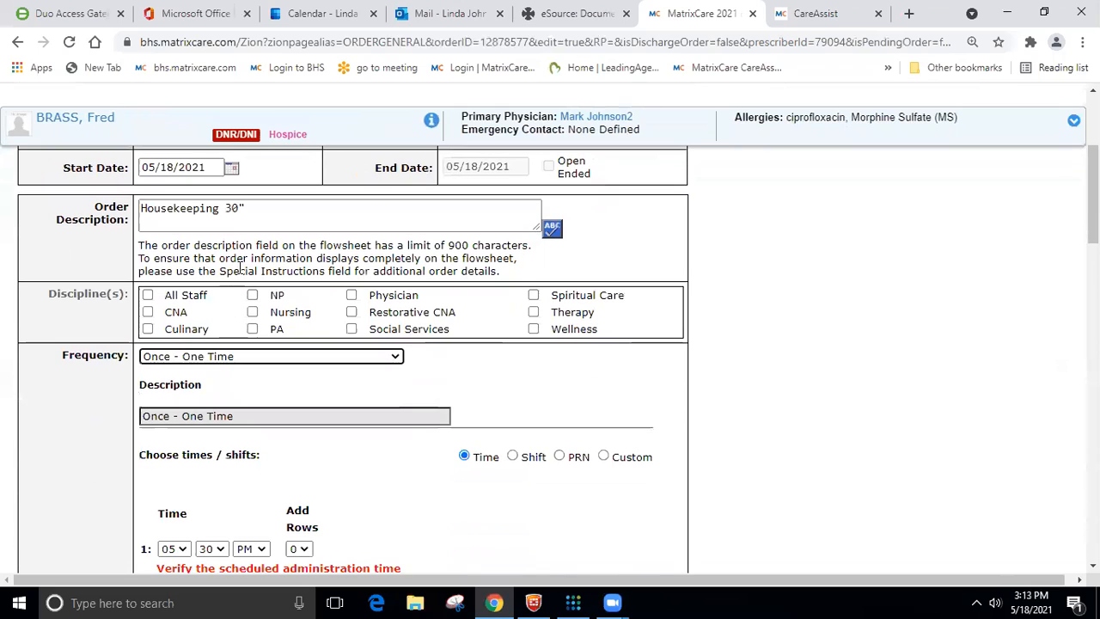
pyautogui.click(230, 168)
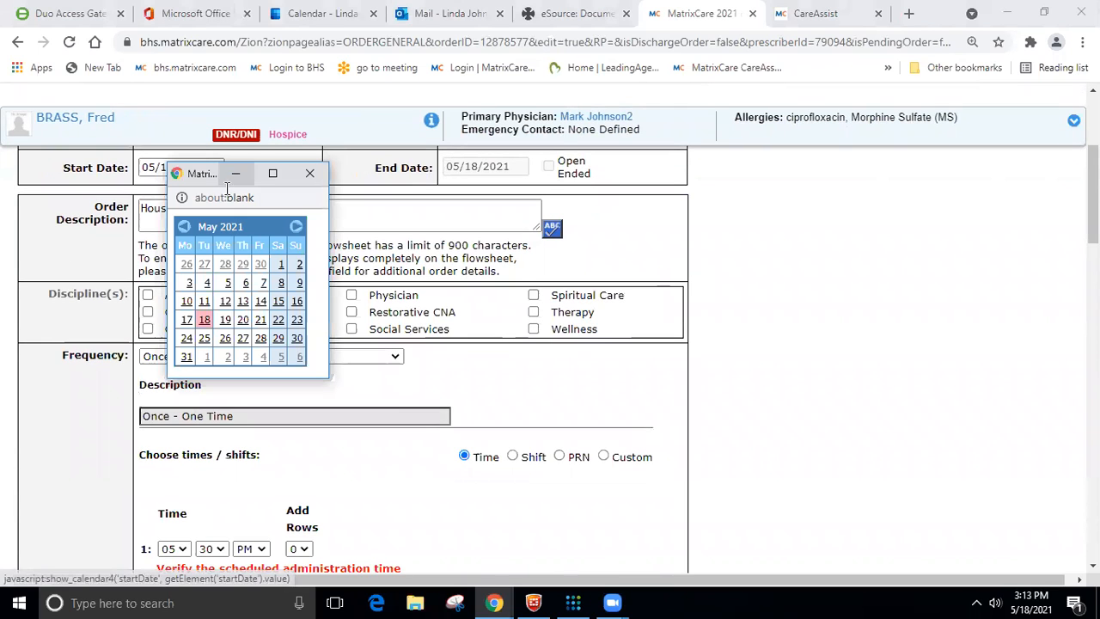
pyautogui.click(225, 320)
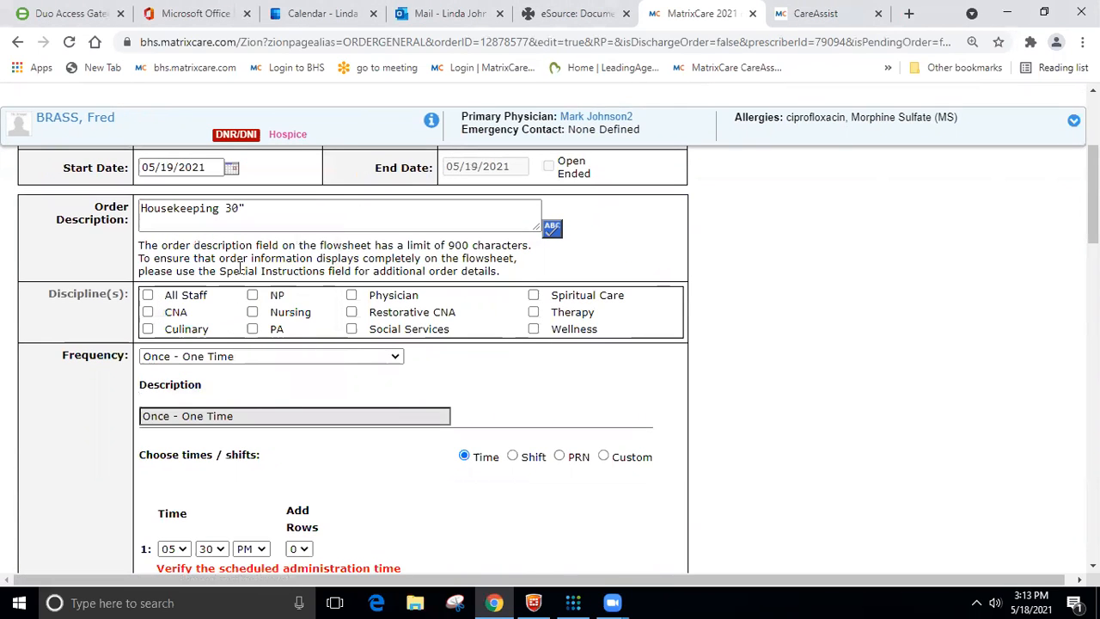
# - Replace the order's special instructions with "Requested a special cleaning, shampoo today"
pyautogui.scroll(-2, 251, 259)
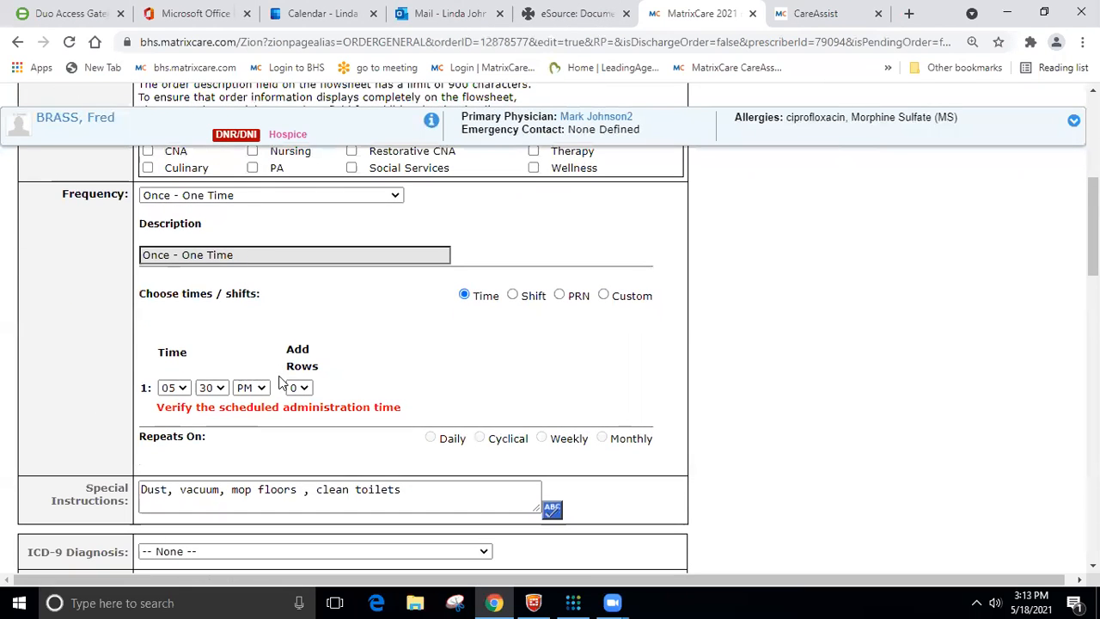
pyautogui.scroll(-2, 247, 268)
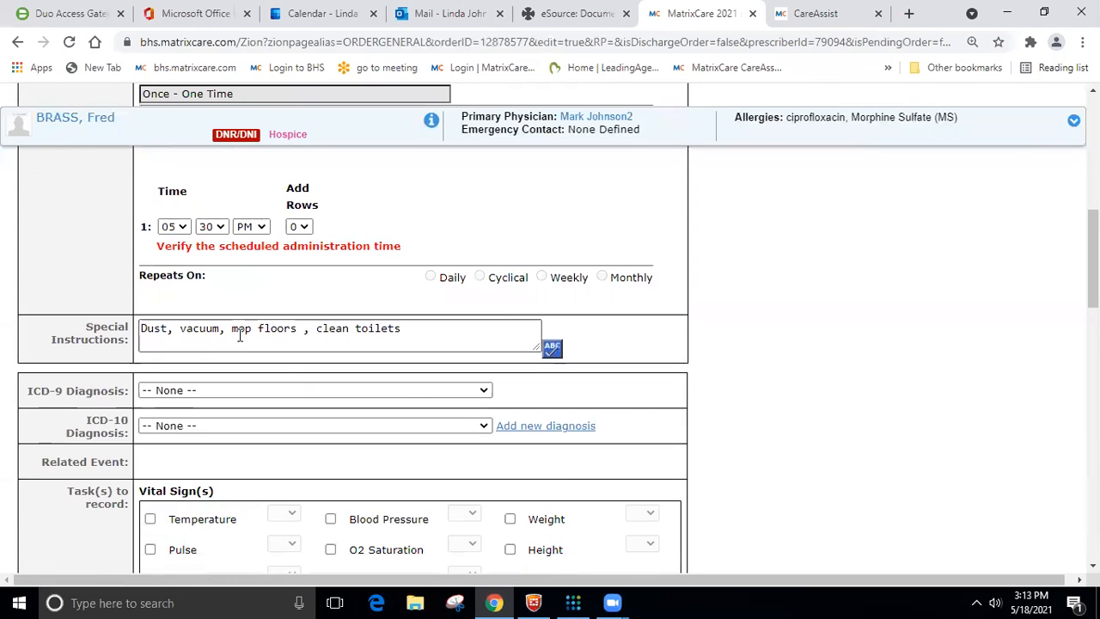
pyautogui.moveTo(408, 333); pyautogui.dragTo(129, 328)
pyautogui.write('R')
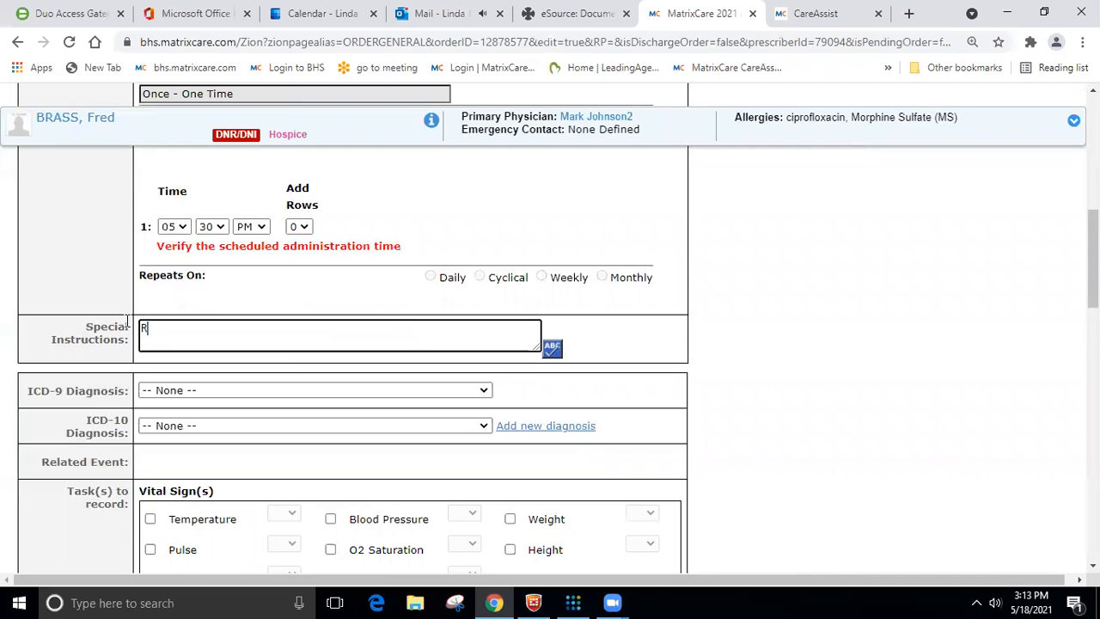
pyautogui.write('equested a special cleaning, shampoo today')
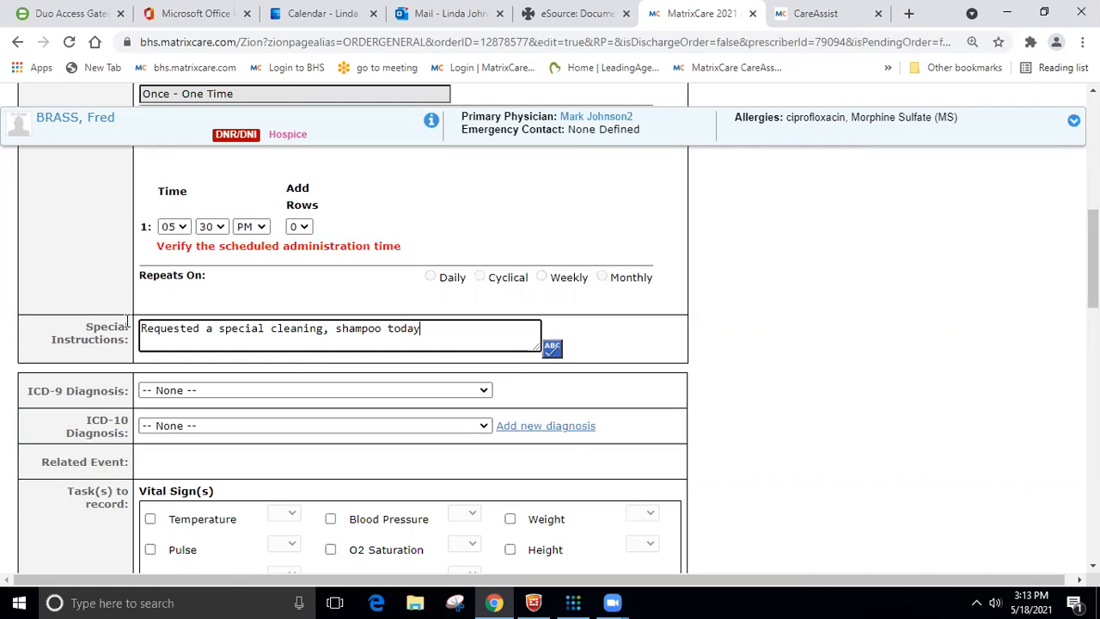
# - Schedule the one-time order by shift instead of time and proceed to the order confirmation
pyautogui.scroll(3, 129, 309)
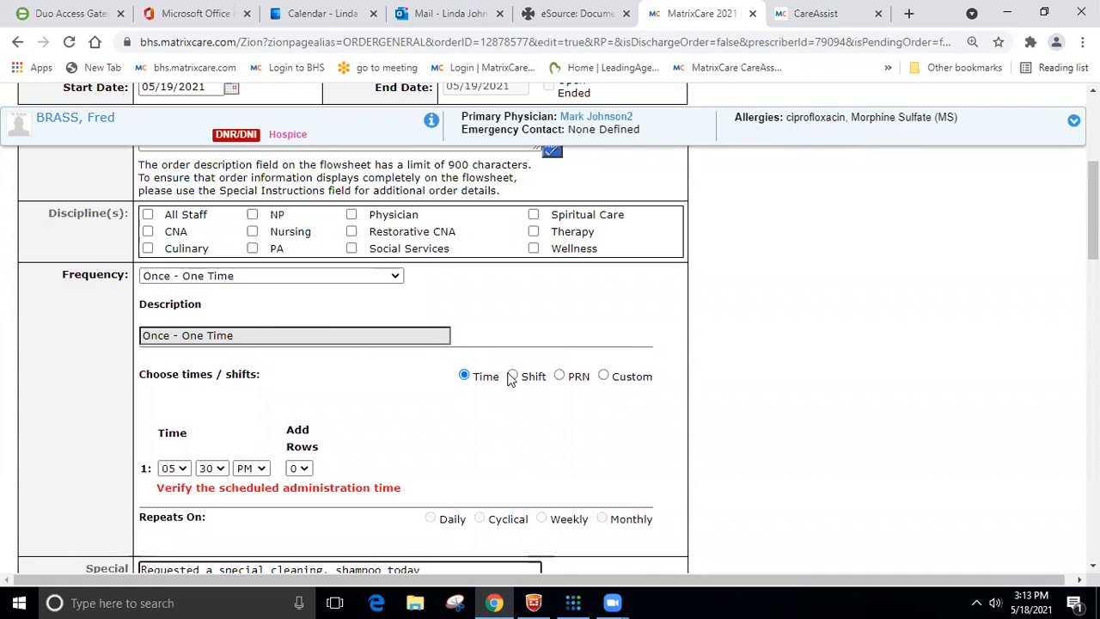
pyautogui.click(512, 377)
pyautogui.scroll(-2, 486, 438)
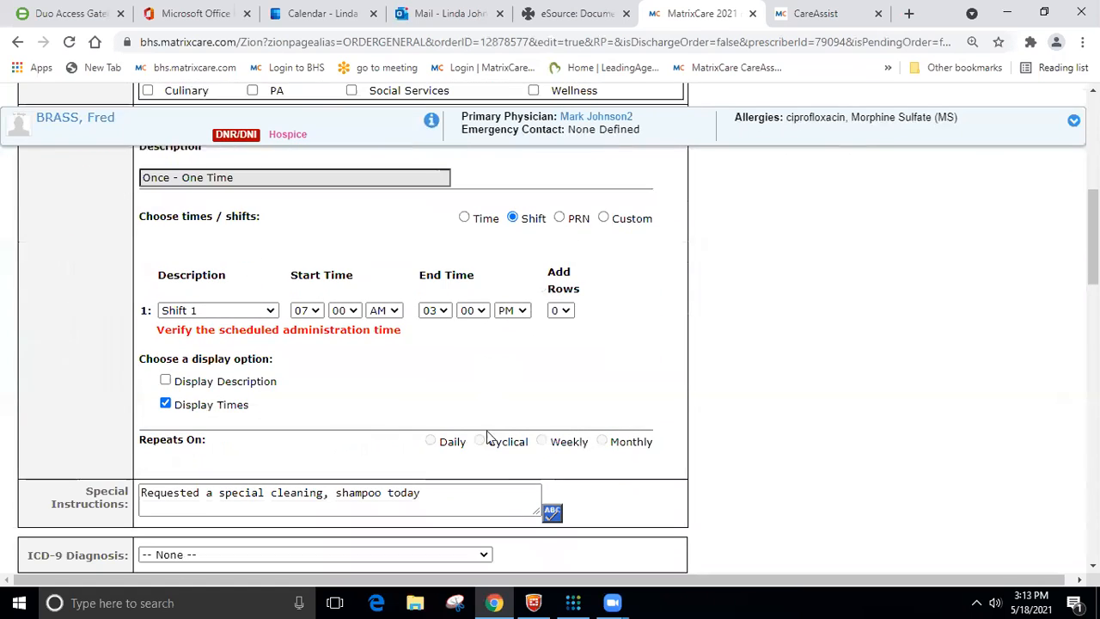
pyautogui.scroll(-15, 571, 267)
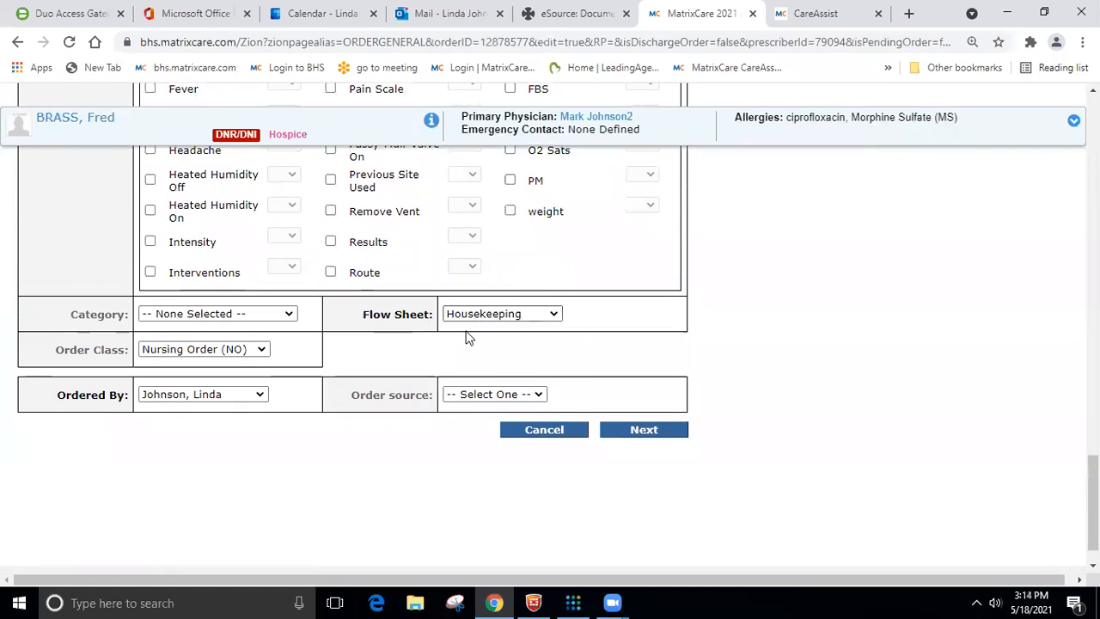
pyautogui.click(651, 429)
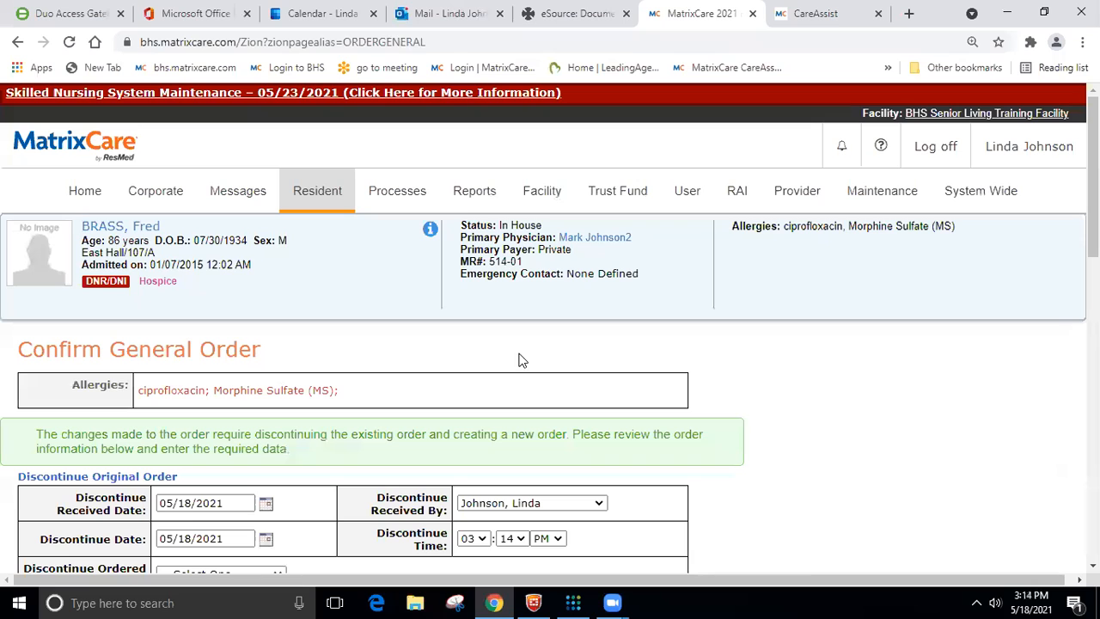
# - Switch to CareAssist, review the location and eMAR assignment choices under Change Assignment, and return to the MatrixCare order confirmation
pyautogui.click(829, 15)
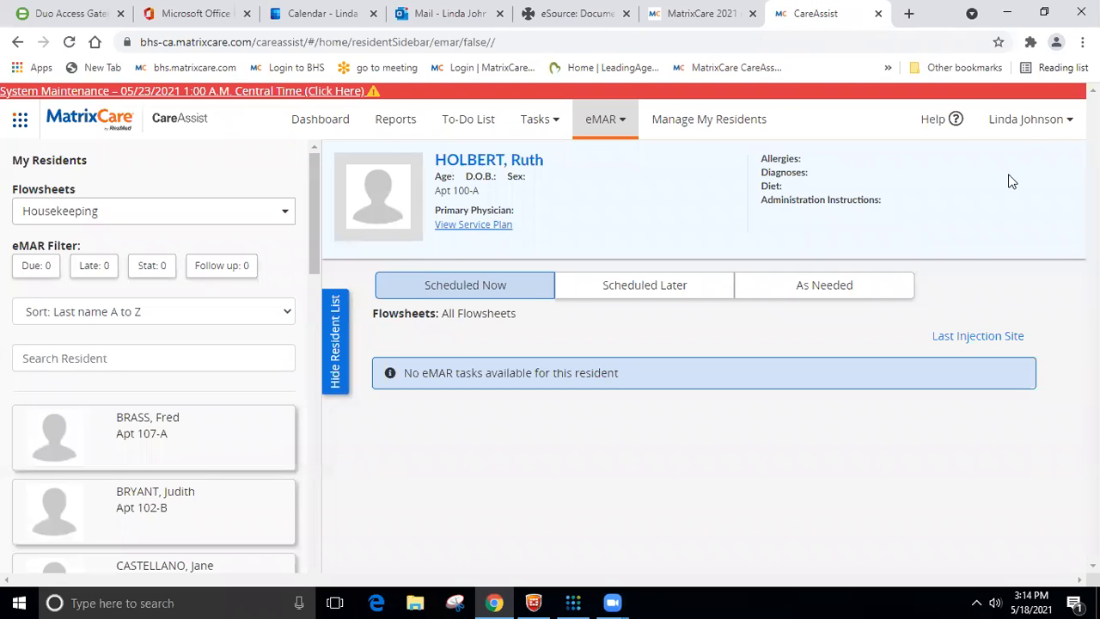
pyautogui.click(1026, 128)
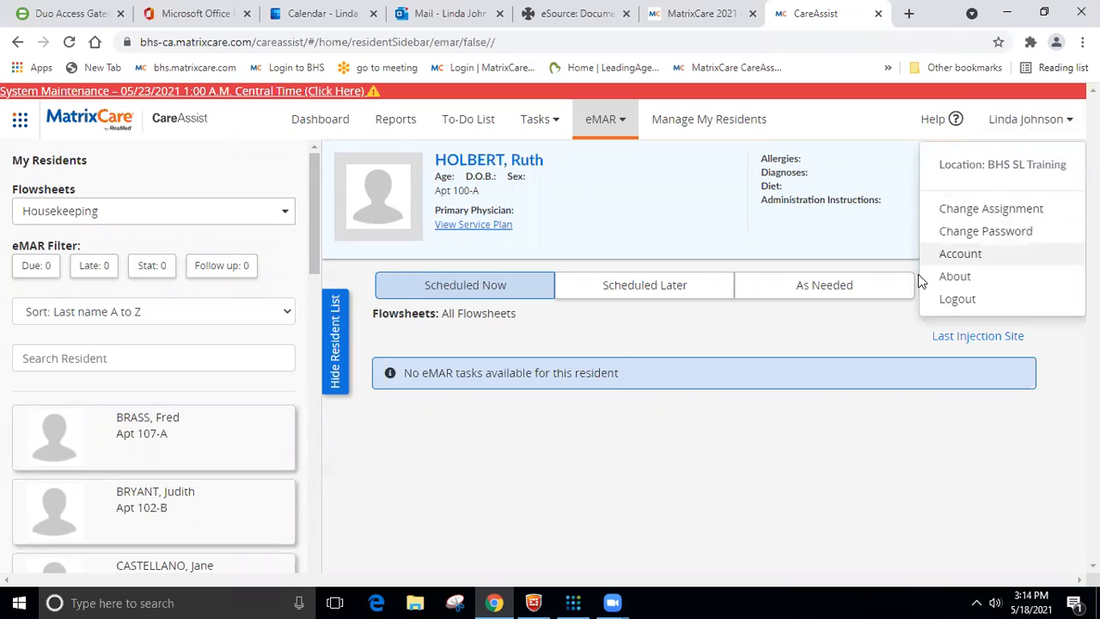
pyautogui.click(991, 209)
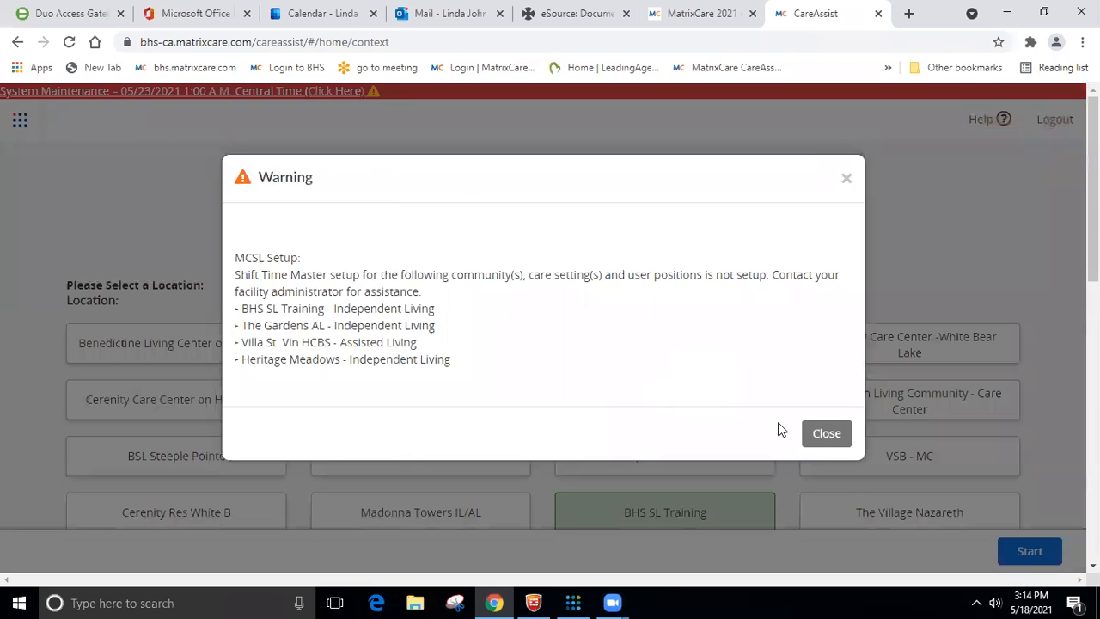
pyautogui.click(825, 442)
pyautogui.scroll(-4, 593, 376)
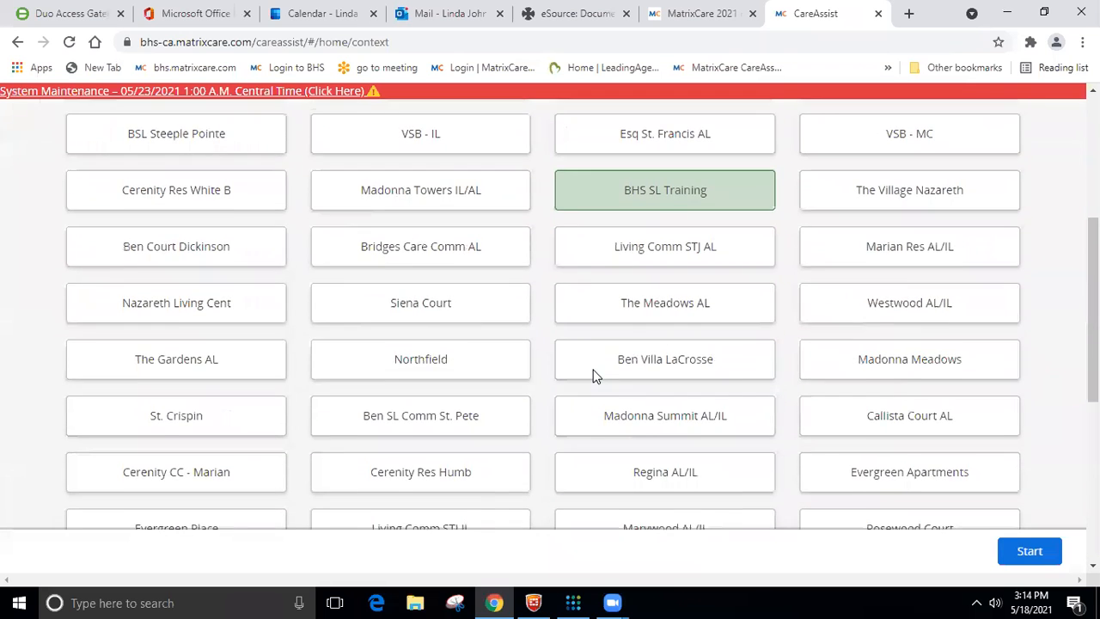
pyautogui.scroll(-5, 594, 375)
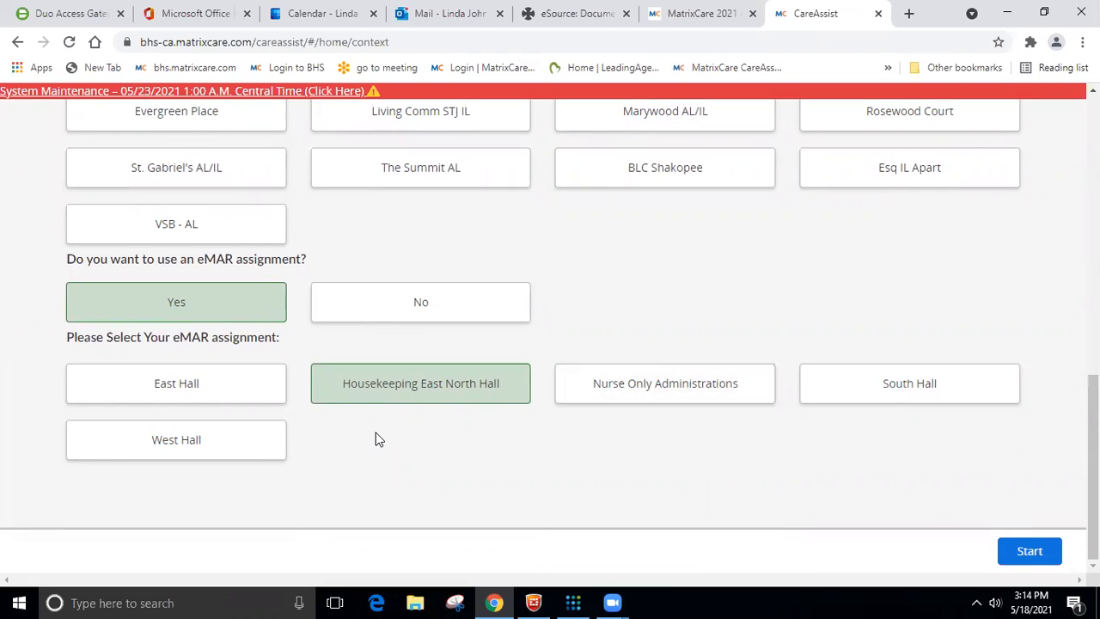
pyautogui.click(701, 13)
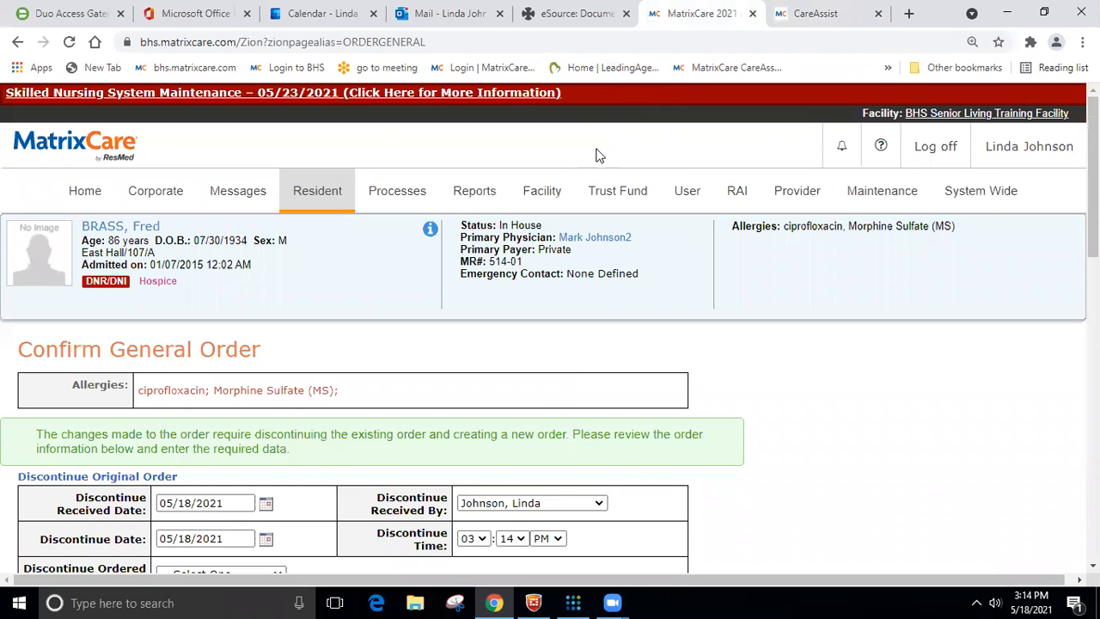
# - Open the parameters for the eMAR Facility Administration History report from the facility reports
pyautogui.click(542, 196)
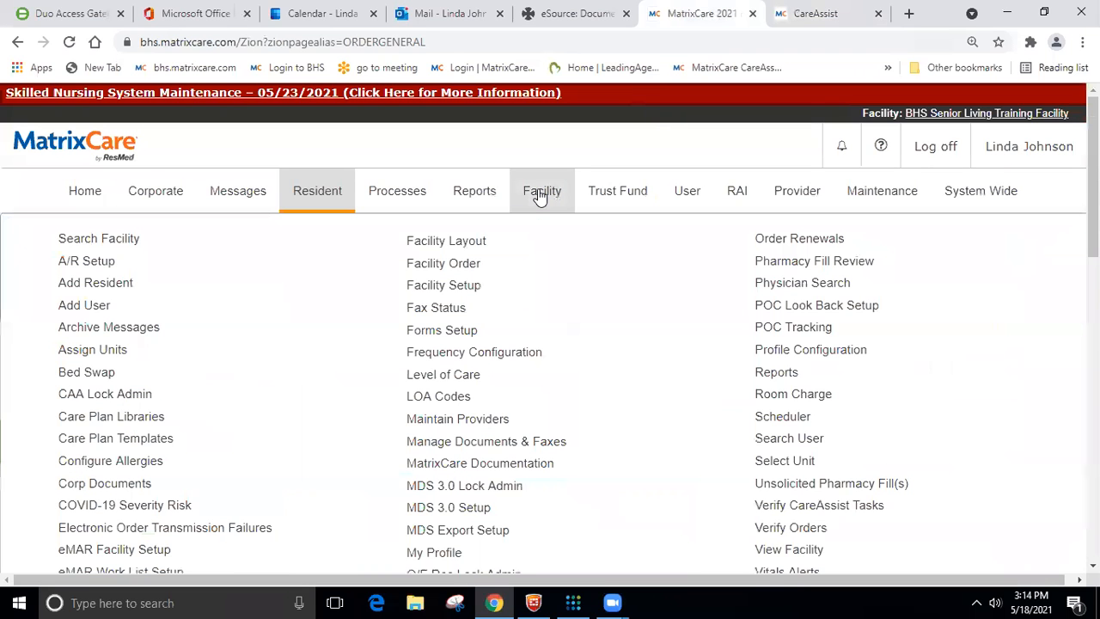
pyautogui.click(760, 381)
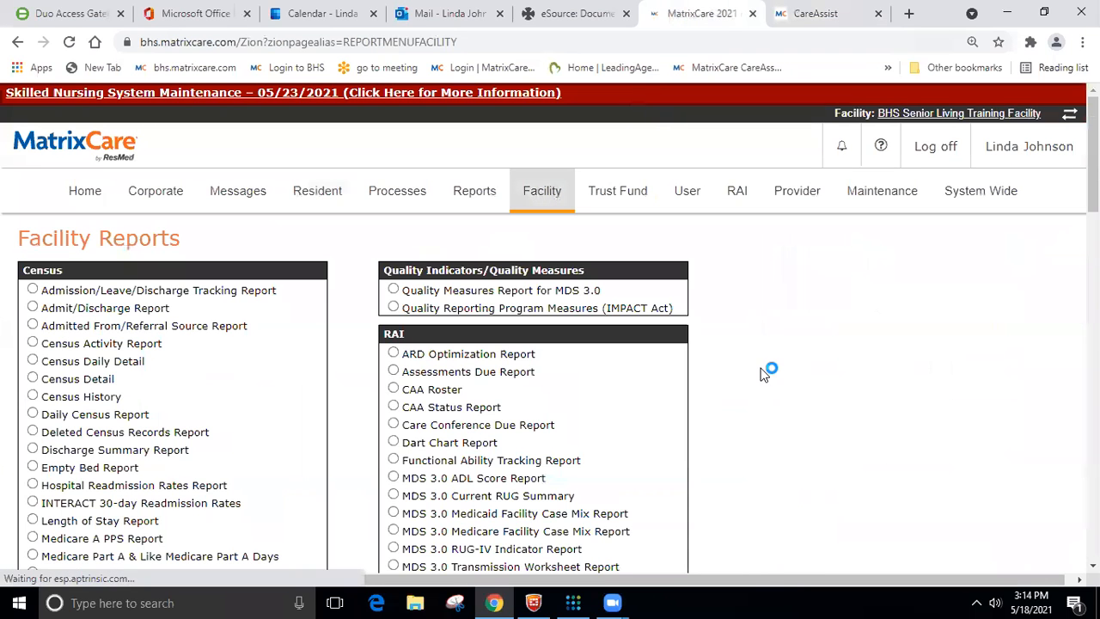
pyautogui.scroll(-2, 378, 268)
pyautogui.scroll(-5, 378, 268)
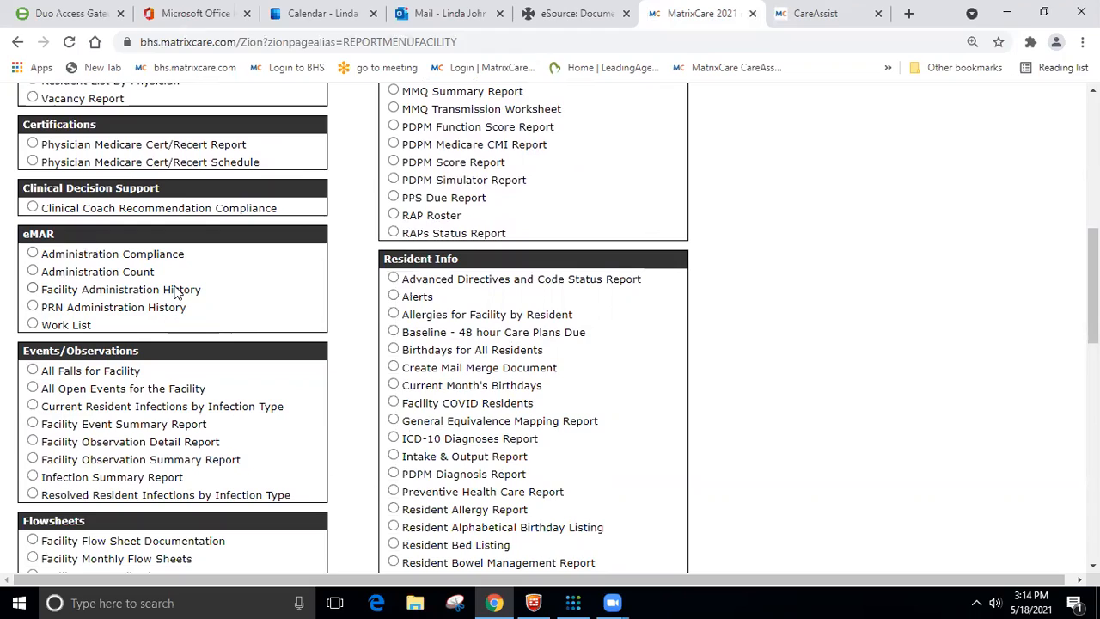
pyautogui.click(33, 289)
pyautogui.scroll(-8, 268, 341)
pyautogui.scroll(-3, 494, 437)
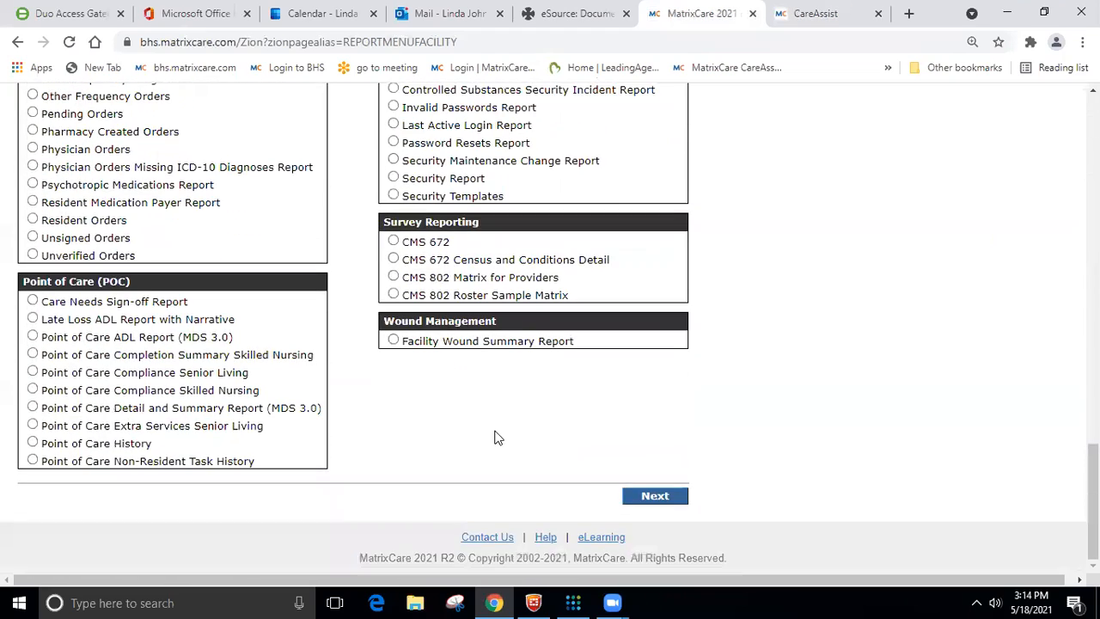
pyautogui.click(655, 498)
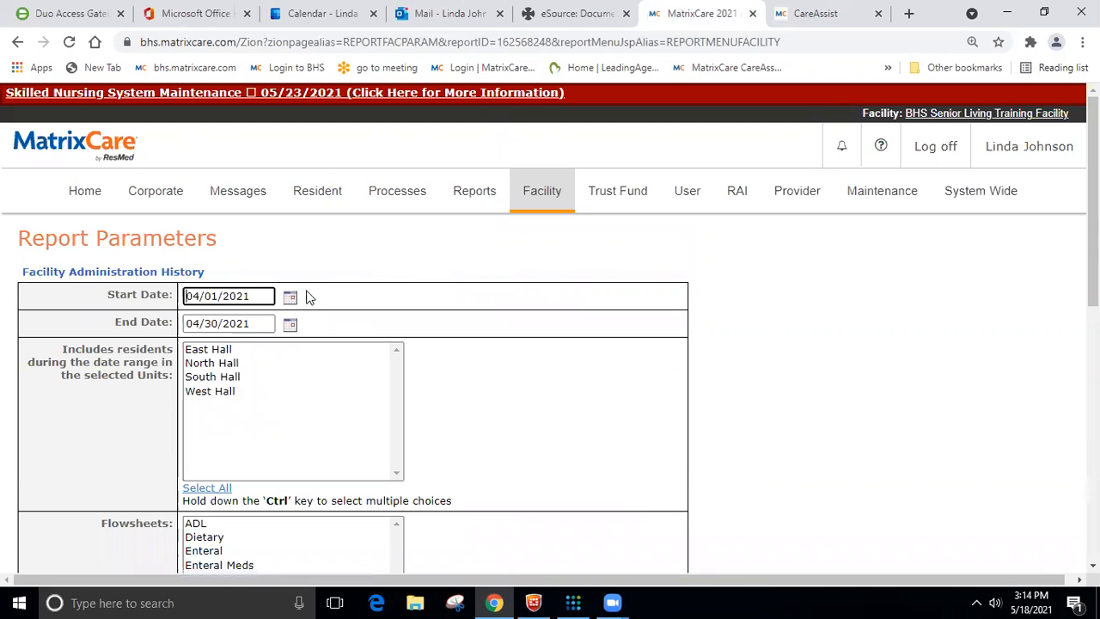
# - Set the report's start date to 03/30/2021 and include residents from all units
pyautogui.click(290, 296)
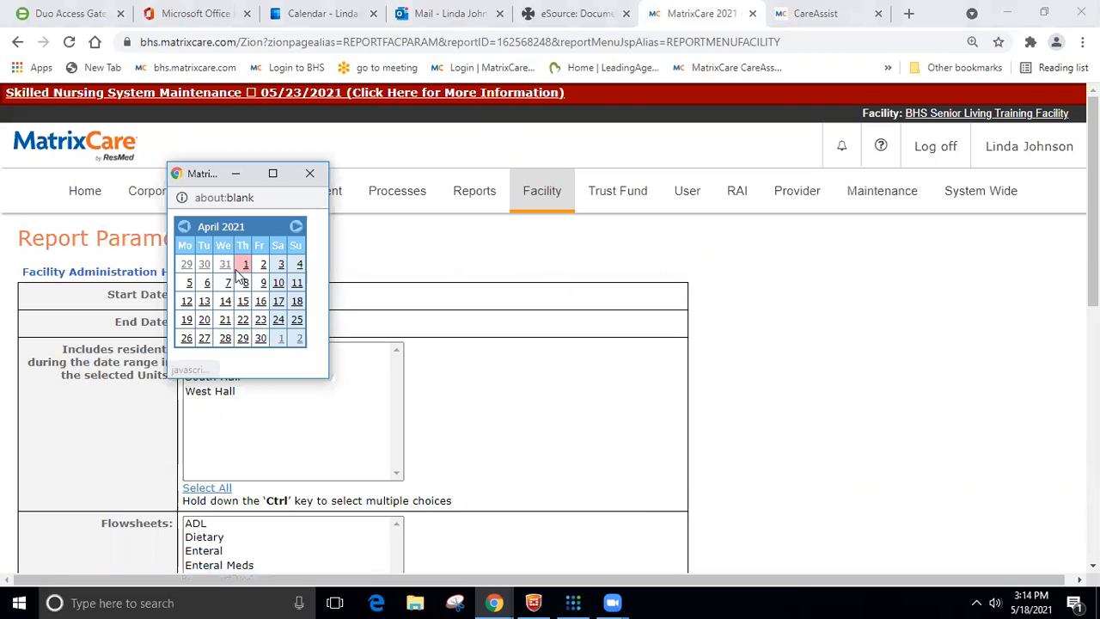
pyautogui.click(204, 264)
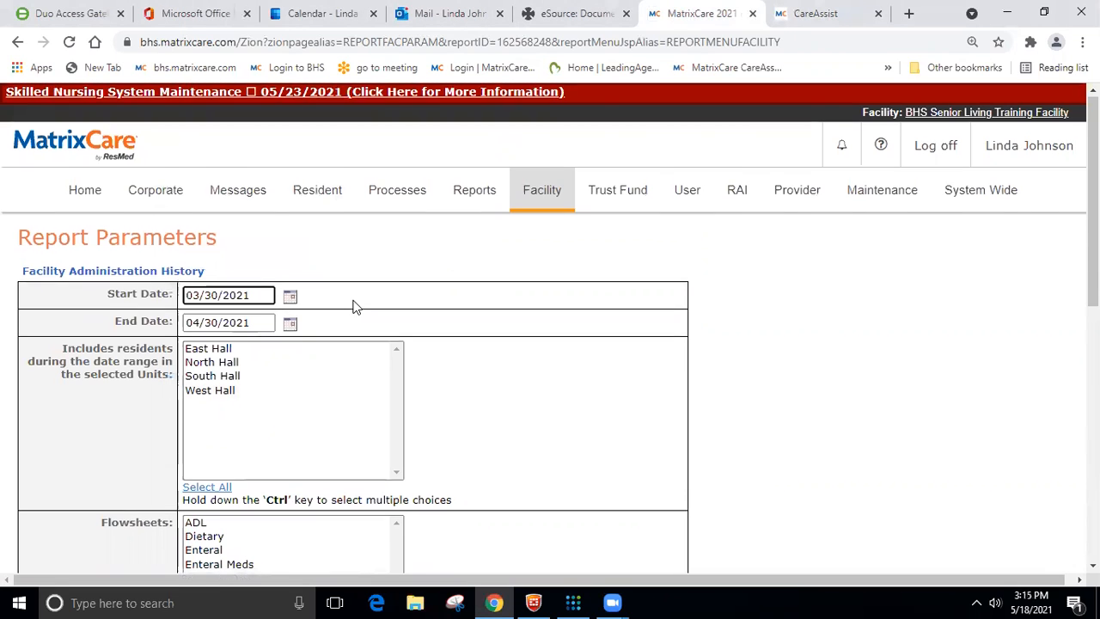
pyautogui.scroll(-1, 352, 307)
pyautogui.click(220, 407)
pyautogui.scroll(-3, 292, 313)
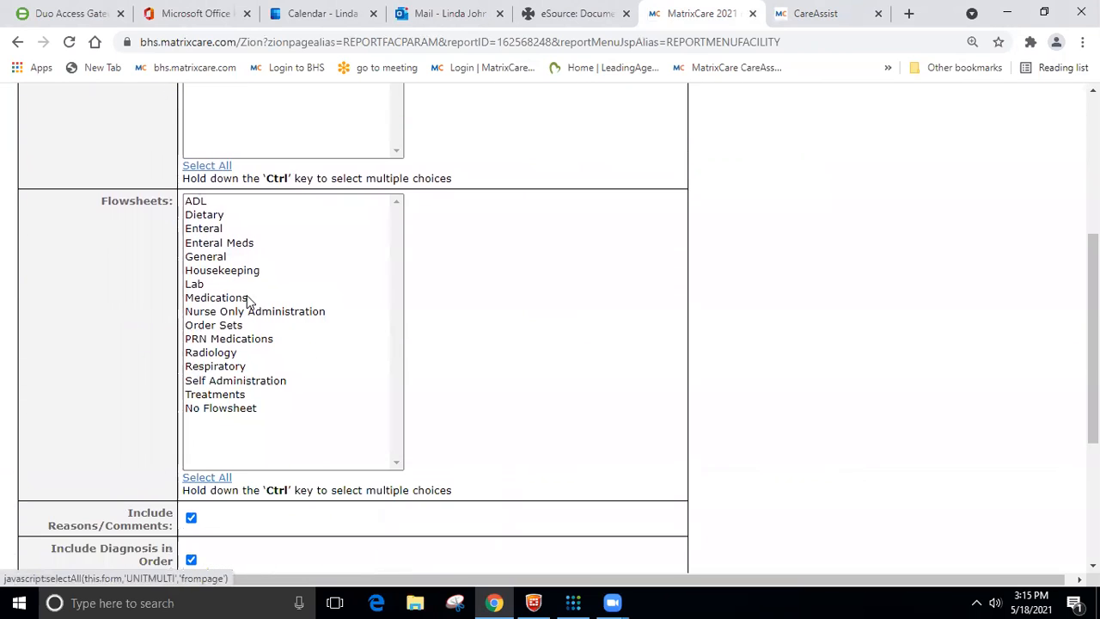
# - Select the Housekeeping flowsheet and try to run the Facility Administration History report
pyautogui.click(232, 271)
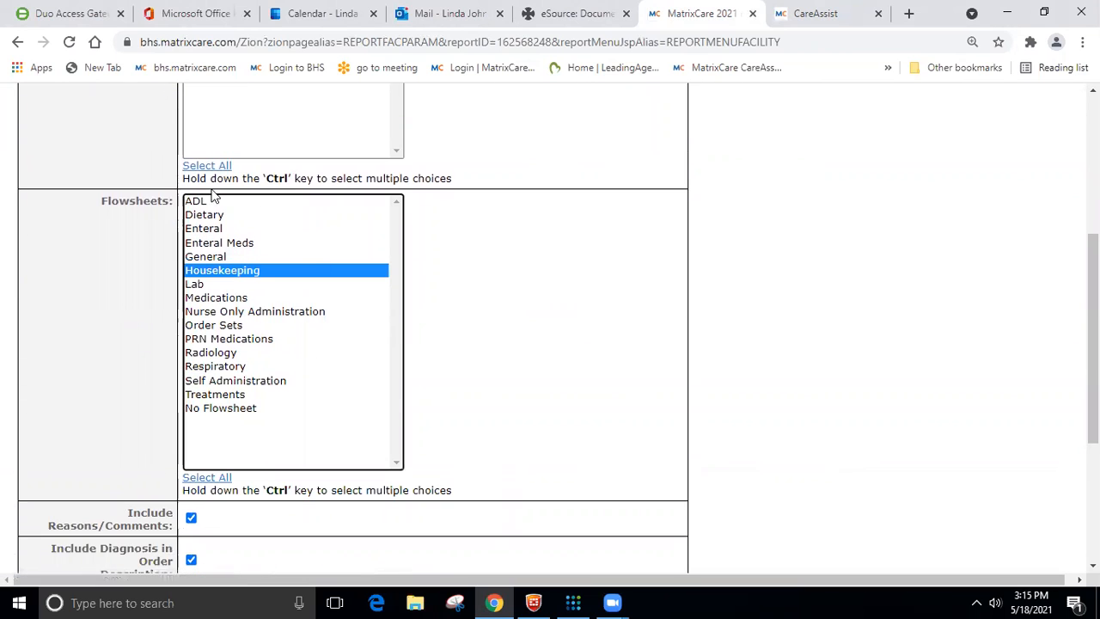
pyautogui.scroll(-4, 307, 344)
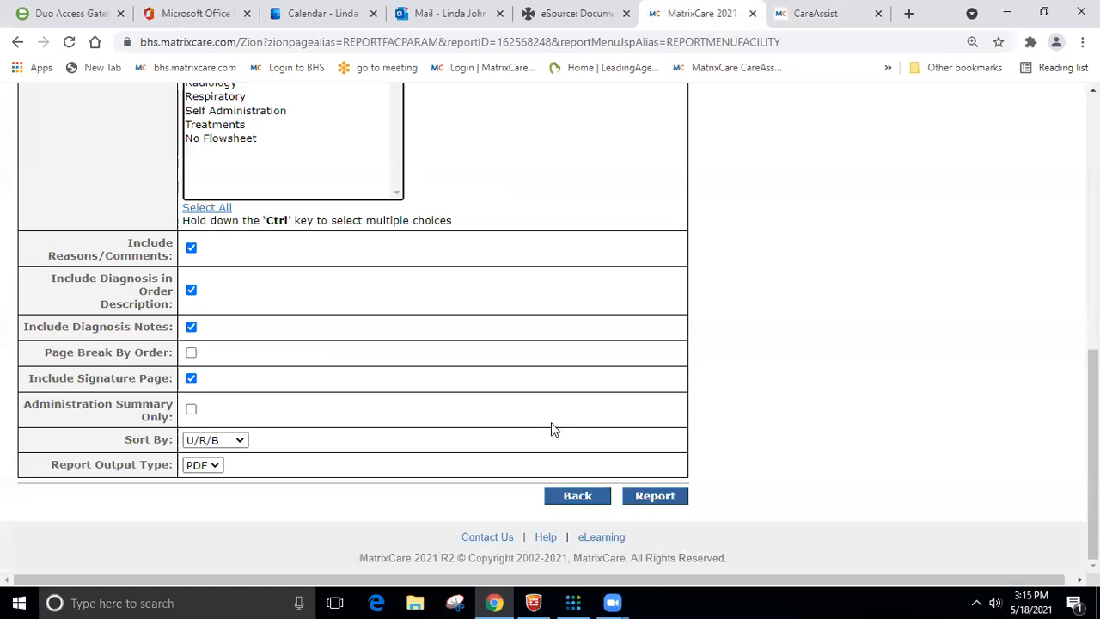
pyautogui.click(658, 498)
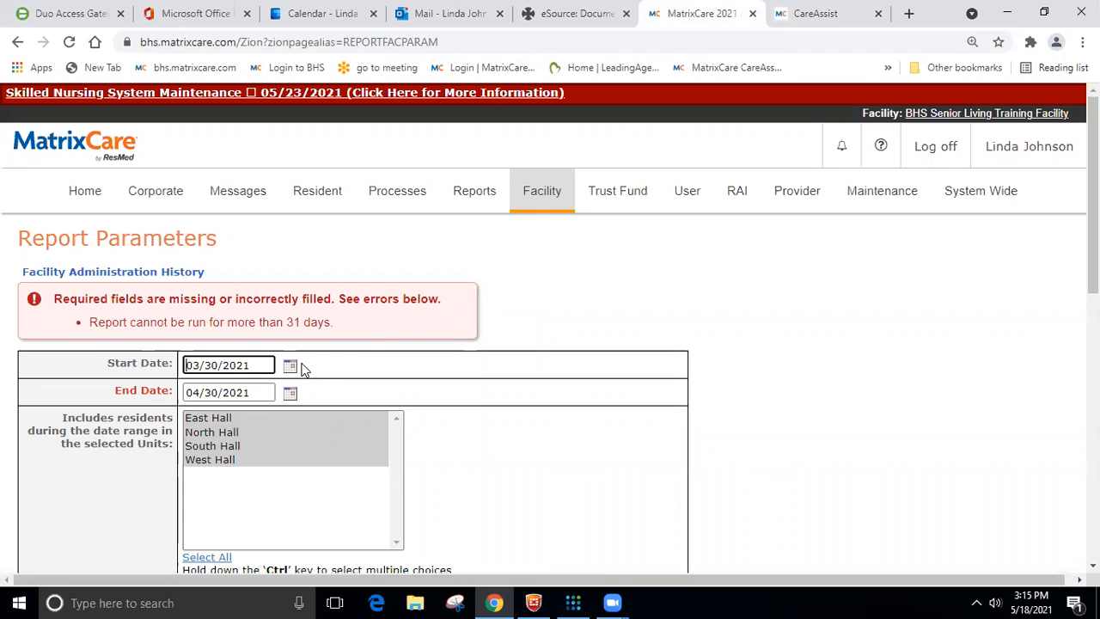
# - Set the end date to 04/28/2021, run the report as PDF and maximize its window
pyautogui.click(290, 393)
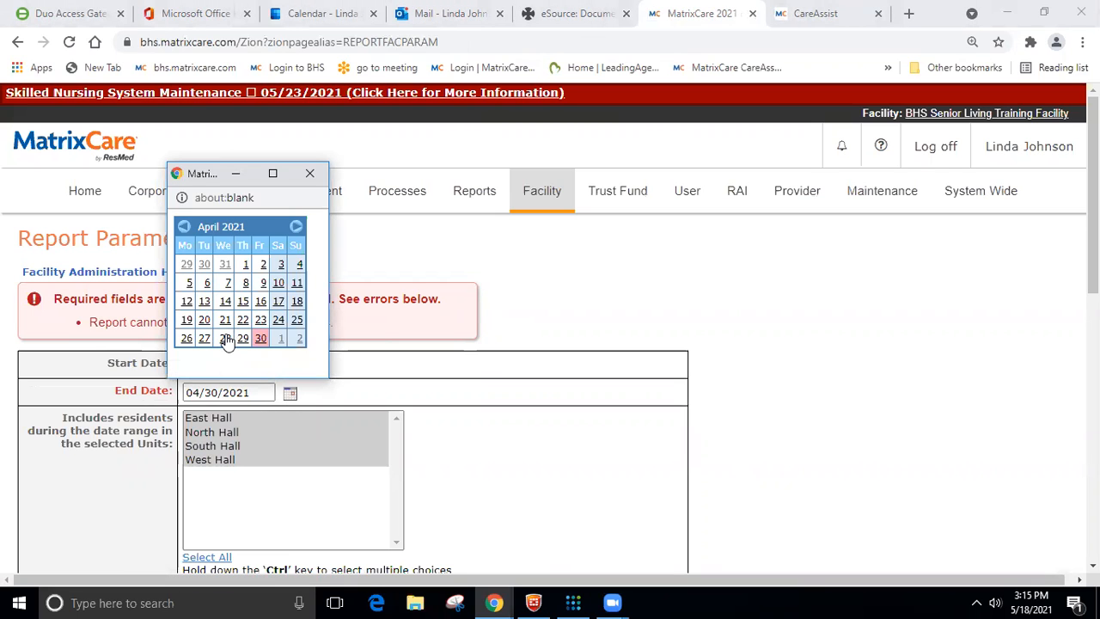
pyautogui.click(225, 338)
pyautogui.scroll(-1, 405, 330)
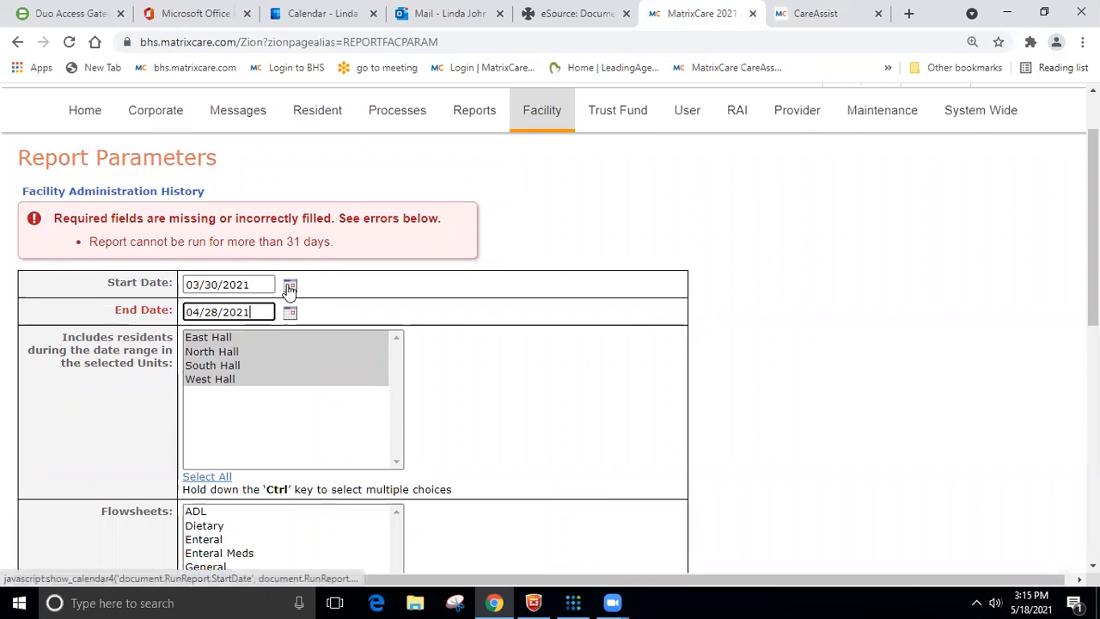
pyautogui.scroll(-5, 297, 292)
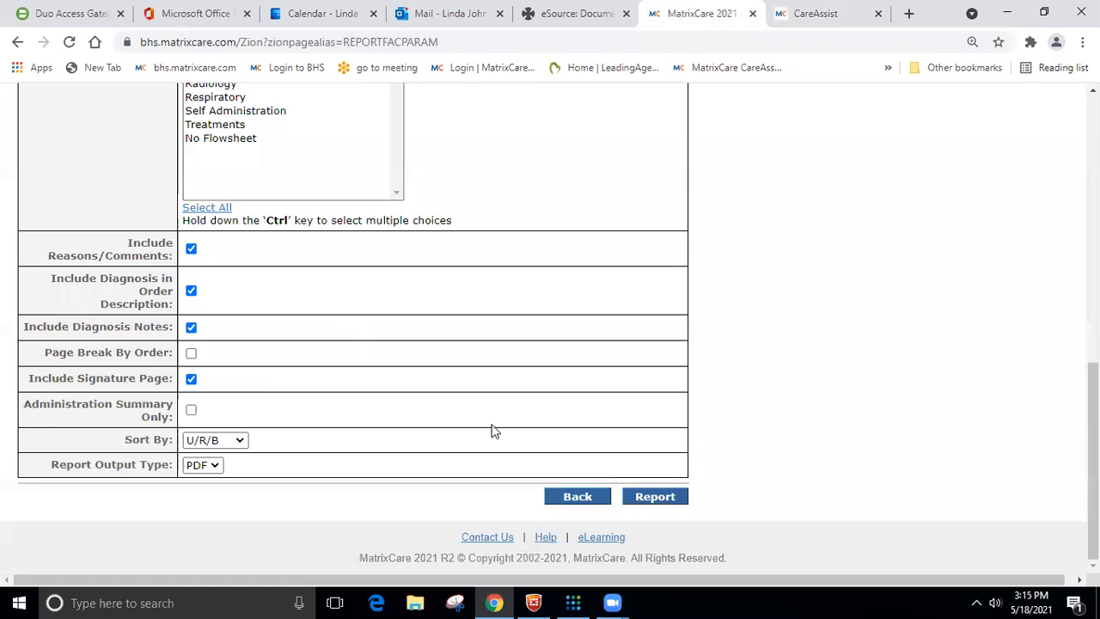
pyautogui.click(658, 498)
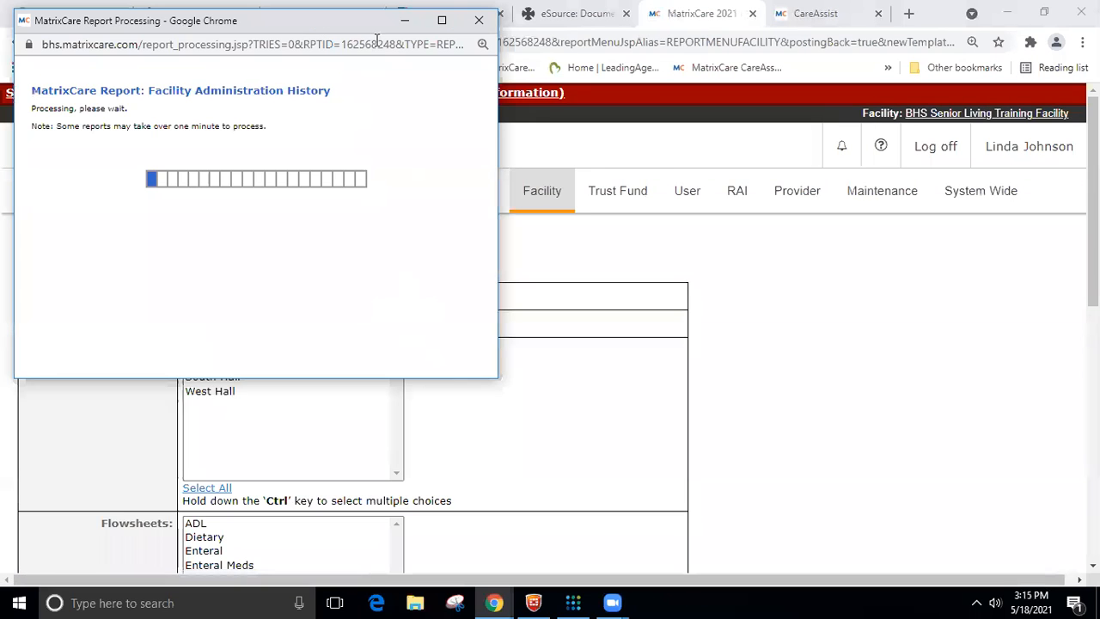
pyautogui.click(439, 19)
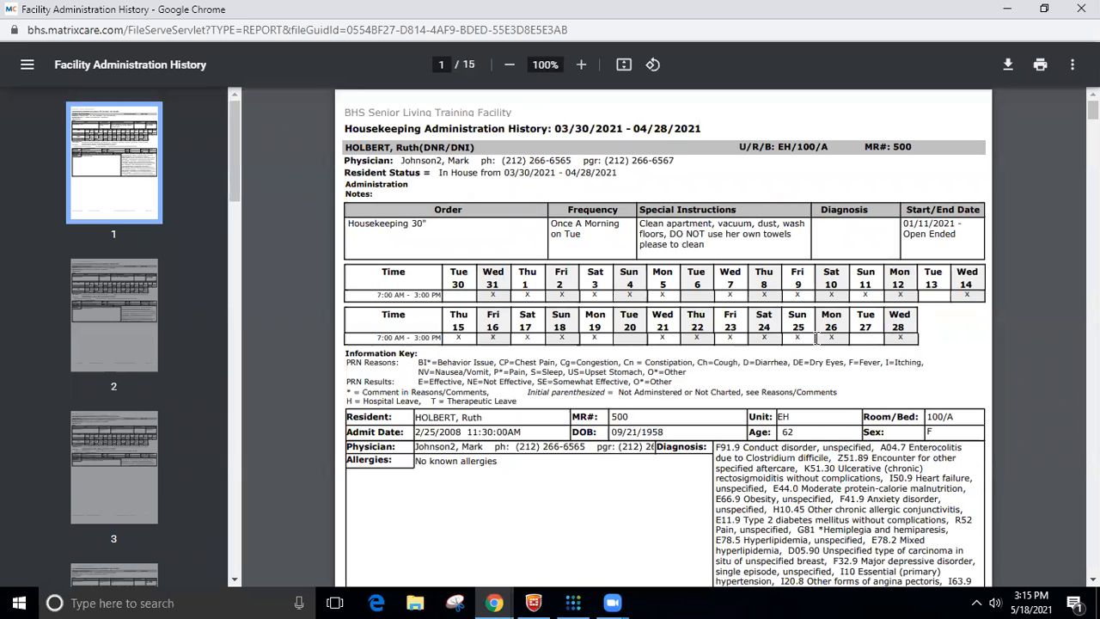
# - Review the residents' housekeeping orders and daily charting grids in the report, up to the East Hall 107/A resident
pyautogui.scroll(-8, 725, 320)
pyautogui.scroll(-2, 707, 307)
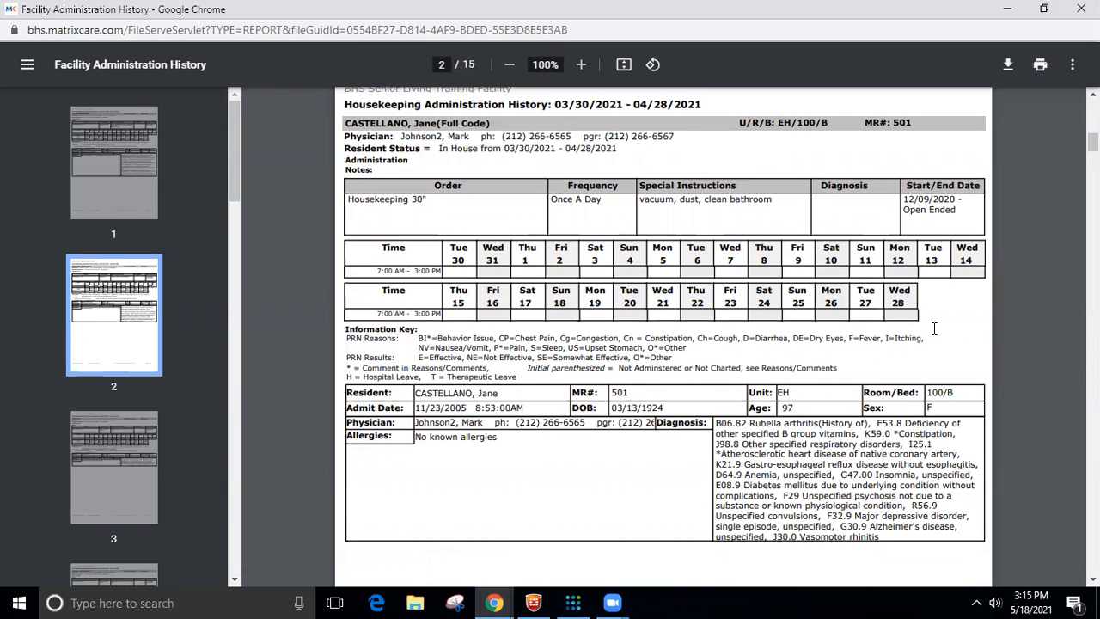
pyautogui.scroll(-10, 569, 258)
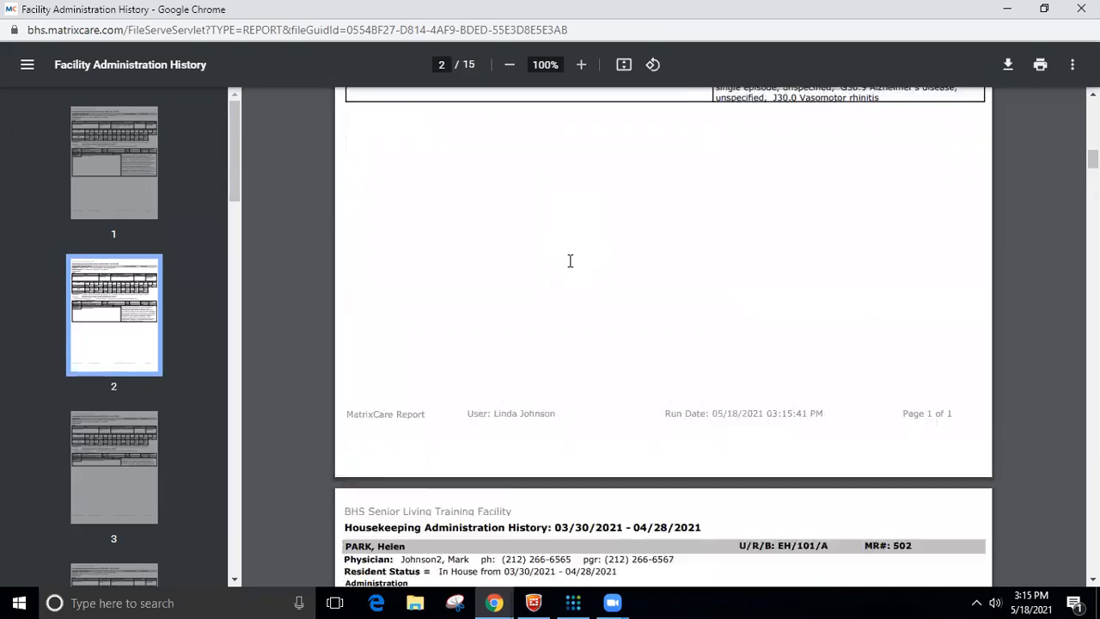
pyautogui.scroll(-11, 569, 256)
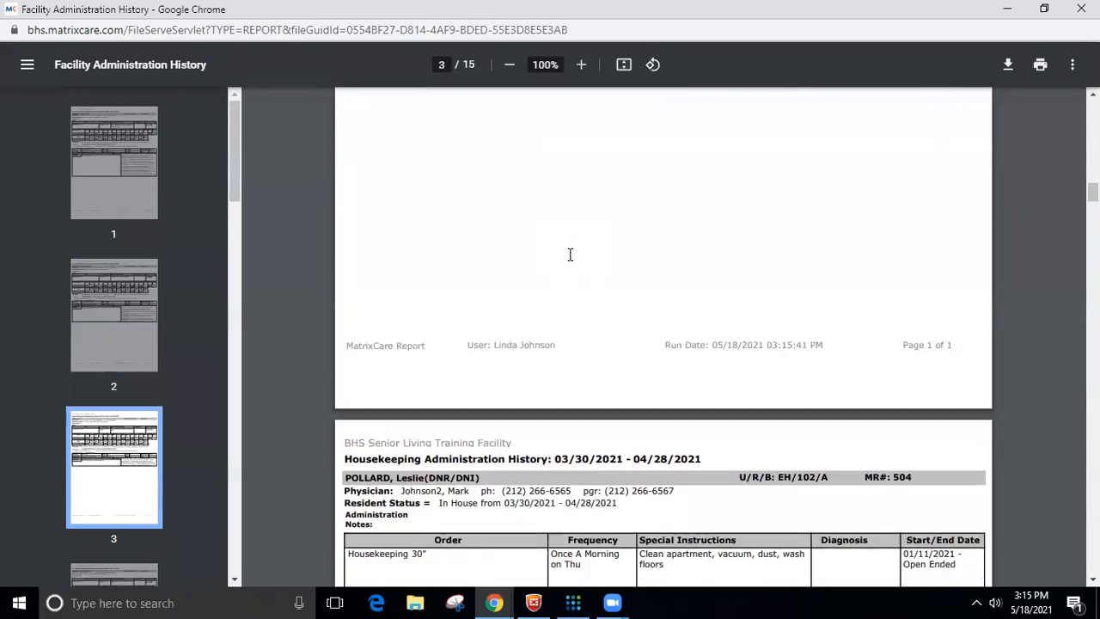
pyautogui.scroll(-10, 570, 251)
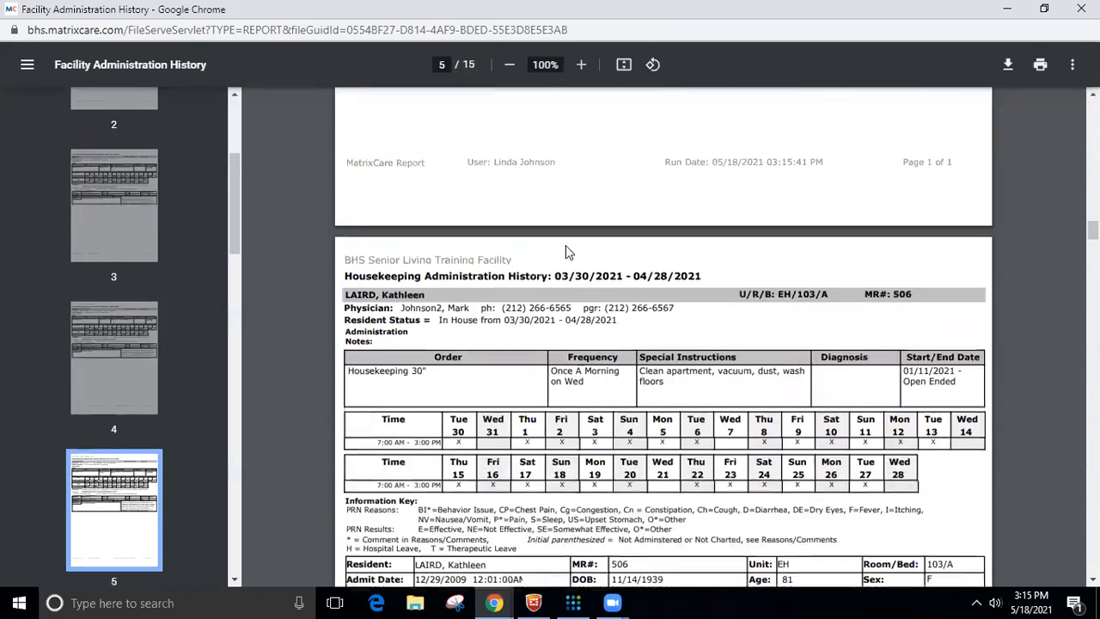
pyautogui.scroll(-14, 565, 250)
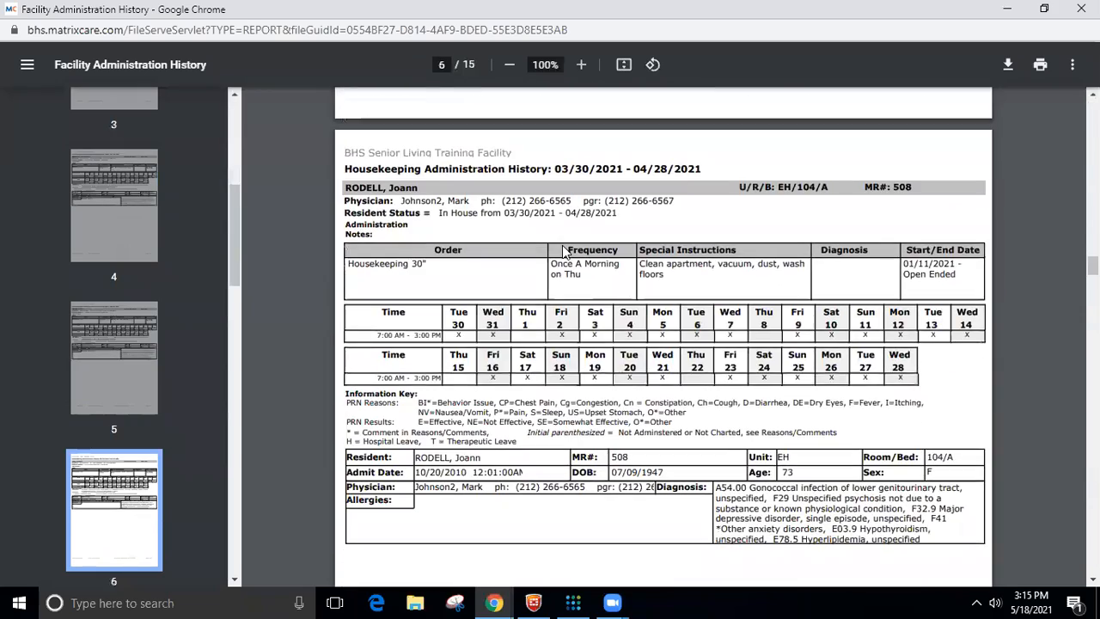
pyautogui.scroll(-4, 562, 250)
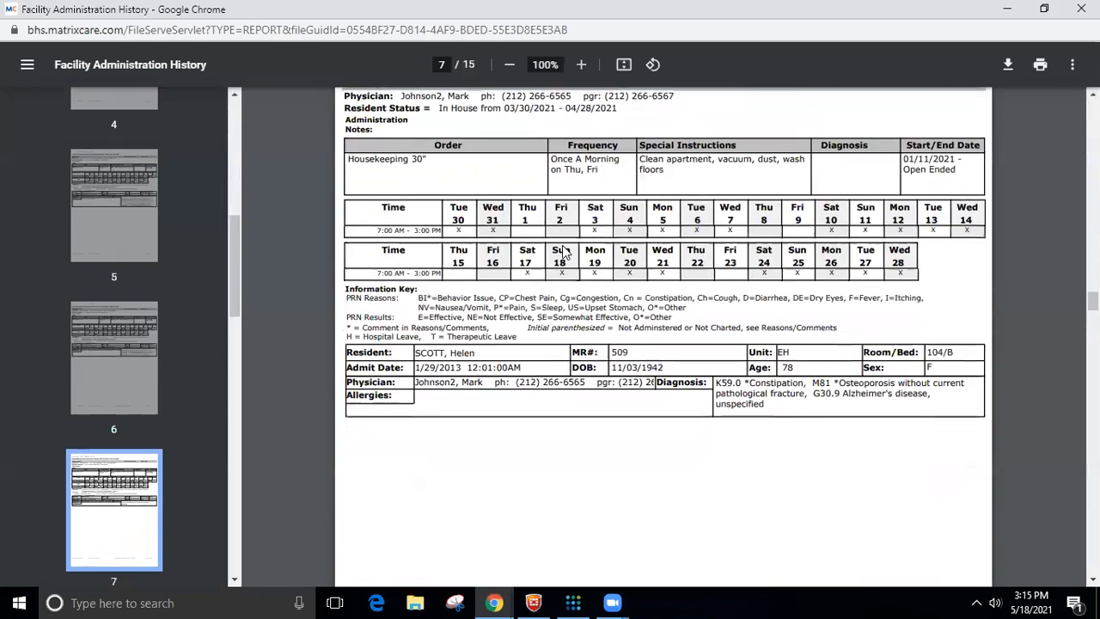
pyautogui.scroll(-7, 563, 250)
pyautogui.scroll(-10, 564, 250)
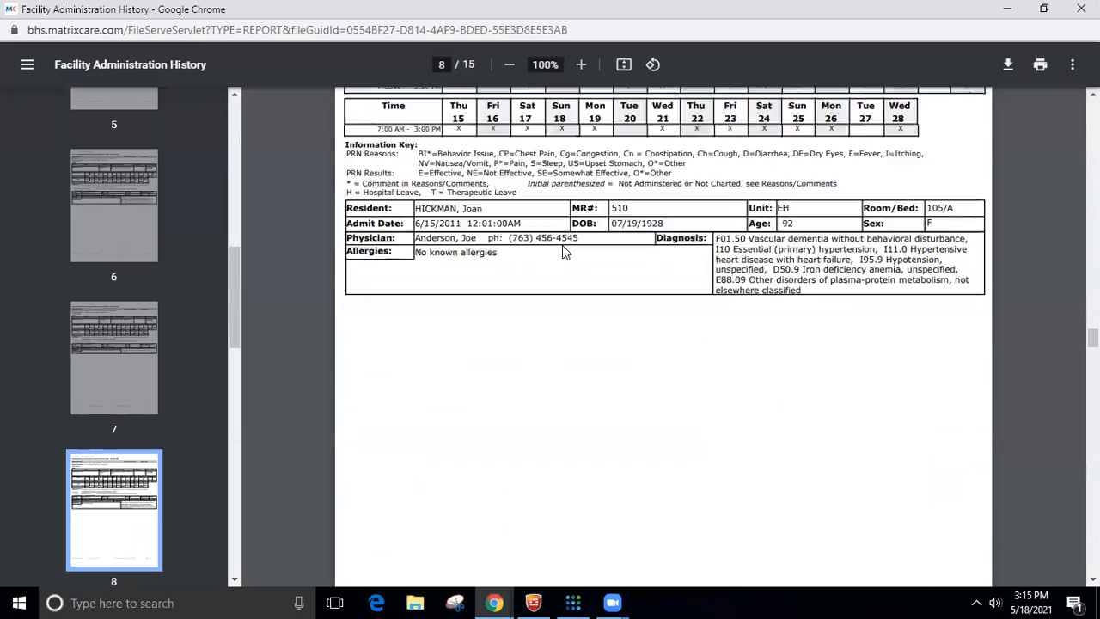
pyautogui.scroll(-4, 563, 250)
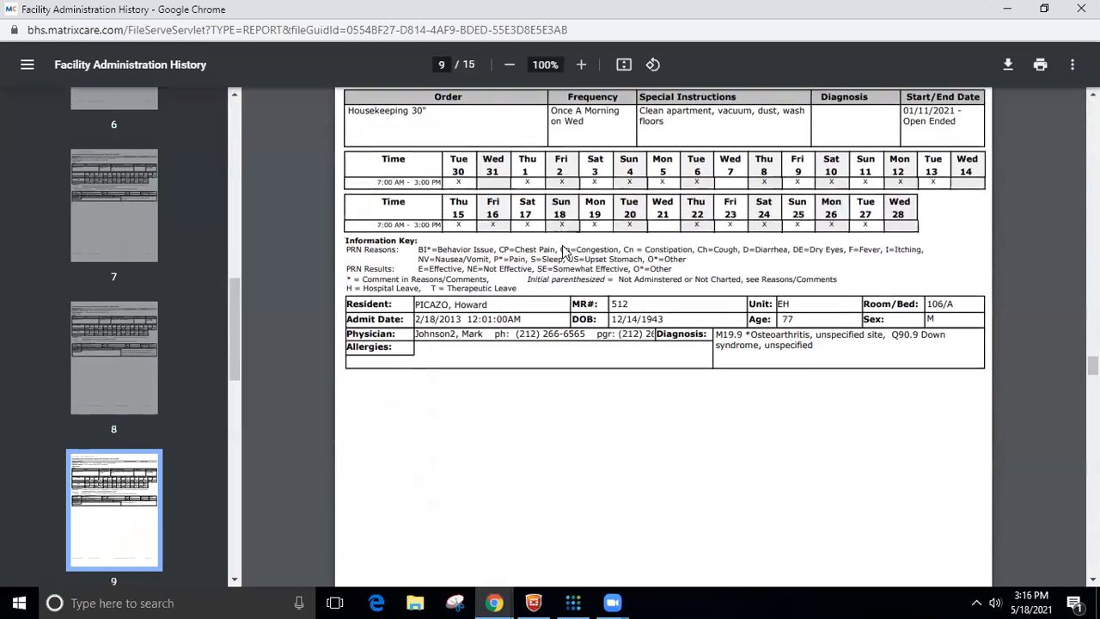
pyautogui.scroll(-10, 563, 250)
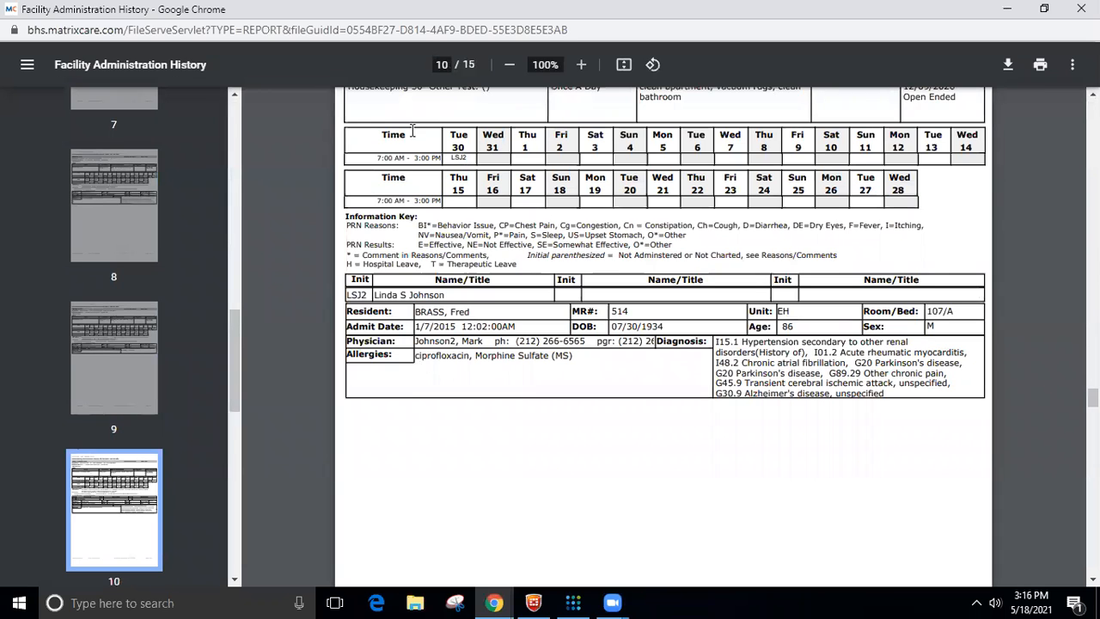
# - Examine the 107/A resident's housekeeping order, charted initials by date and the matching initials and name key
pyautogui.scroll(1, 448, 163)
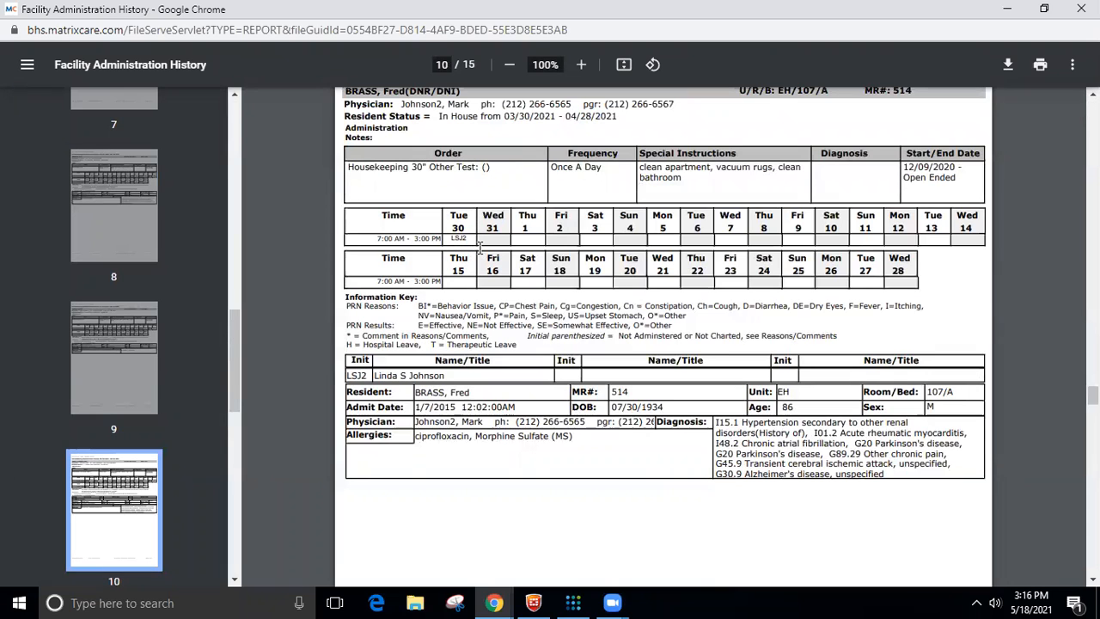
pyautogui.scroll(1, 490, 239)
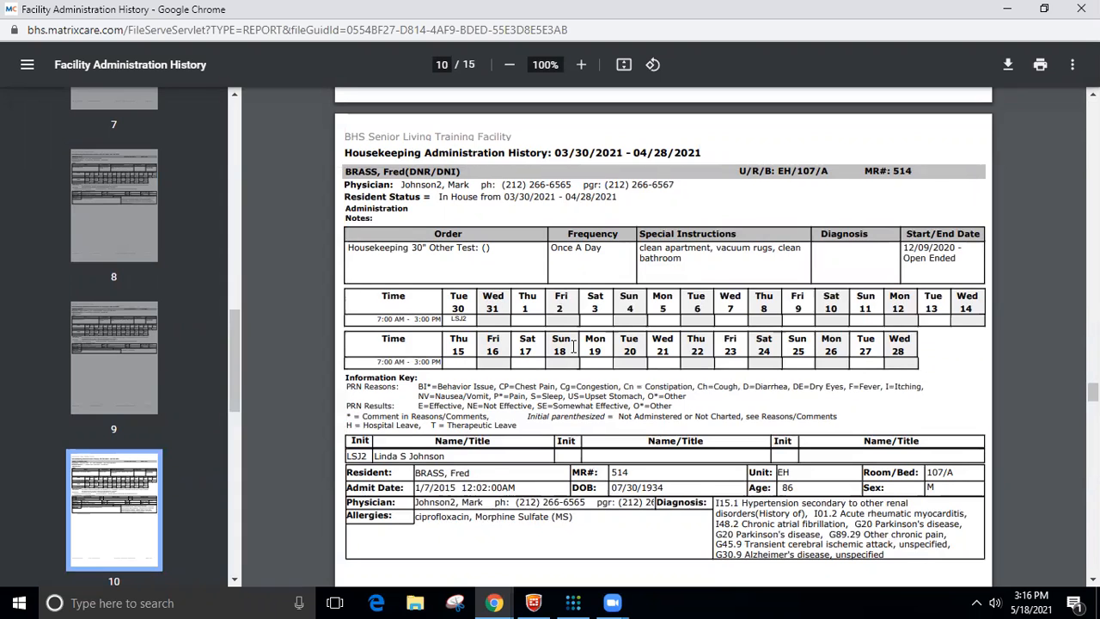
pyautogui.scroll(-1, 573, 346)
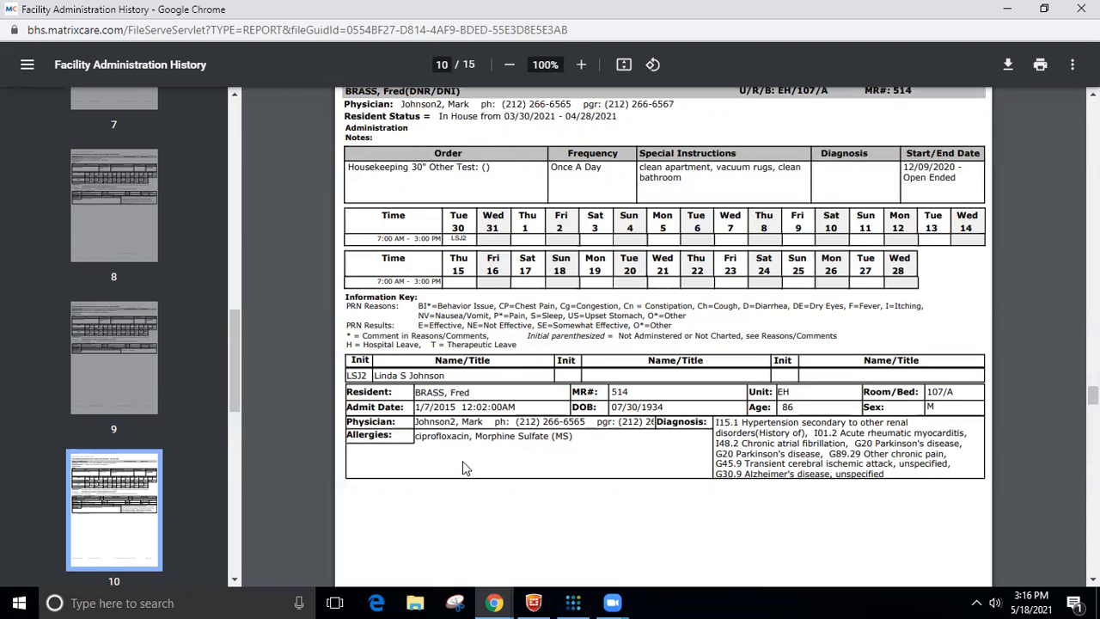
pyautogui.scroll(-3, 476, 439)
pyautogui.scroll(2, 477, 439)
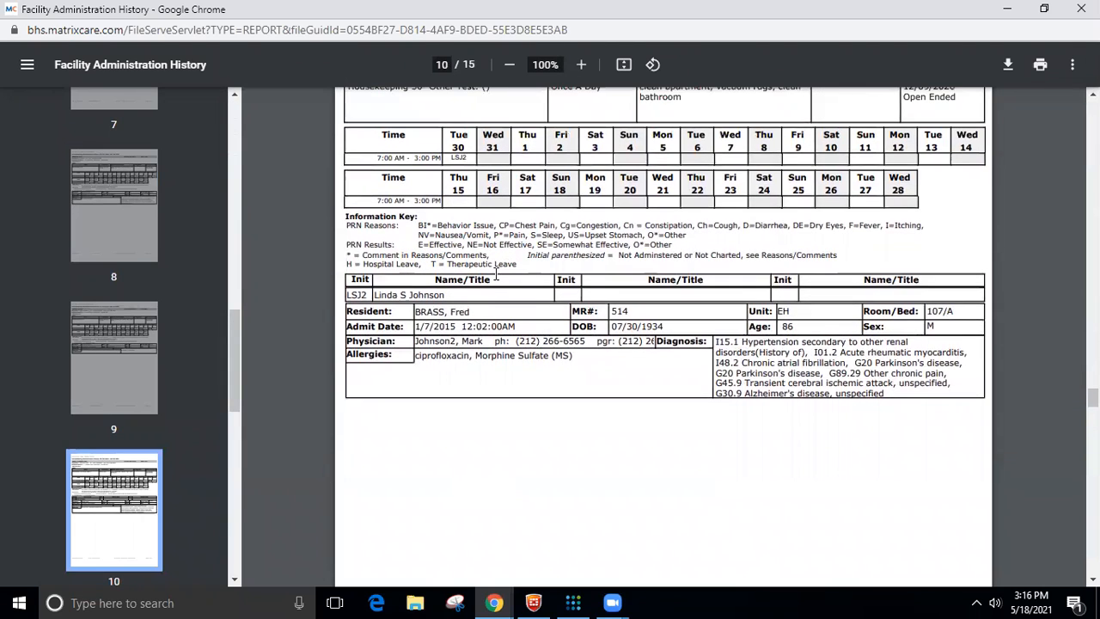
# - Review the remaining residents' housekeeping history through the final report page and close the report window
pyautogui.scroll(-6, 496, 273)
pyautogui.scroll(-4, 538, 408)
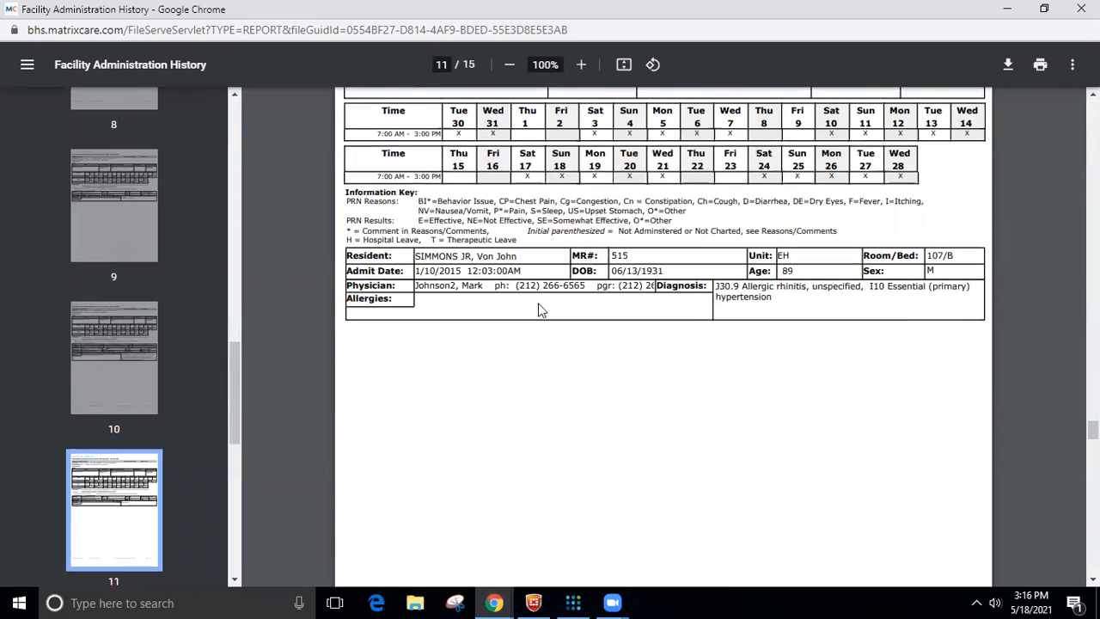
pyautogui.scroll(-9, 510, 279)
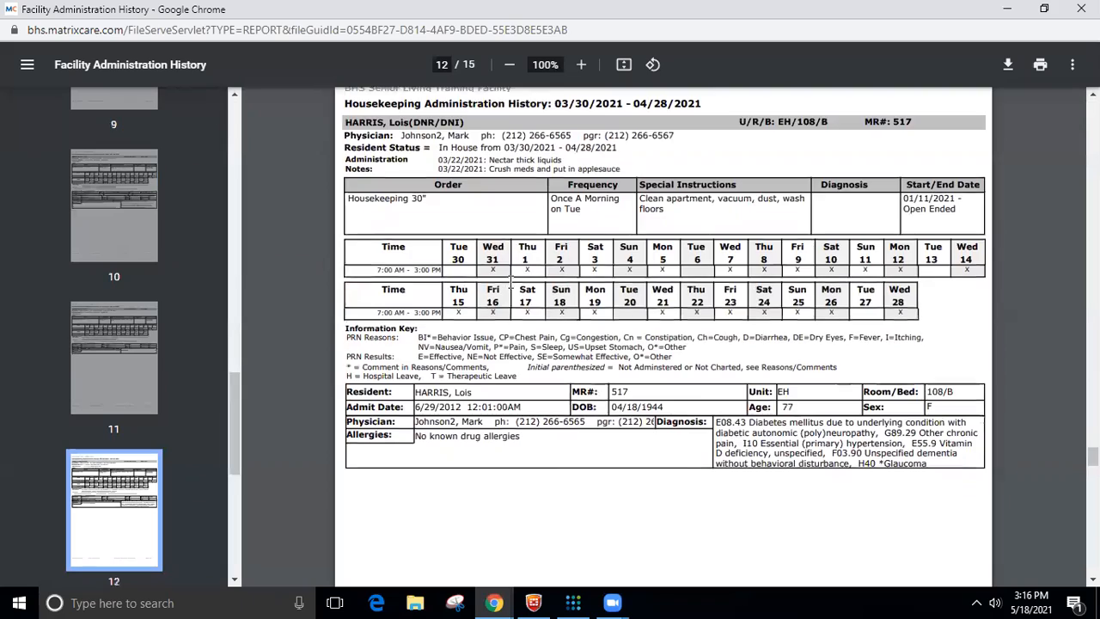
pyautogui.scroll(-10, 510, 282)
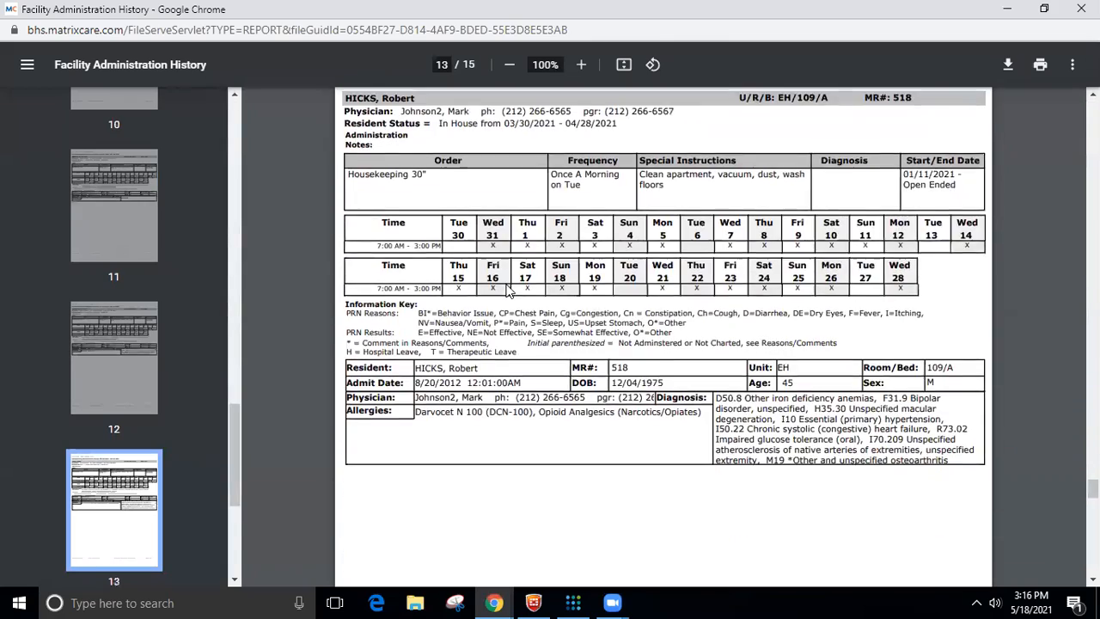
pyautogui.scroll(-10, 507, 292)
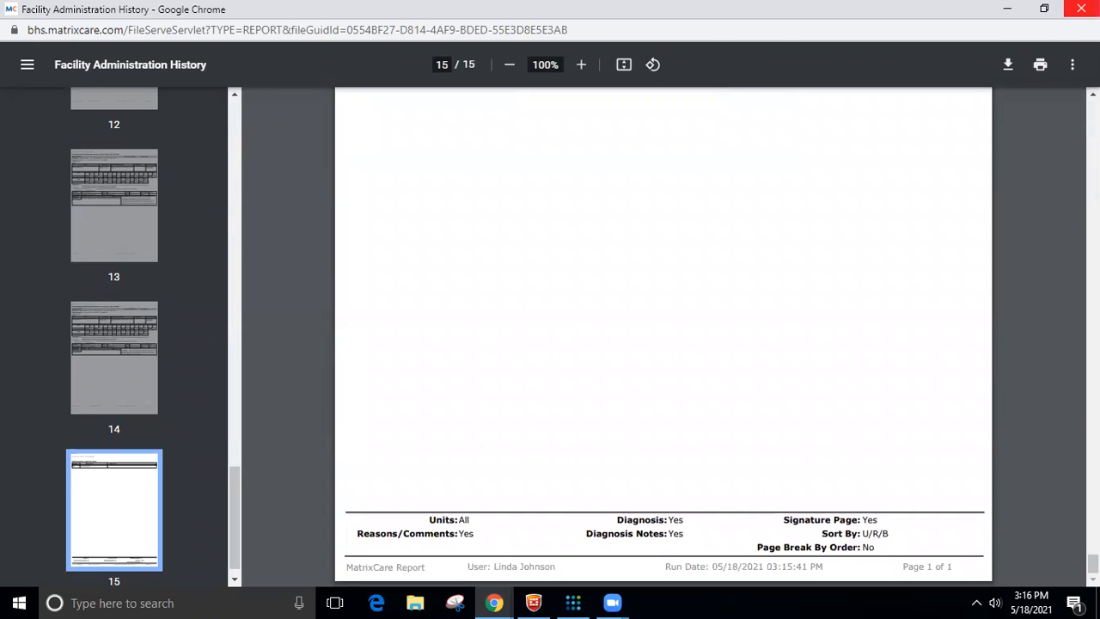
pyautogui.click(1081, 8)
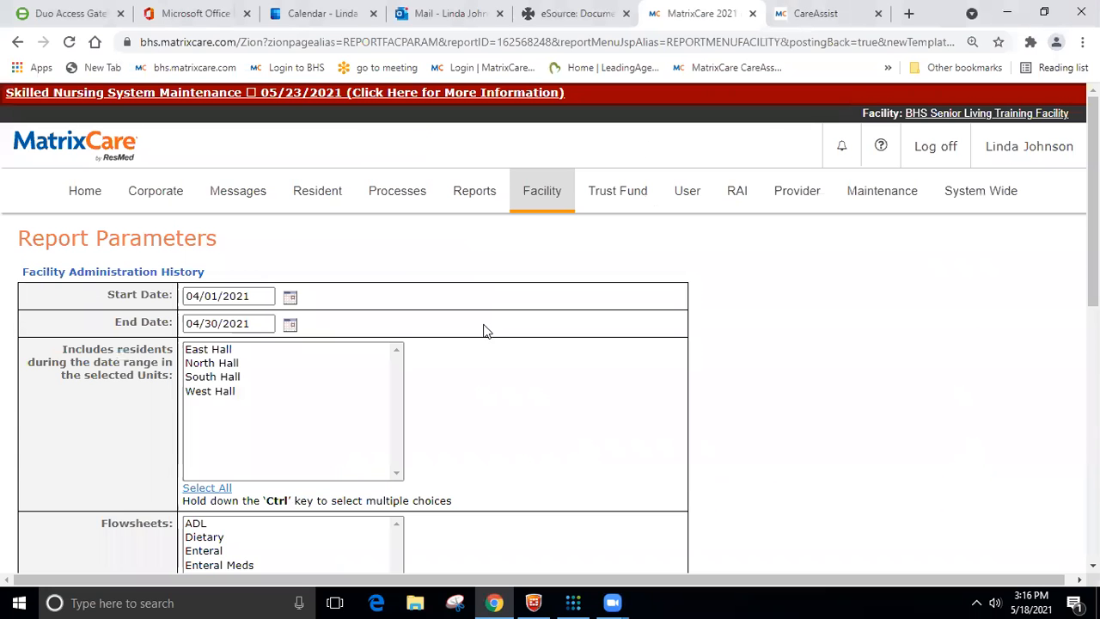
# - Open the parameters for the facility's eMAR Administration Compliance report
pyautogui.moveTo(535, 202)
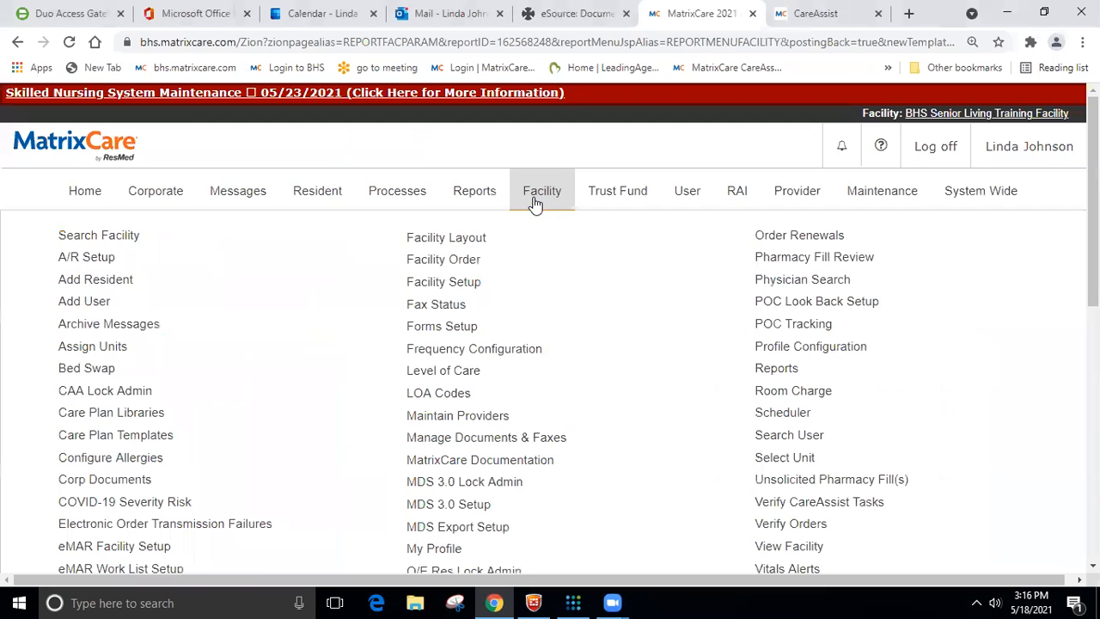
pyautogui.click(771, 379)
pyautogui.scroll(-2, 295, 361)
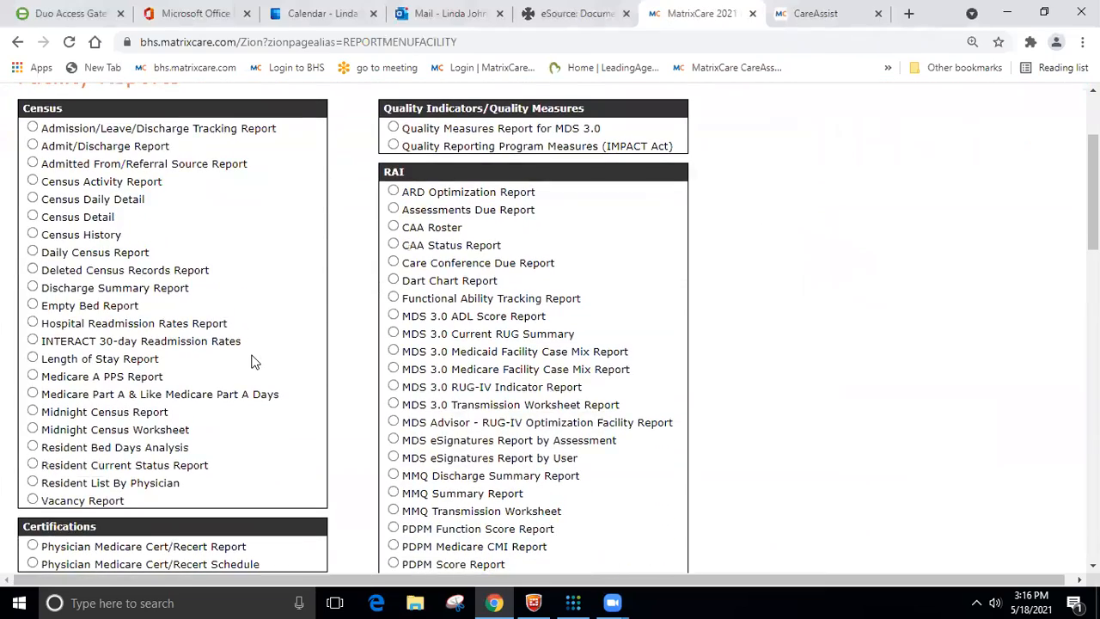
pyautogui.scroll(-3, 251, 360)
pyautogui.scroll(-2, 52, 258)
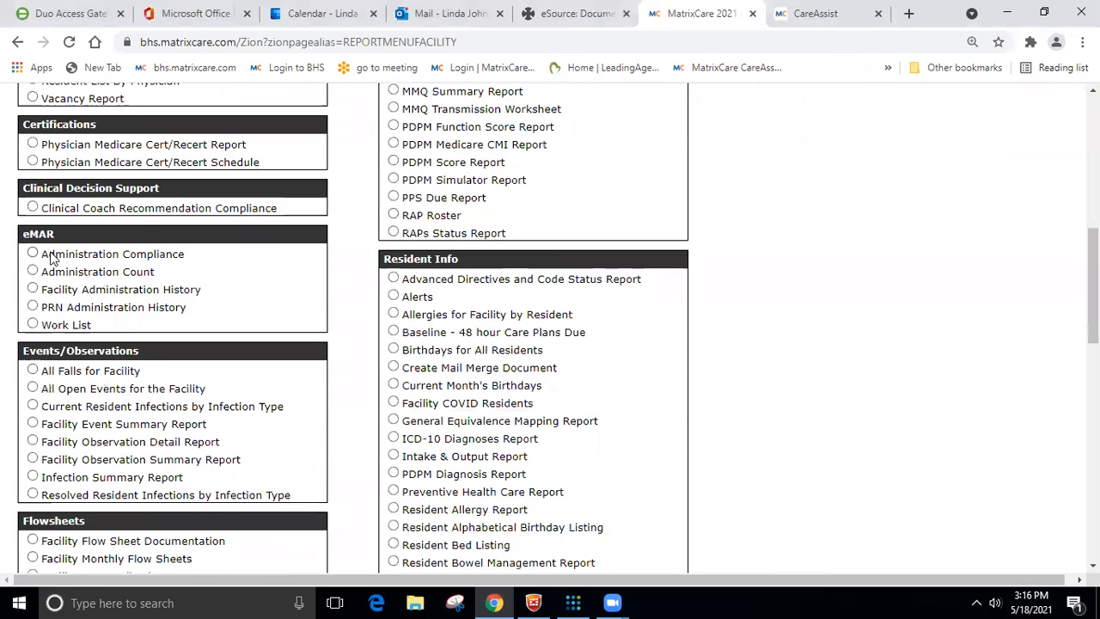
pyautogui.click(34, 253)
pyautogui.scroll(-4, 230, 319)
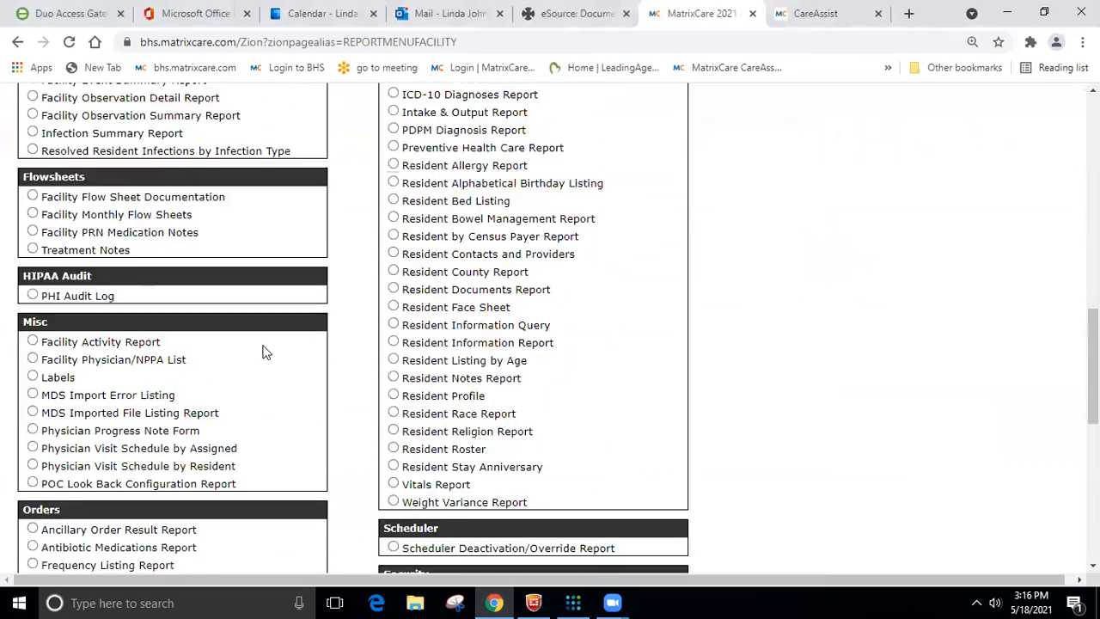
pyautogui.scroll(-7, 274, 361)
pyautogui.click(655, 497)
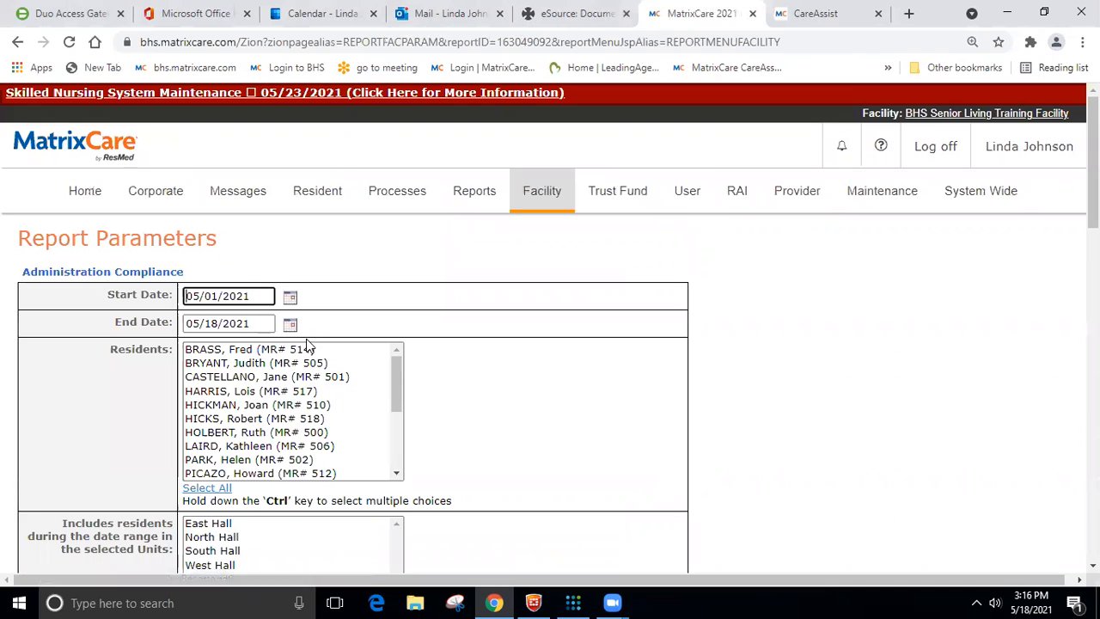
# - Include all Charted as Not Administered reasons in the Administration Compliance report parameters
pyautogui.scroll(-2, 308, 345)
pyautogui.scroll(-5, 550, 412)
pyautogui.scroll(-2, 606, 413)
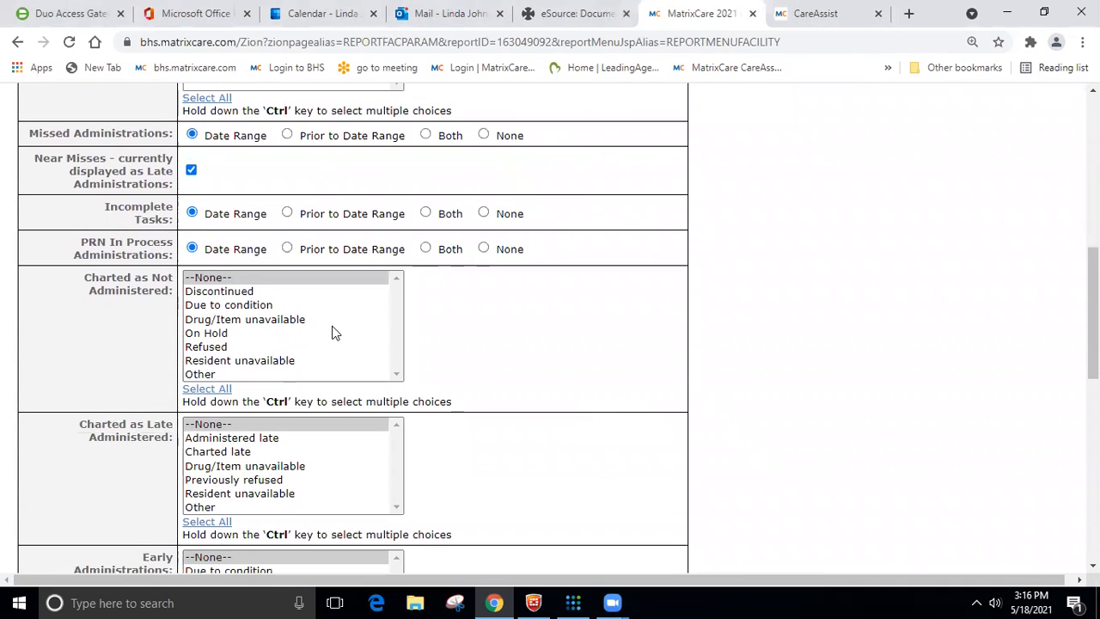
pyautogui.scroll(-1, 335, 333)
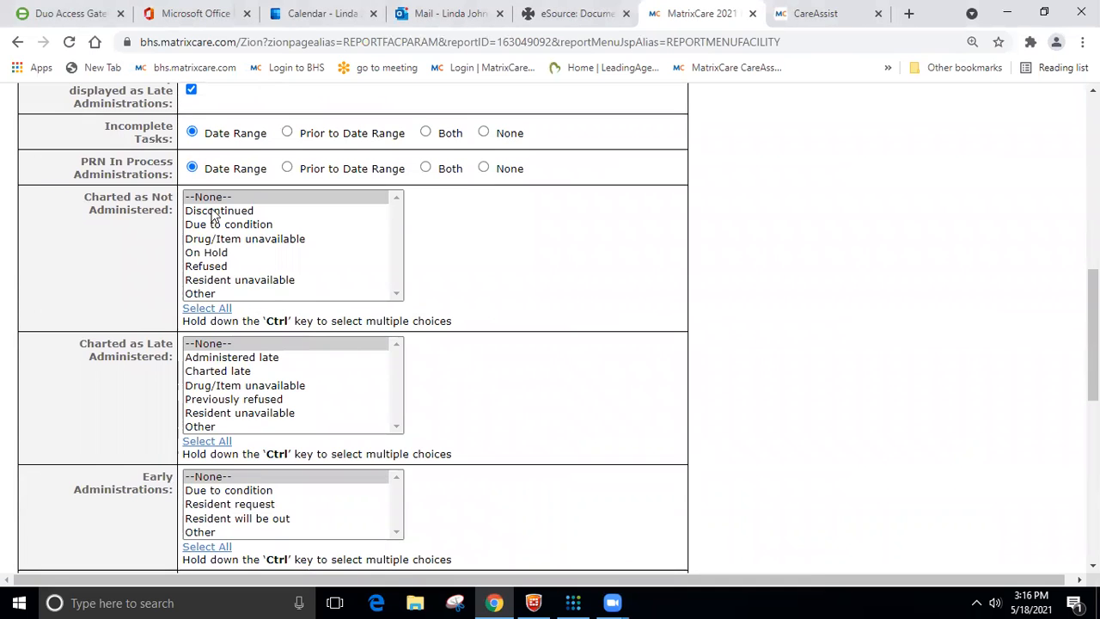
pyautogui.click(216, 310)
# - Run the Administration Compliance report as a PDF sorted by resident and maximize its window
pyautogui.scroll(-1, 523, 425)
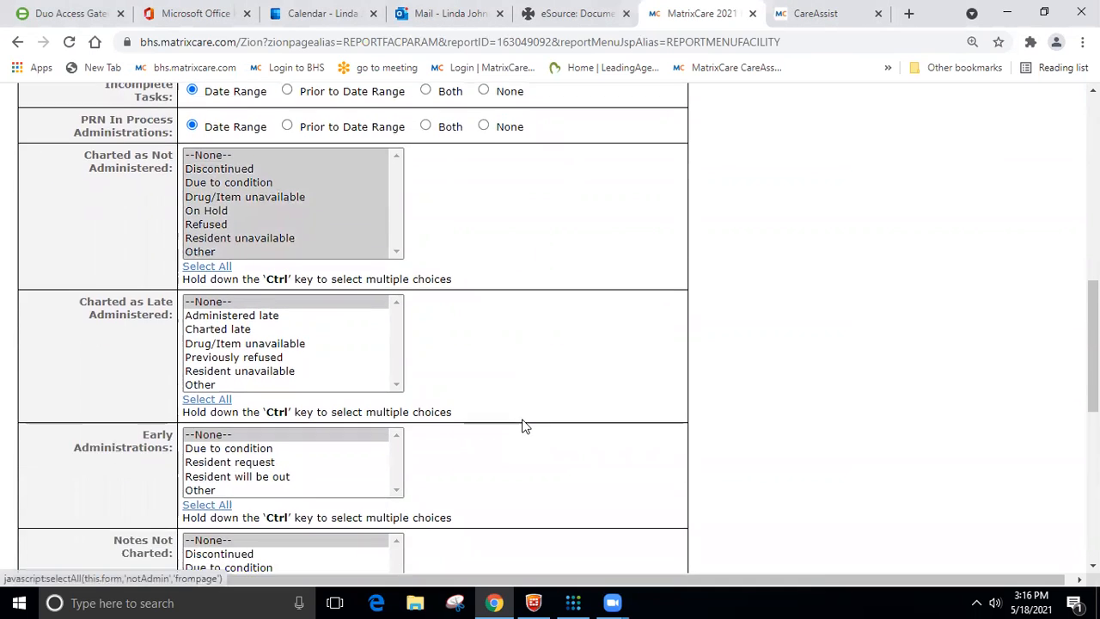
pyautogui.scroll(-2, 523, 425)
pyautogui.scroll(-2, 279, 302)
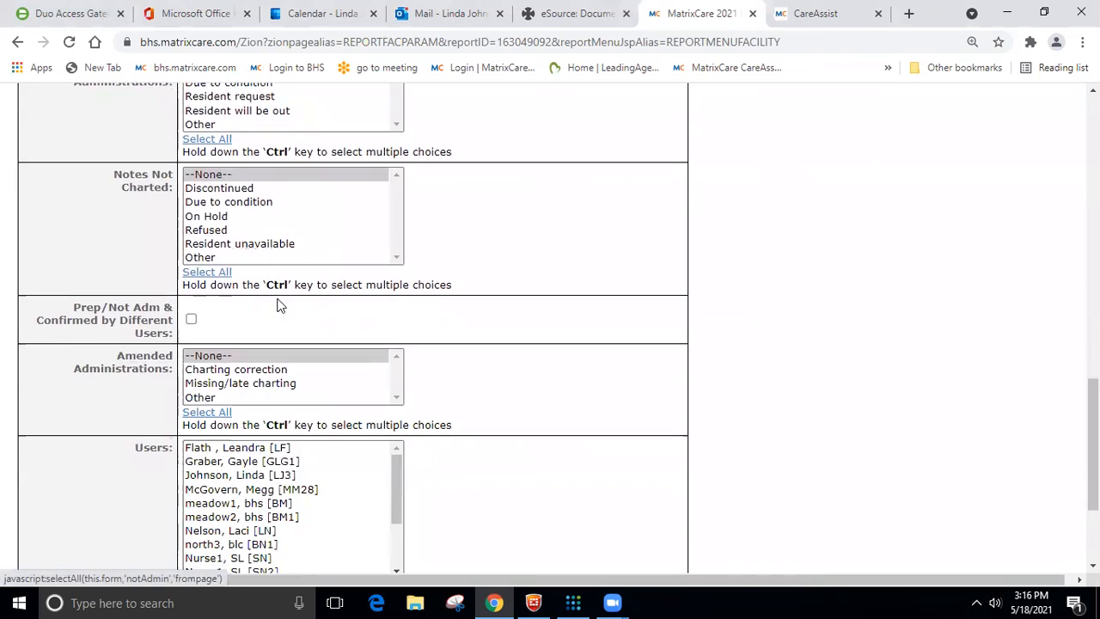
pyautogui.scroll(-2, 278, 302)
pyautogui.scroll(-2, 279, 305)
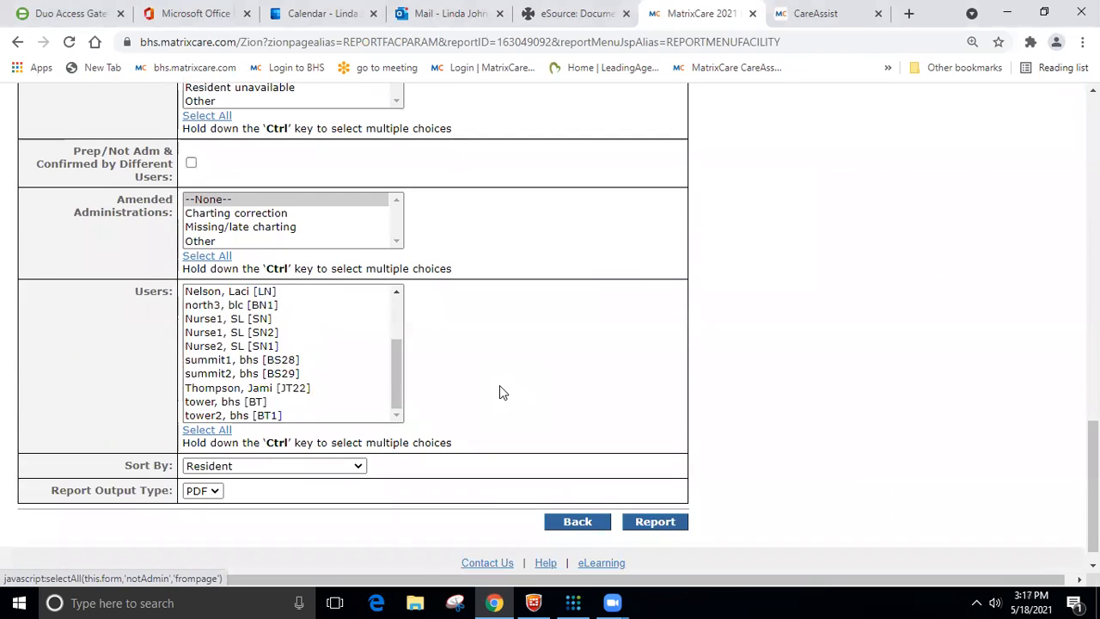
pyautogui.scroll(-1, 501, 389)
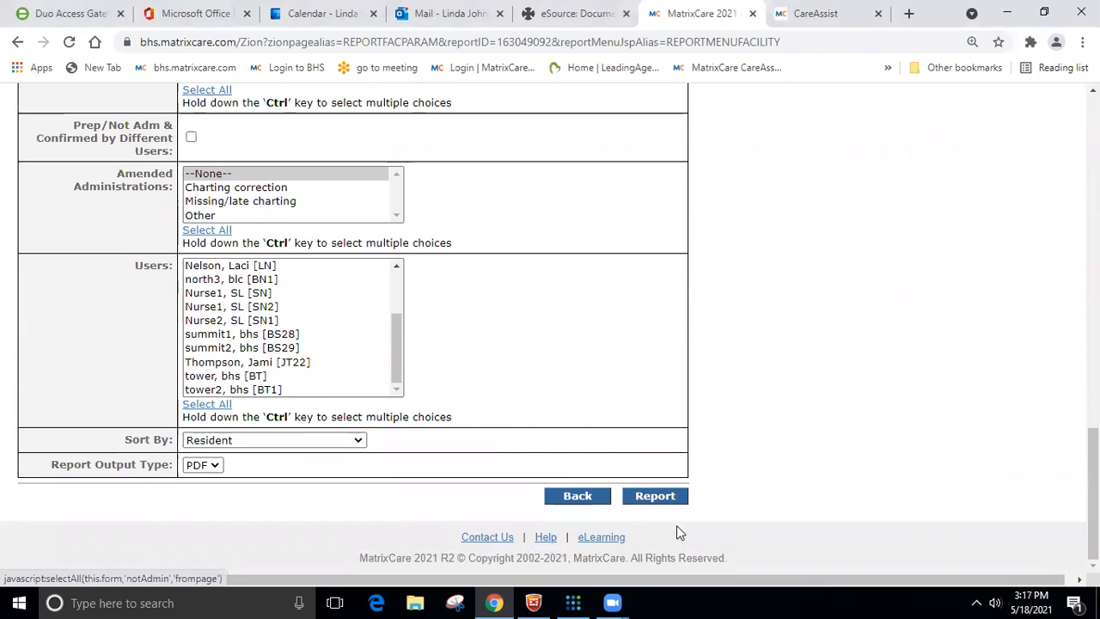
pyautogui.click(662, 496)
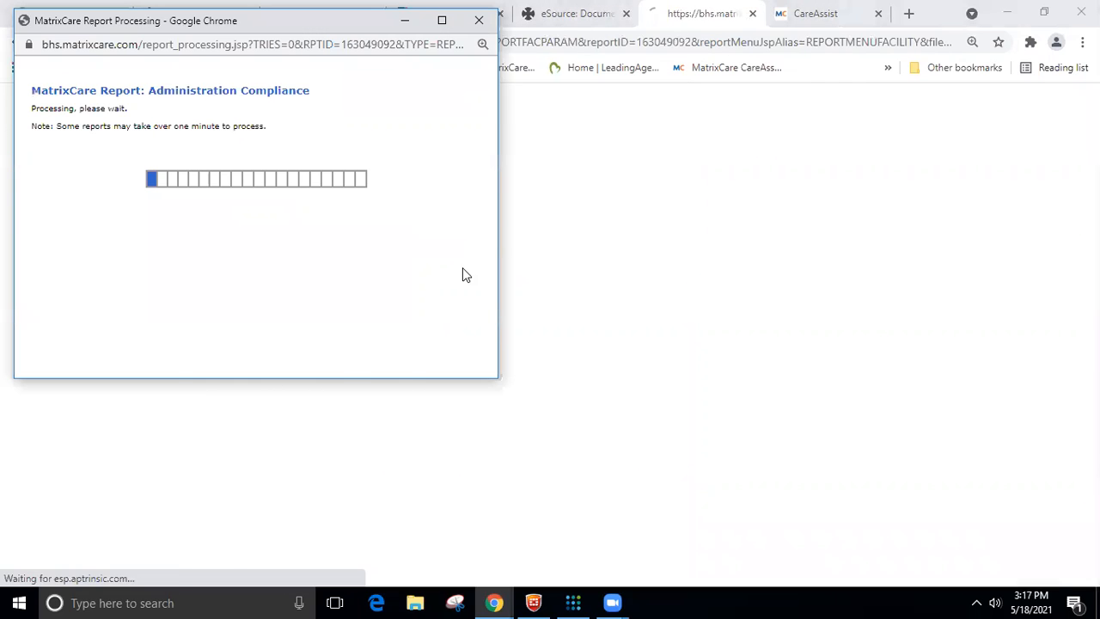
pyautogui.click(438, 26)
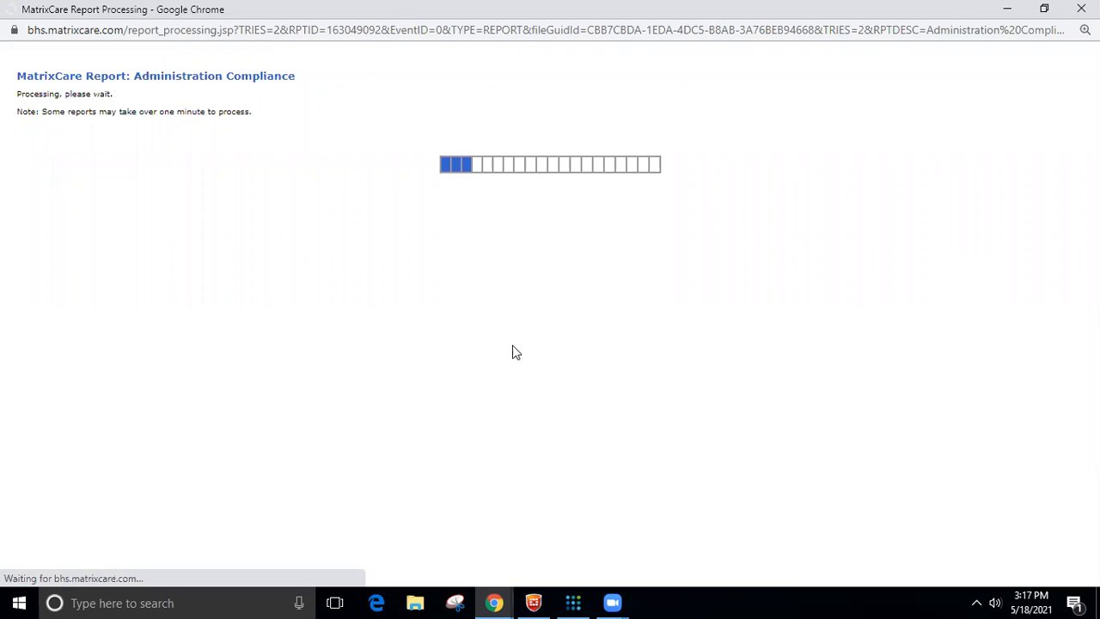
# - Review the missed administrations on the first pages of the compliance report and close the report window
pyautogui.scroll(-15, 533, 280)
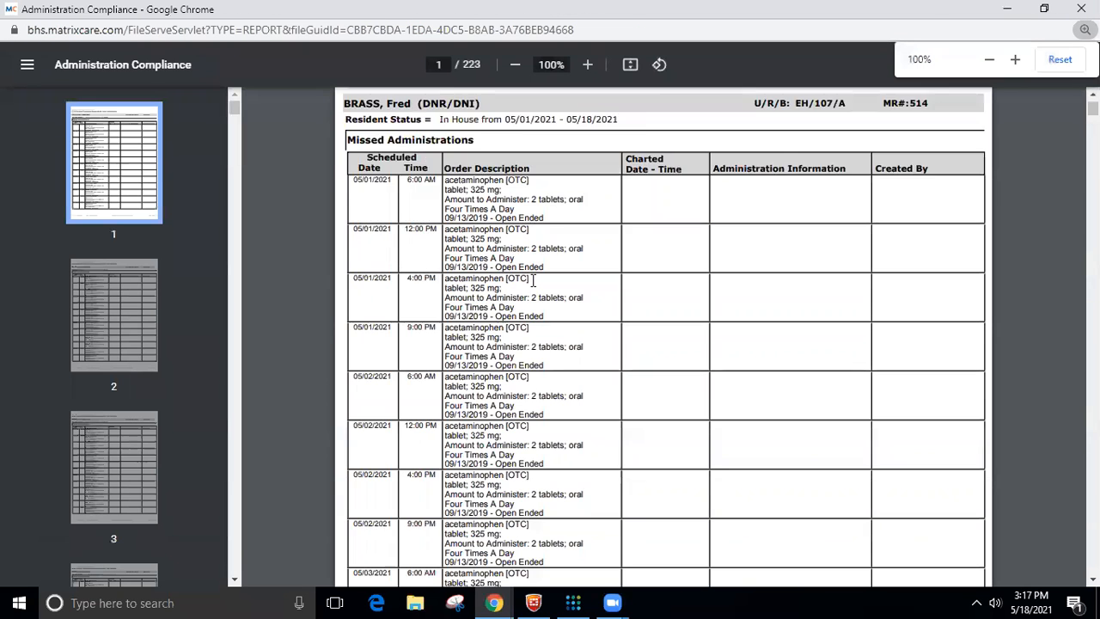
pyautogui.scroll(-2, 535, 286)
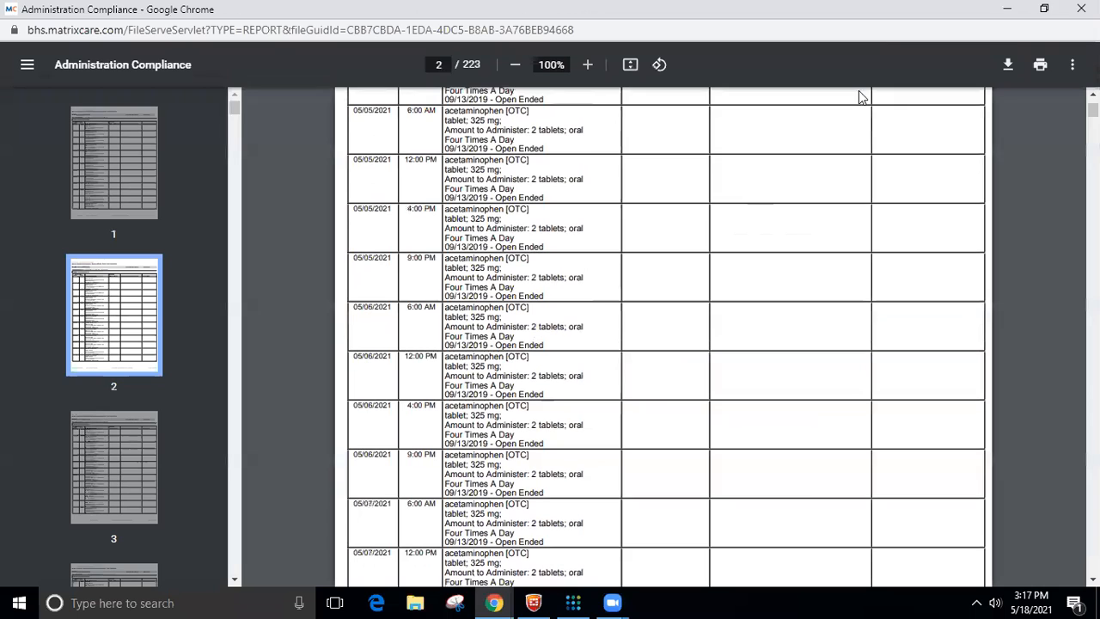
pyautogui.click(1081, 9)
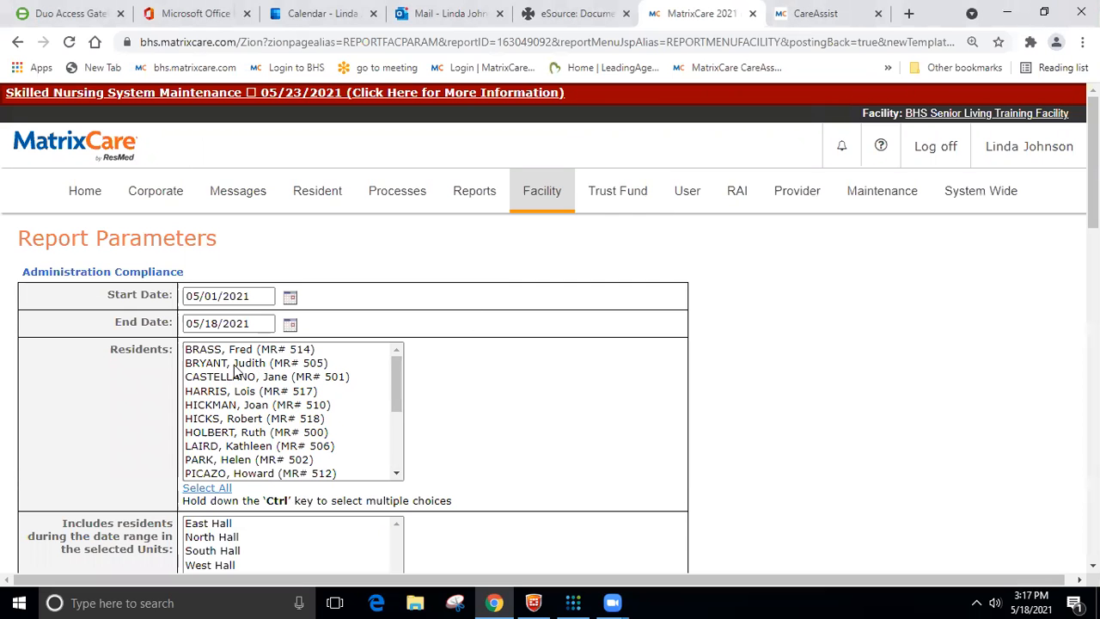
pyautogui.scroll(-3, 341, 496)
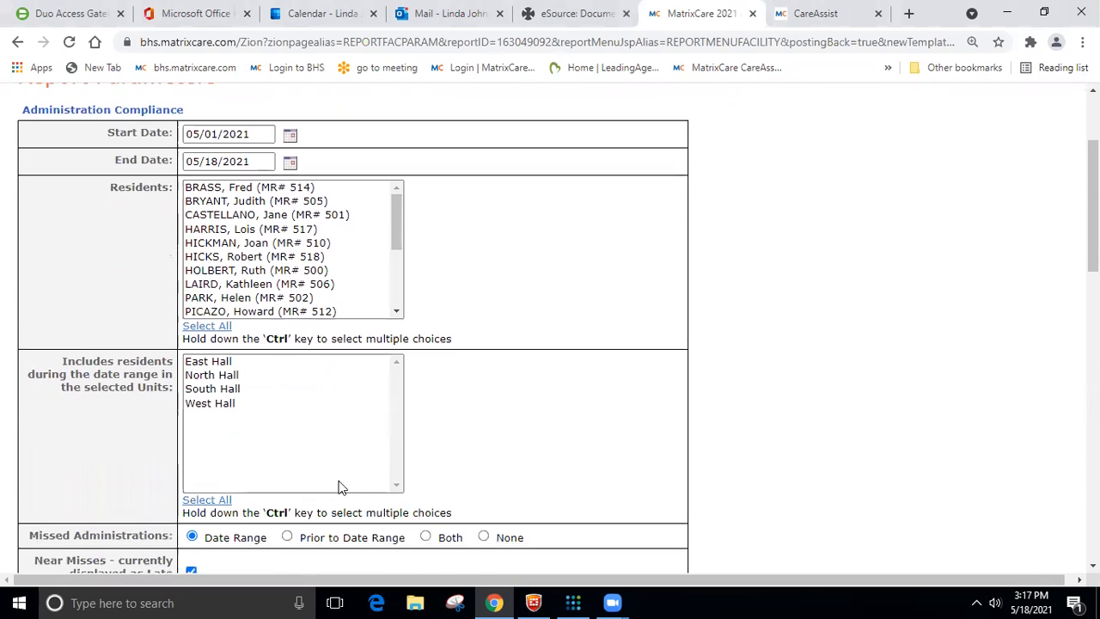
pyautogui.scroll(-1, 342, 464)
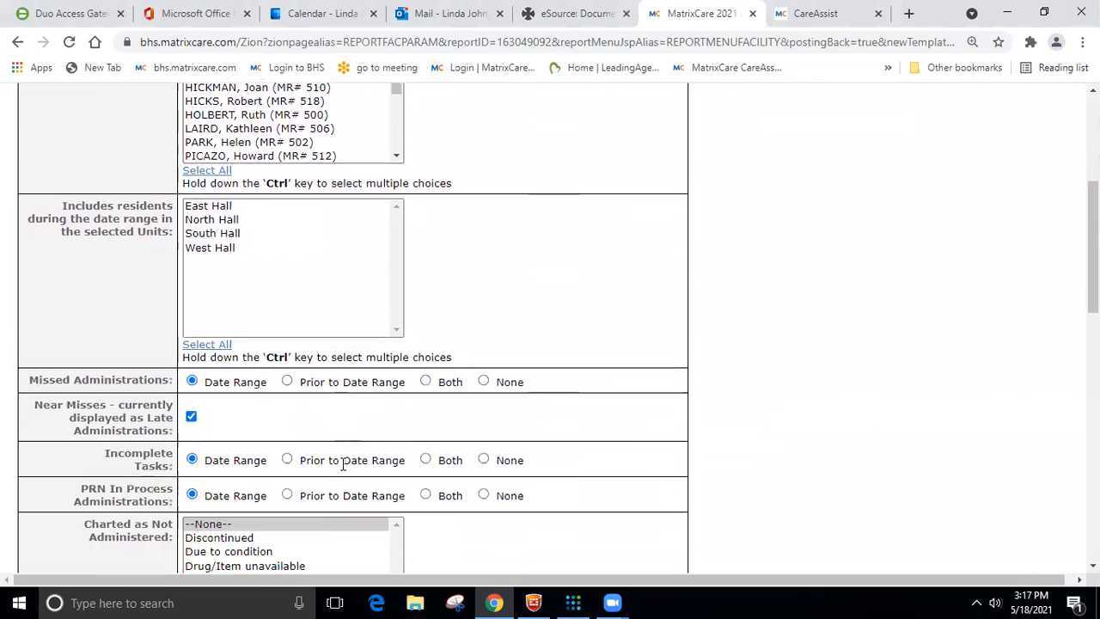
pyautogui.scroll(4, 341, 469)
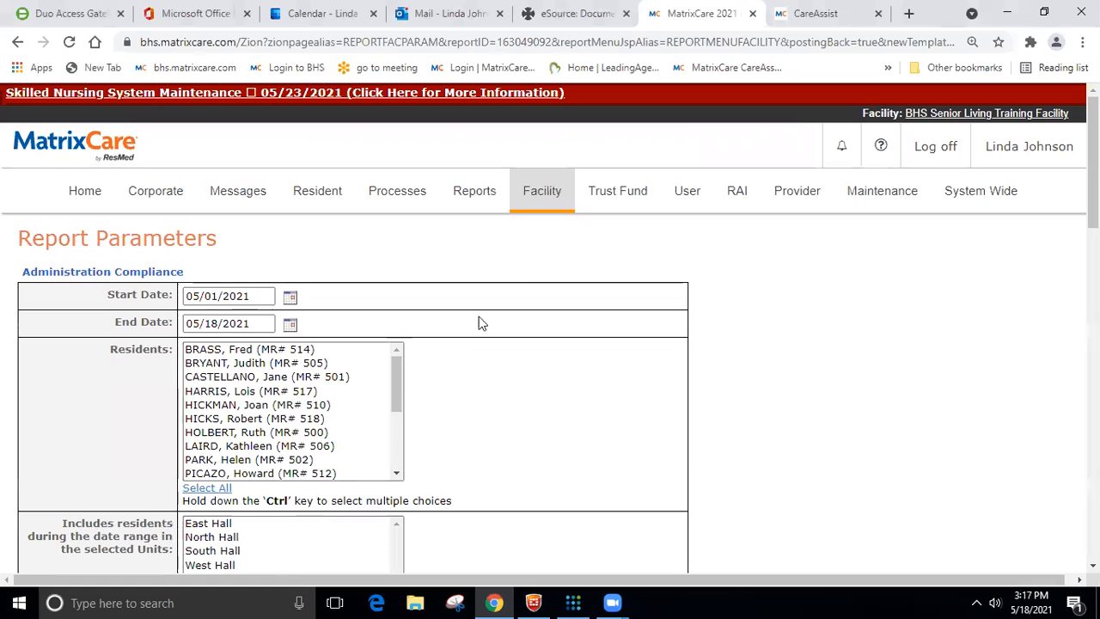